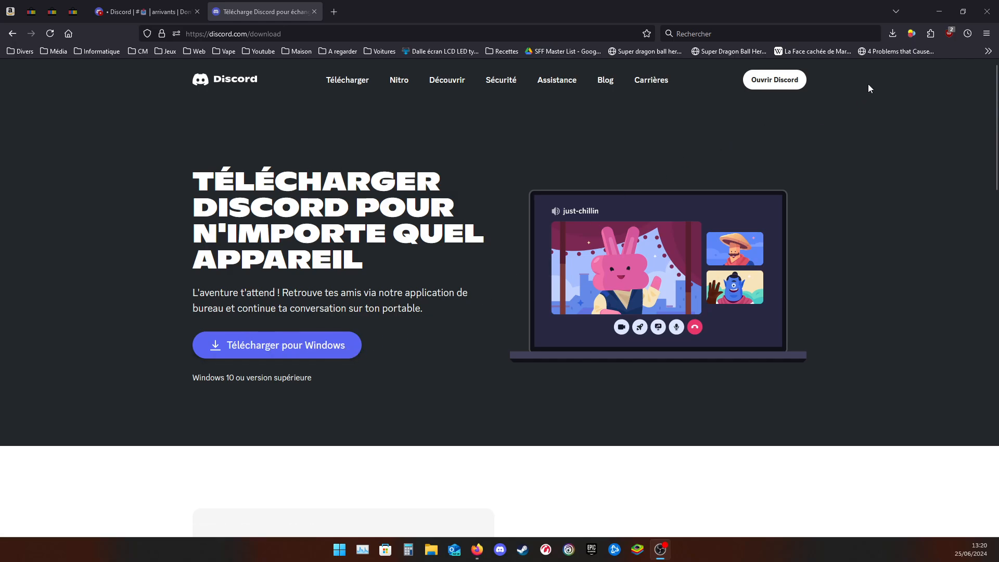
Run the downloaded DiscordSetup.exe from the browser's downloads and dismiss the streamer mode notice in Discord.
click(892, 36)
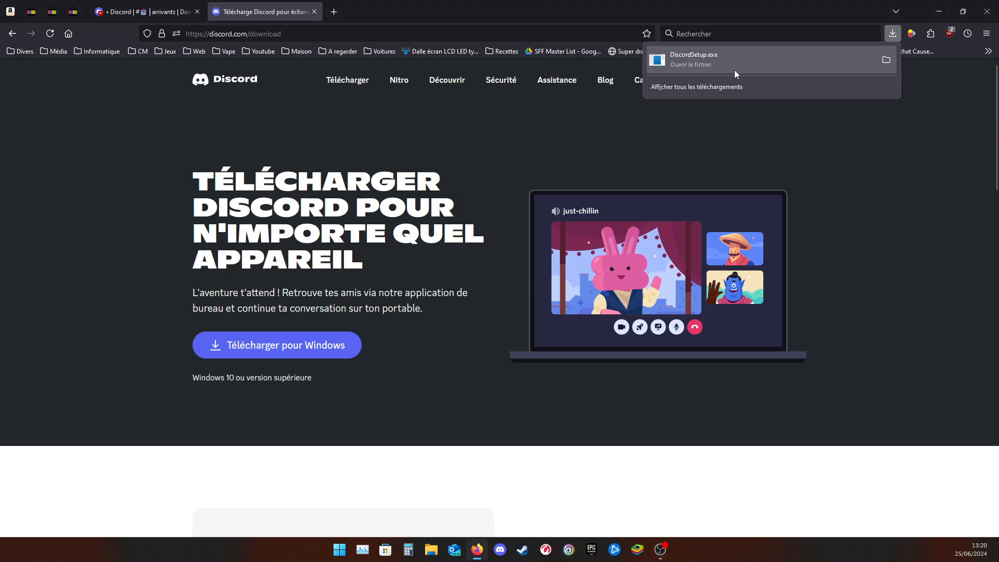
click(739, 70)
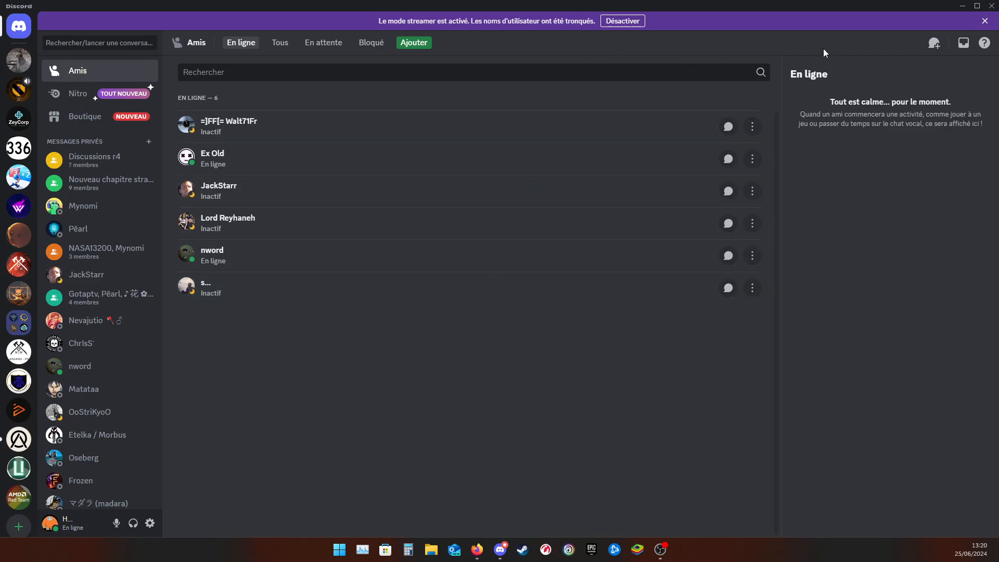
click(985, 21)
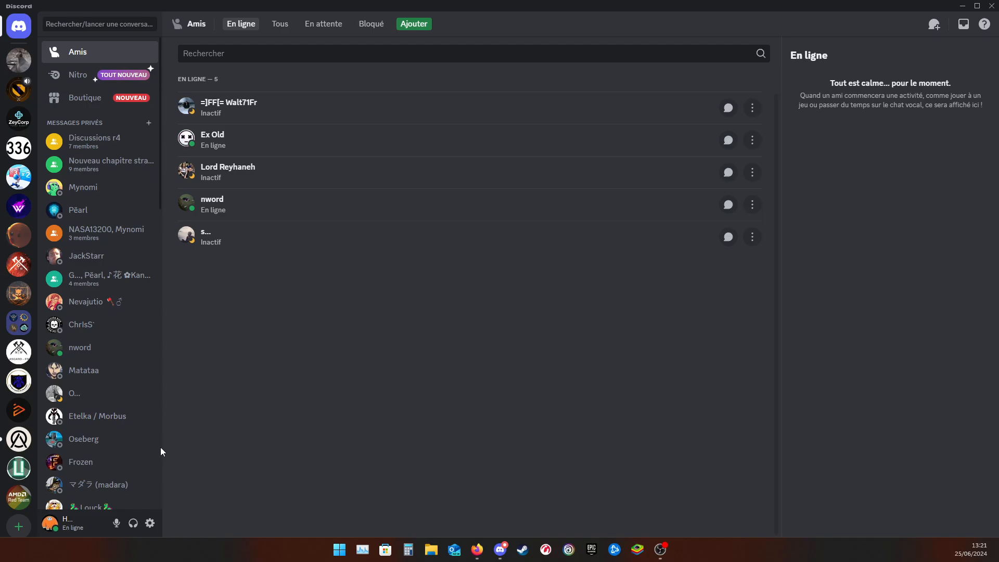
Log out of the current account through the user settings and confirm the logout.
scroll(93, 379, down, 2)
scroll(92, 376, up, 2)
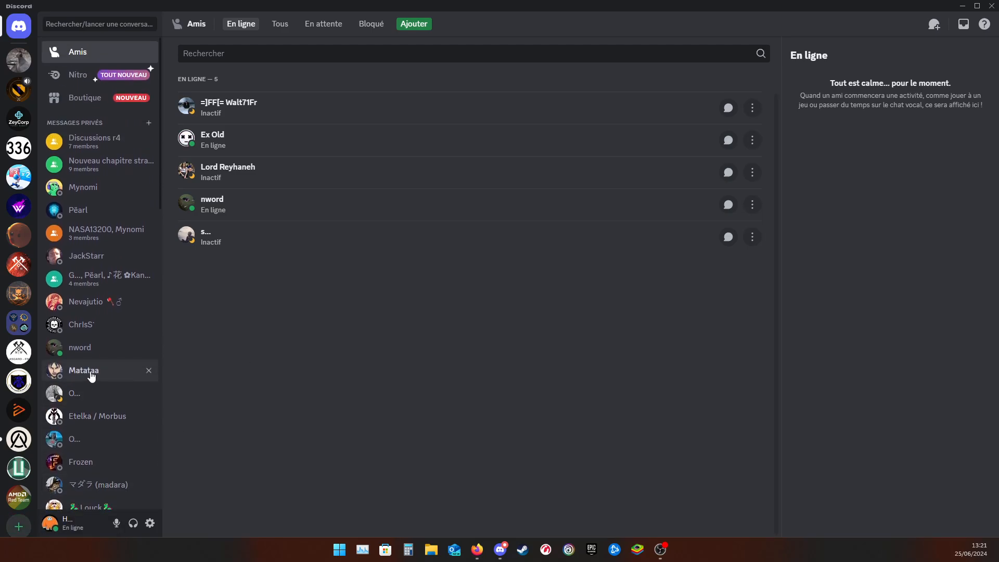
click(150, 523)
scroll(286, 277, down, 2)
scroll(287, 276, down, 3)
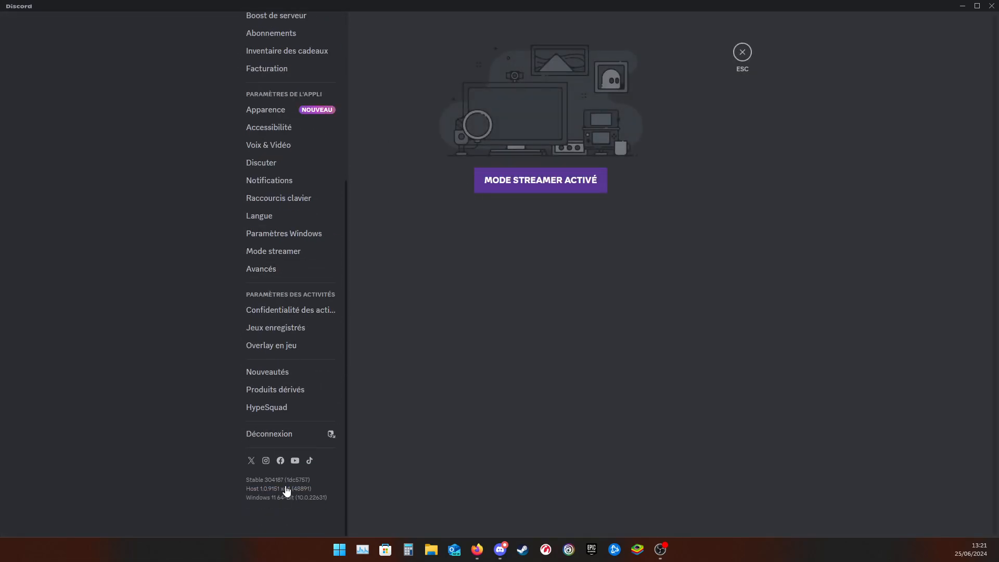
click(268, 434)
click(575, 303)
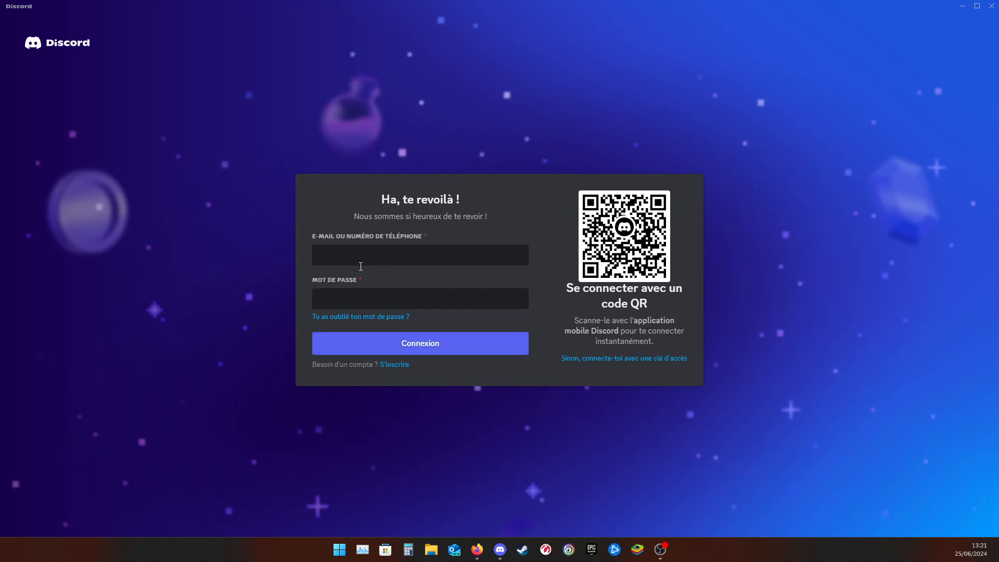
Open the account registration form, look at its username and password fields, and close the window without filling it in.
click(392, 365)
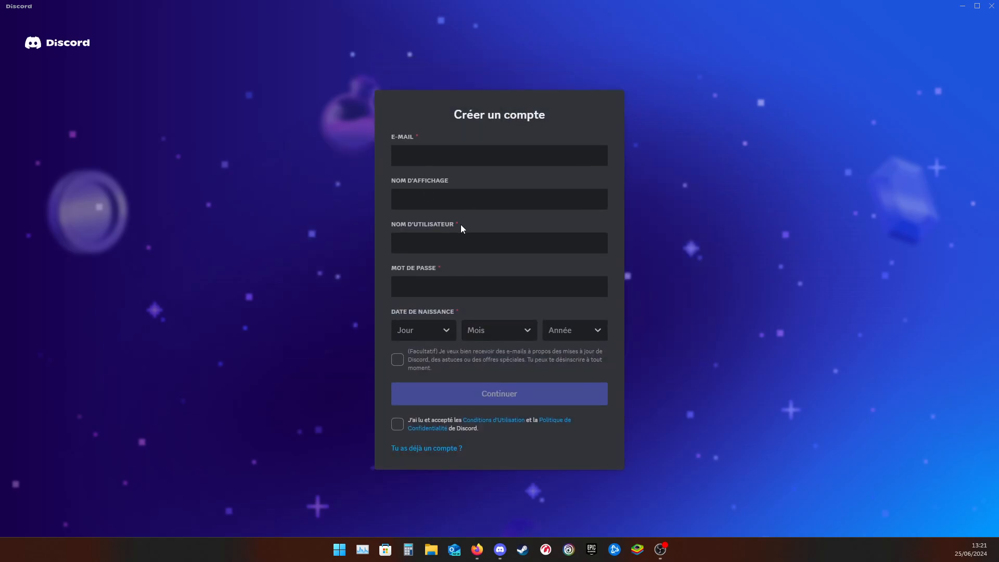
click(524, 241)
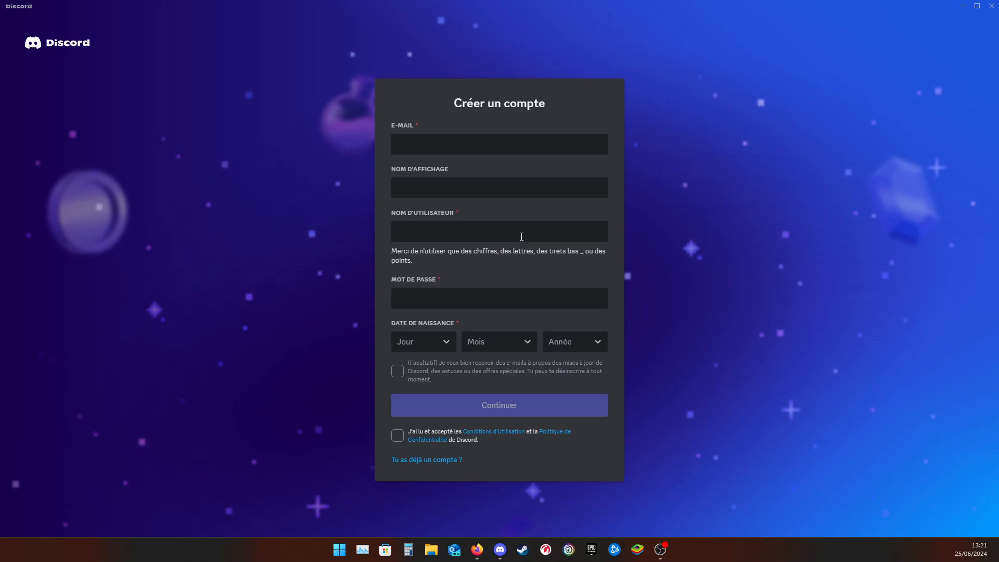
click(485, 293)
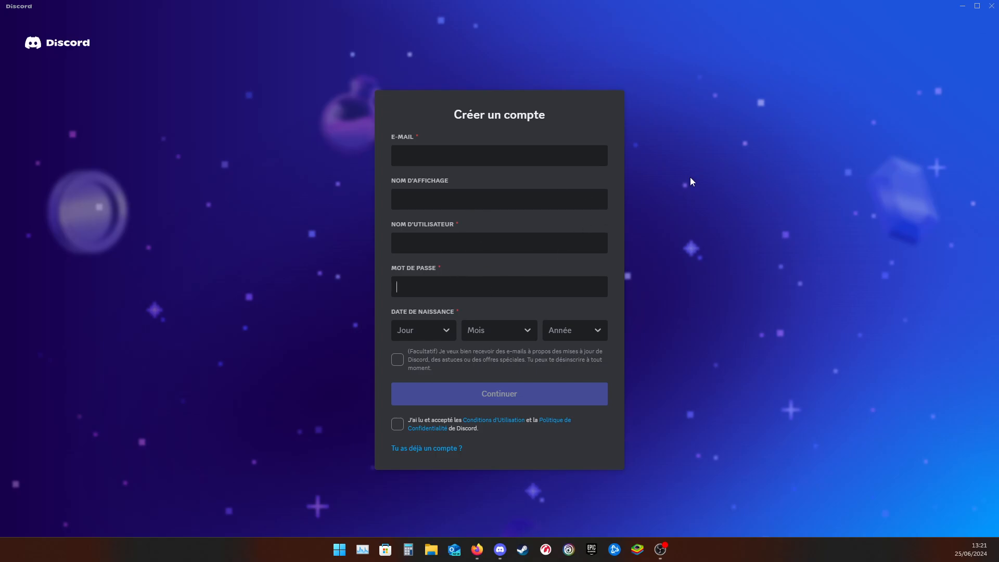
click(991, 7)
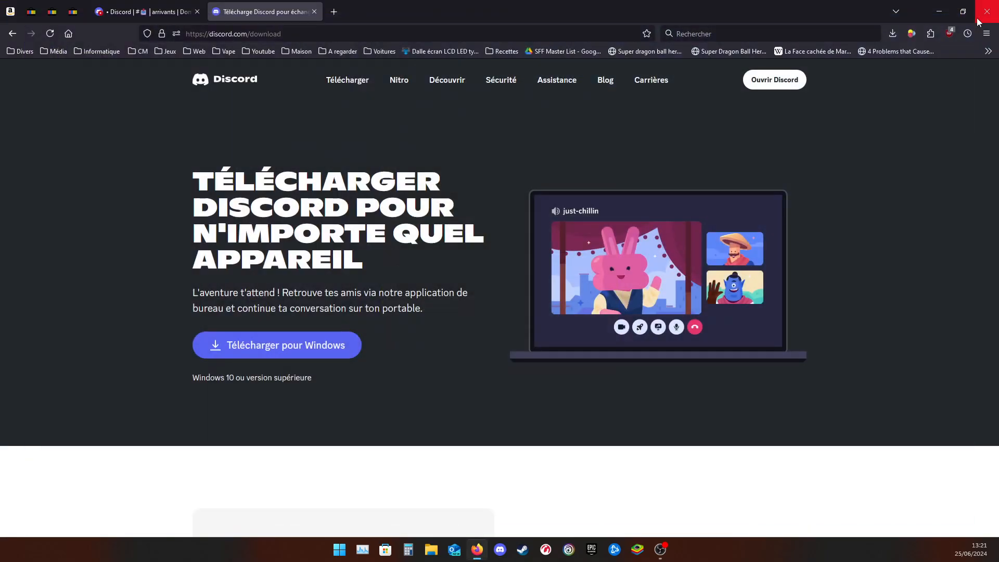
Reopen the Discord app from the desktop and dismiss the streamer mode notice above the friends list.
click(500, 549)
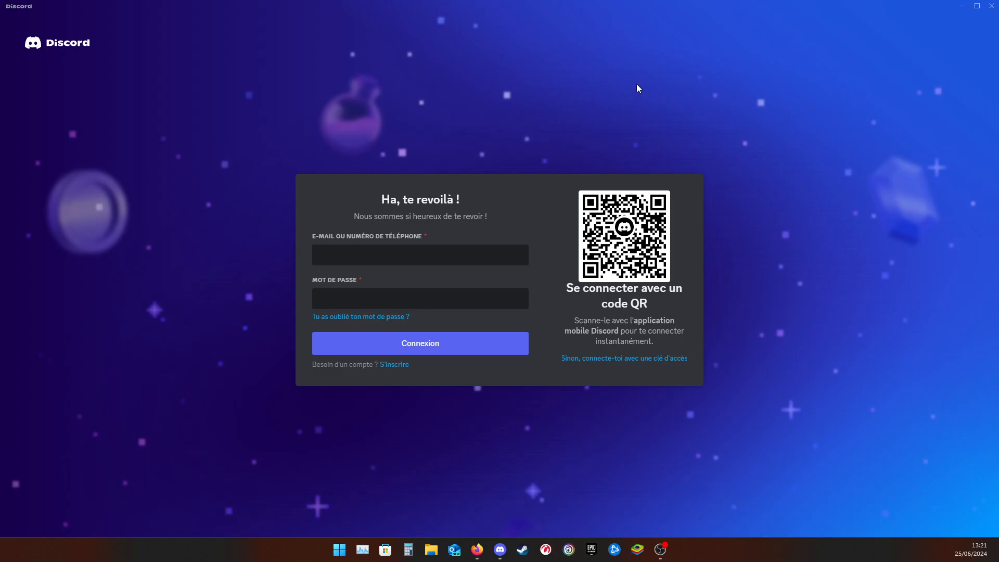
drag(893, 6, 998, 41)
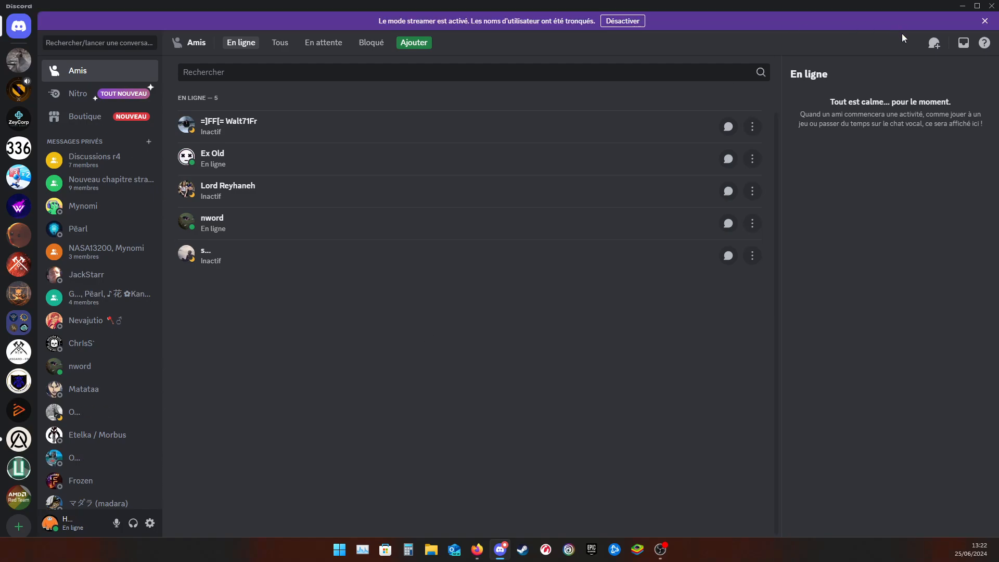
click(985, 21)
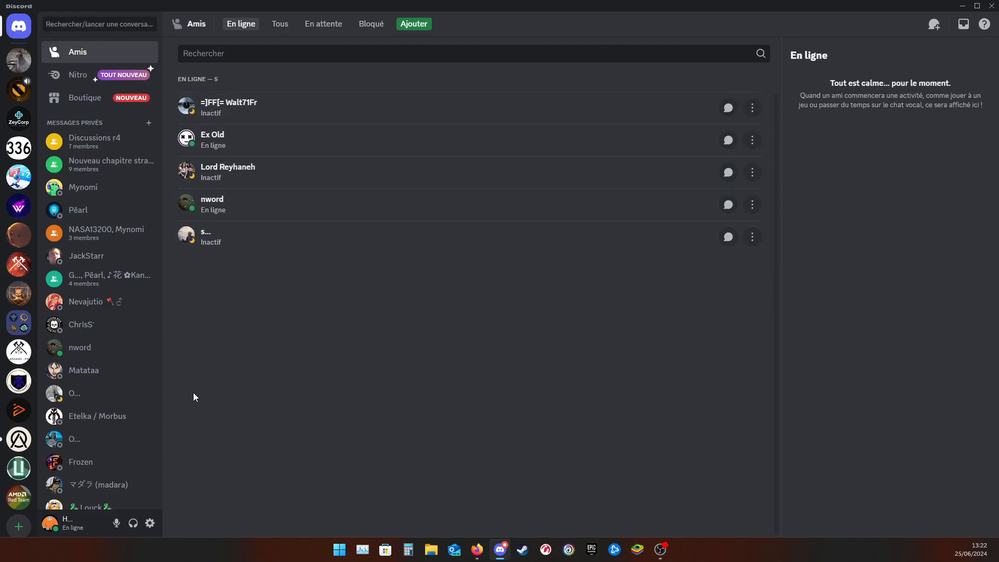
click(91, 63)
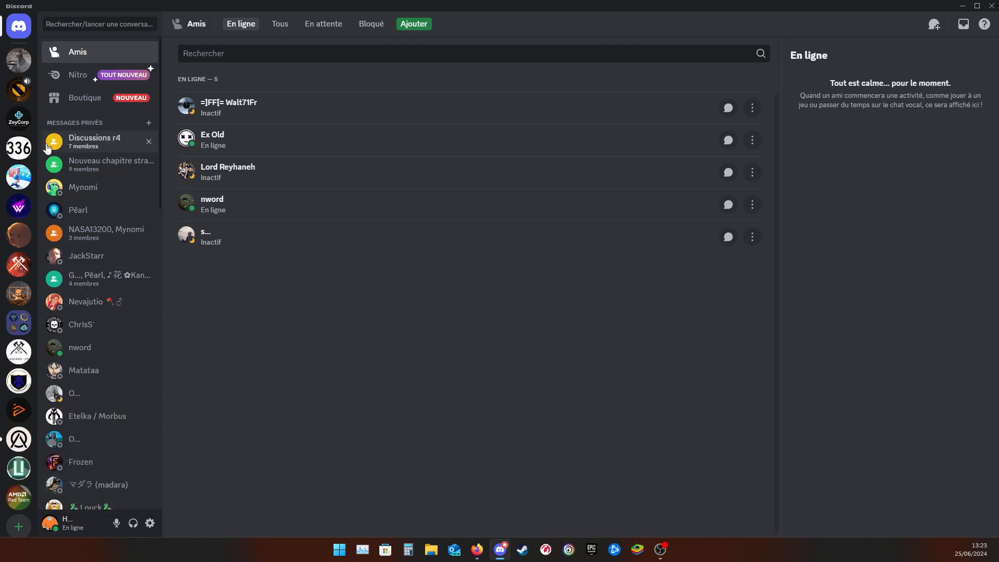
Open the "Don't like you [dLY]" server and view the options for creating a server or joining one by invitation link.
click(19, 119)
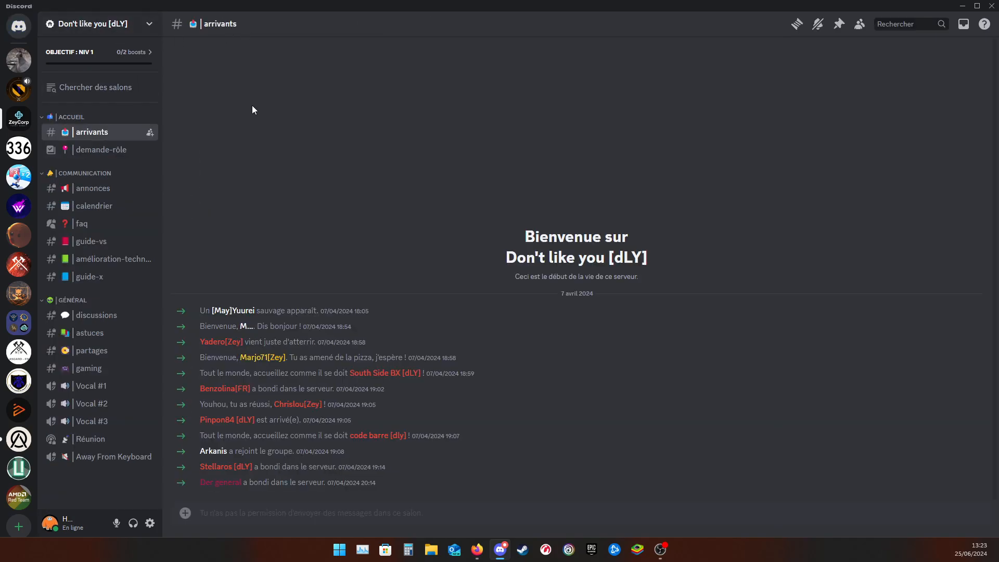
click(20, 528)
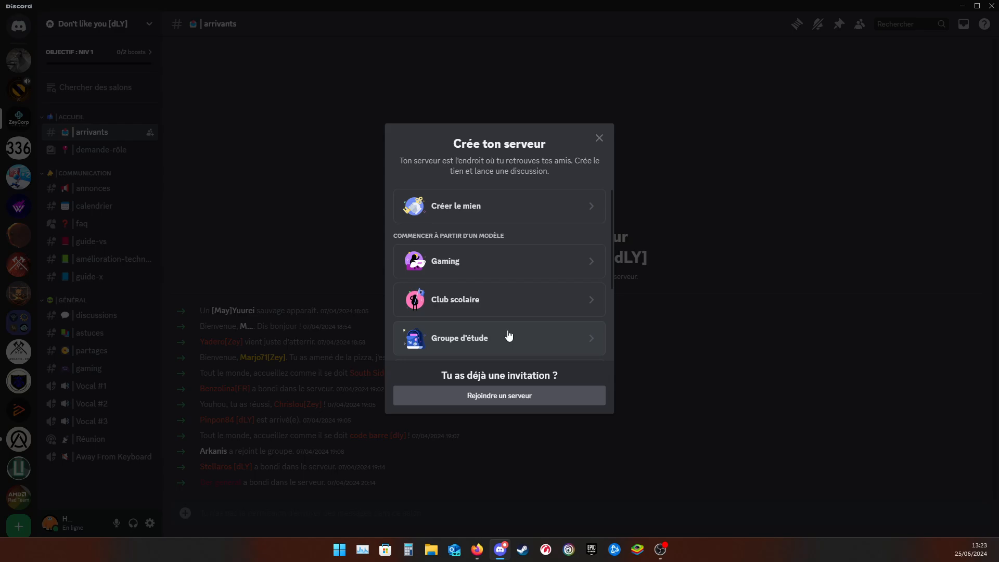
scroll(523, 276, down, 2)
scroll(515, 314, up, 2)
click(527, 395)
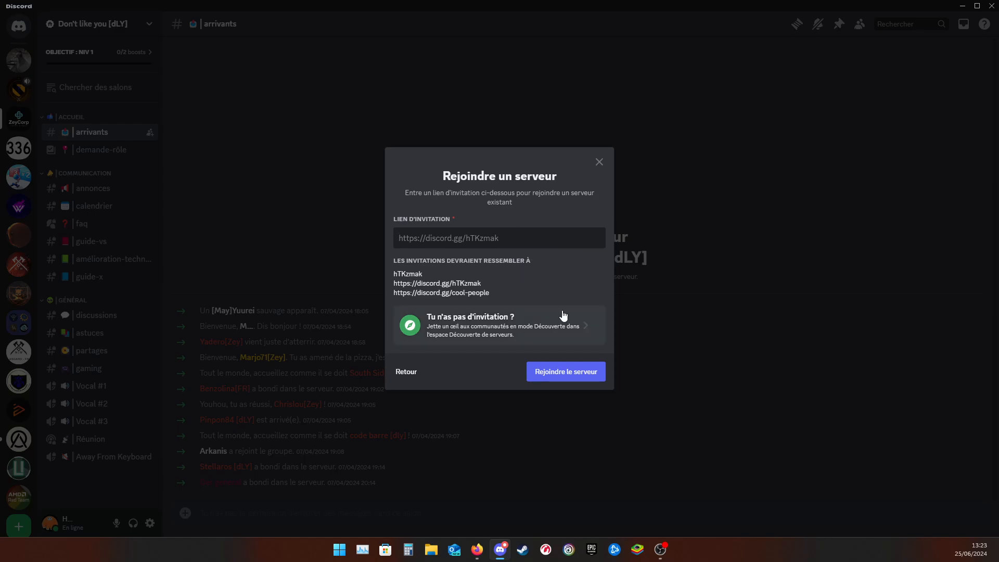
click(603, 164)
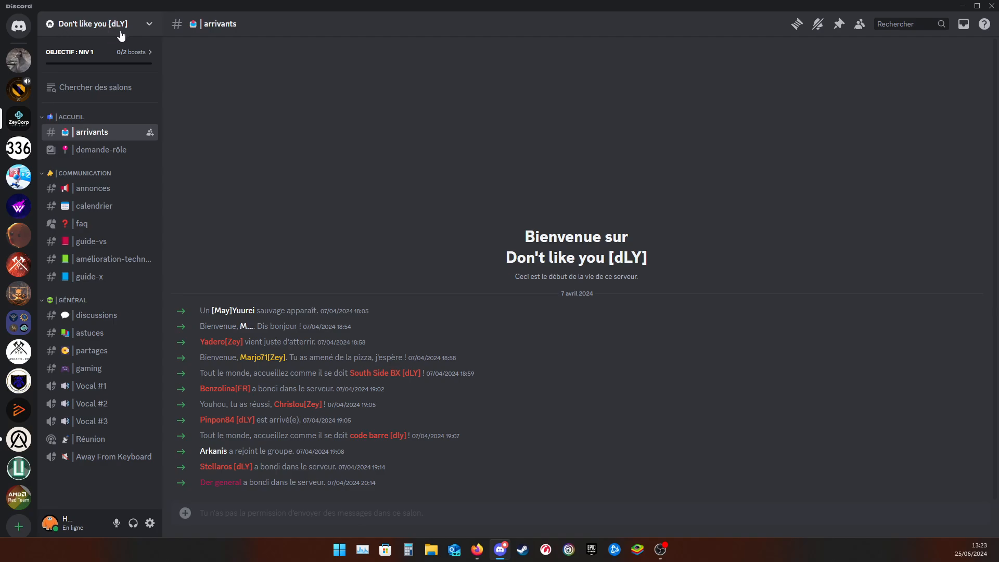
Look through the server's demande-rôle, annonces, faq, guide-vs and guide-x channels.
click(101, 149)
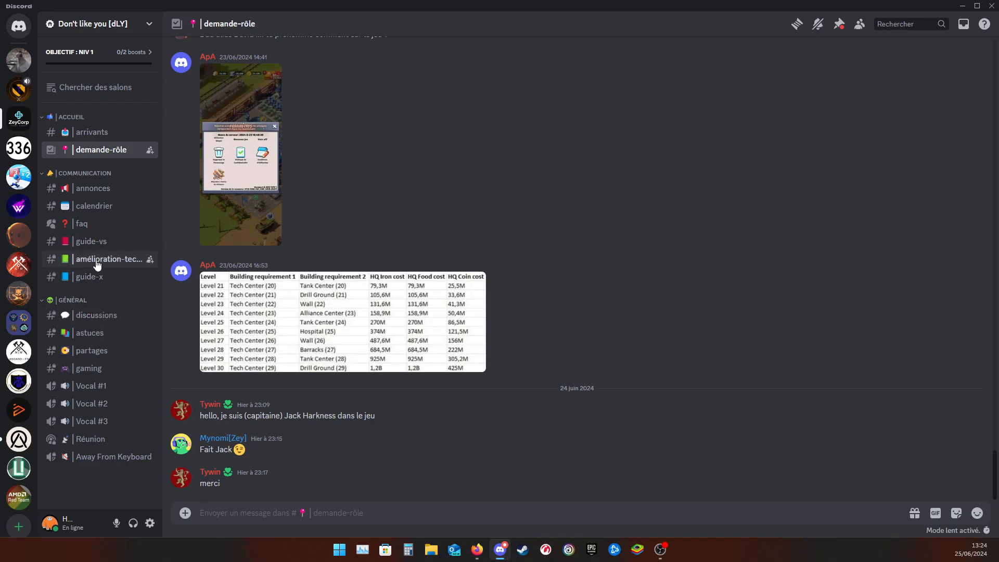
mouse_move(105, 229)
click(109, 189)
click(101, 225)
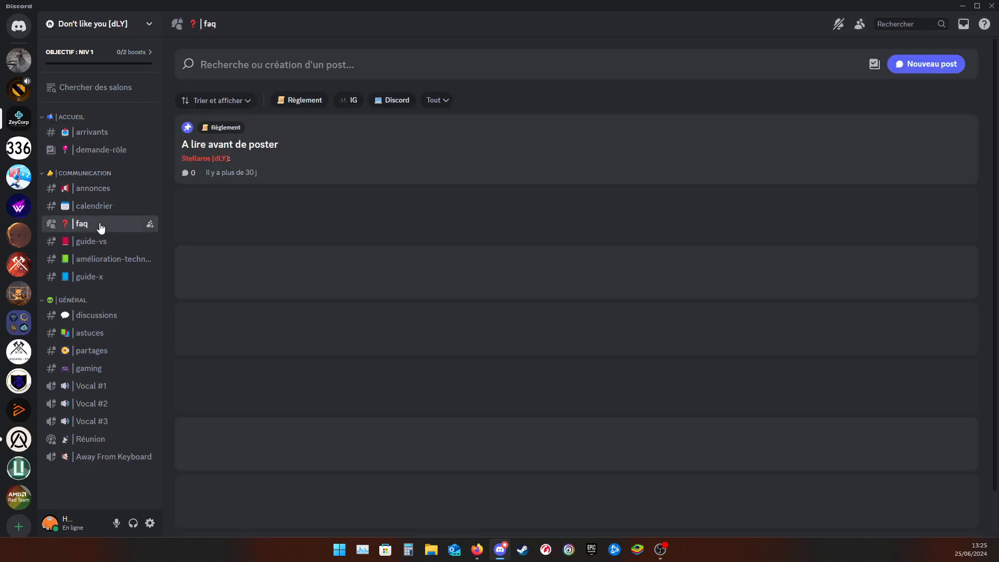
click(105, 252)
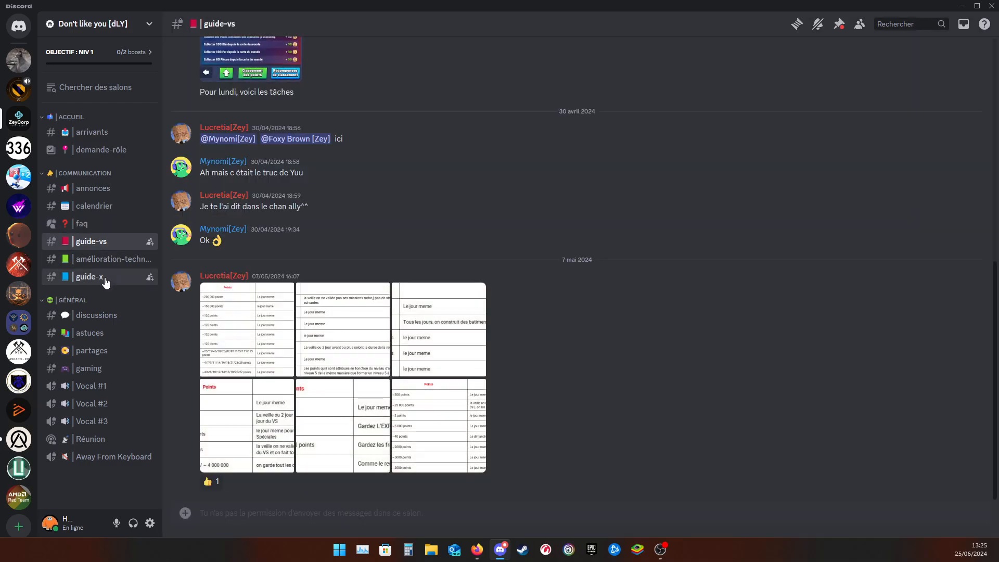
click(104, 278)
Revisit the faq, demande-rôle and arrivants channels and view the astuces and partages channels.
click(103, 229)
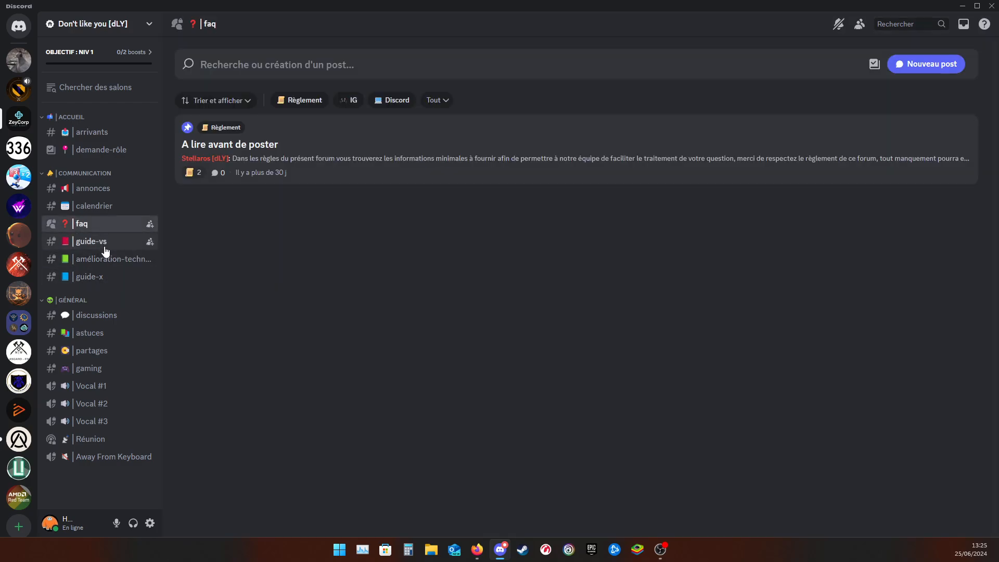
click(113, 156)
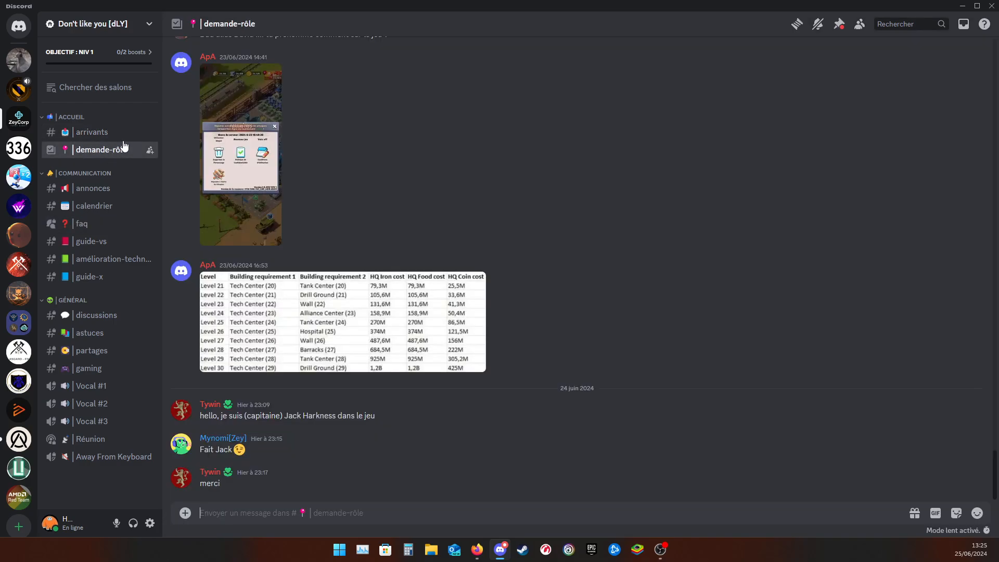
click(94, 141)
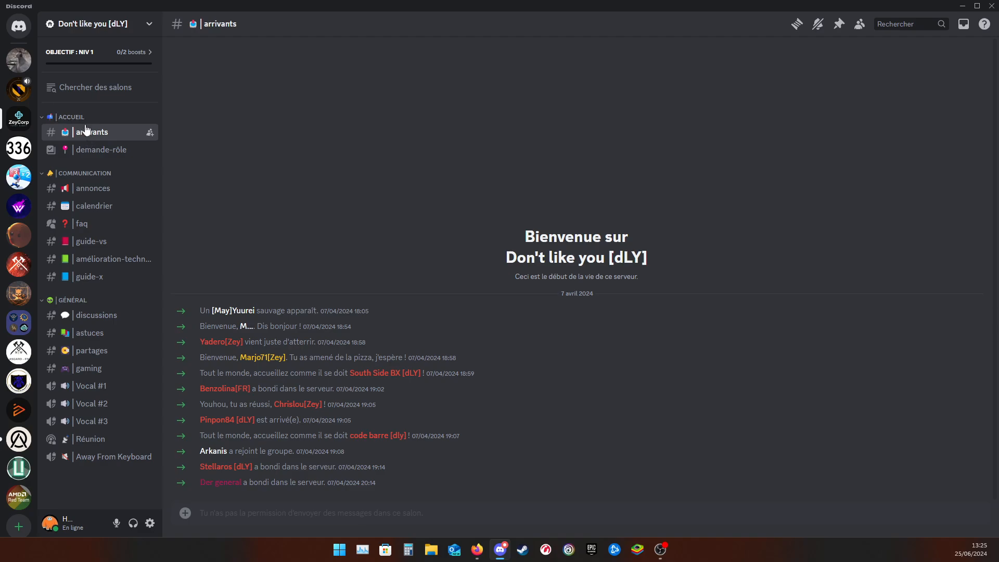
click(99, 333)
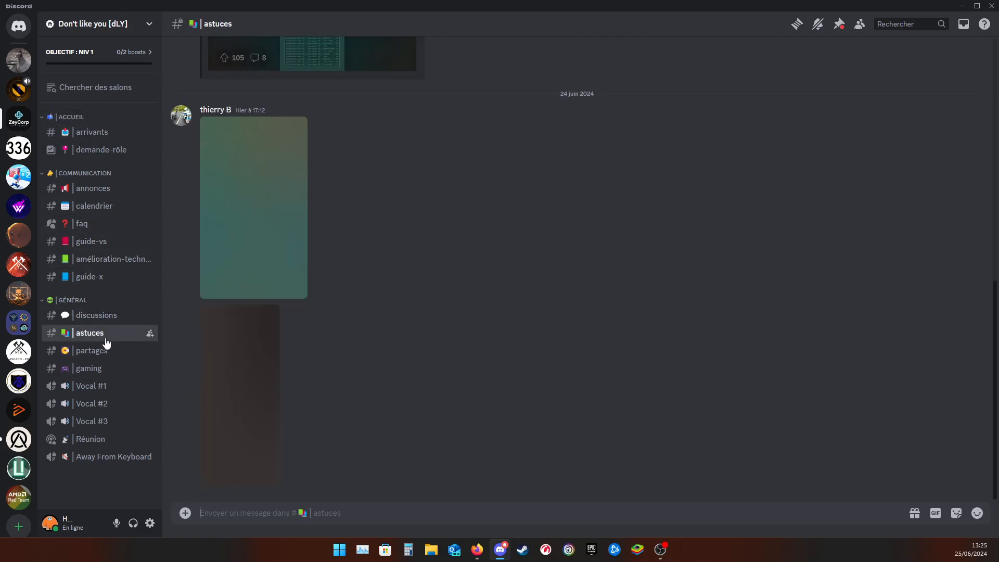
click(102, 350)
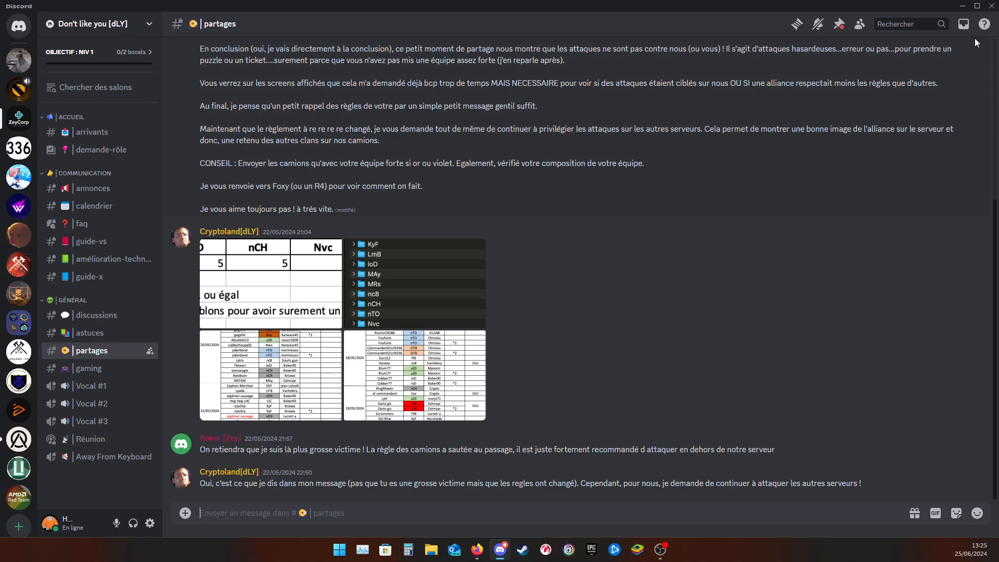
Show the server's member list and view the discussions and amélioration-technologique channels.
click(861, 26)
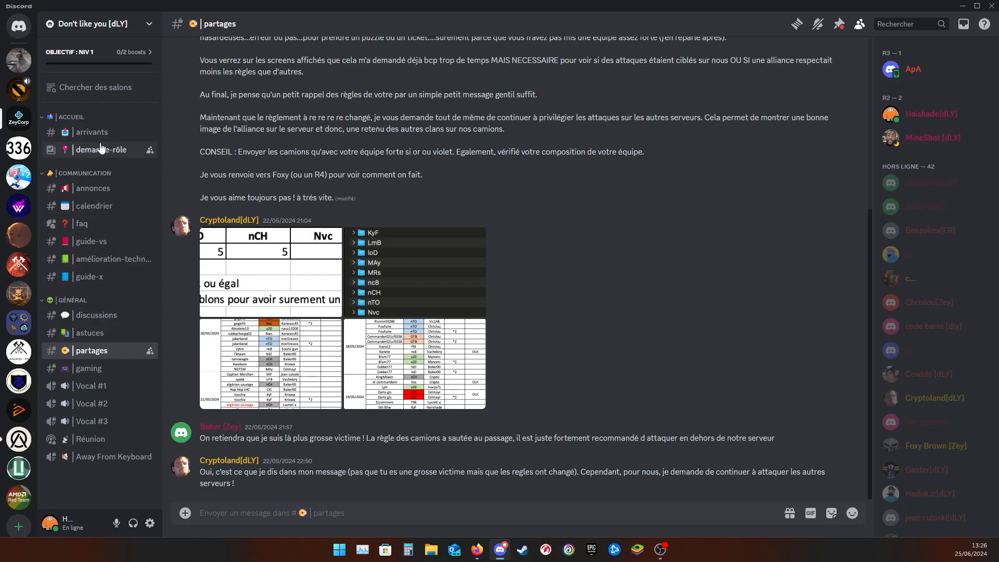
click(104, 316)
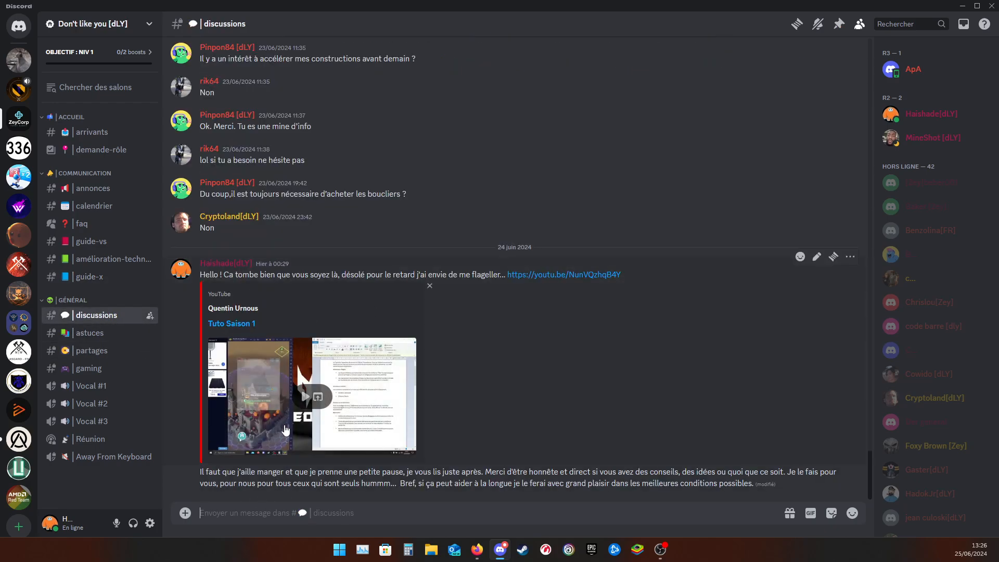
click(109, 261)
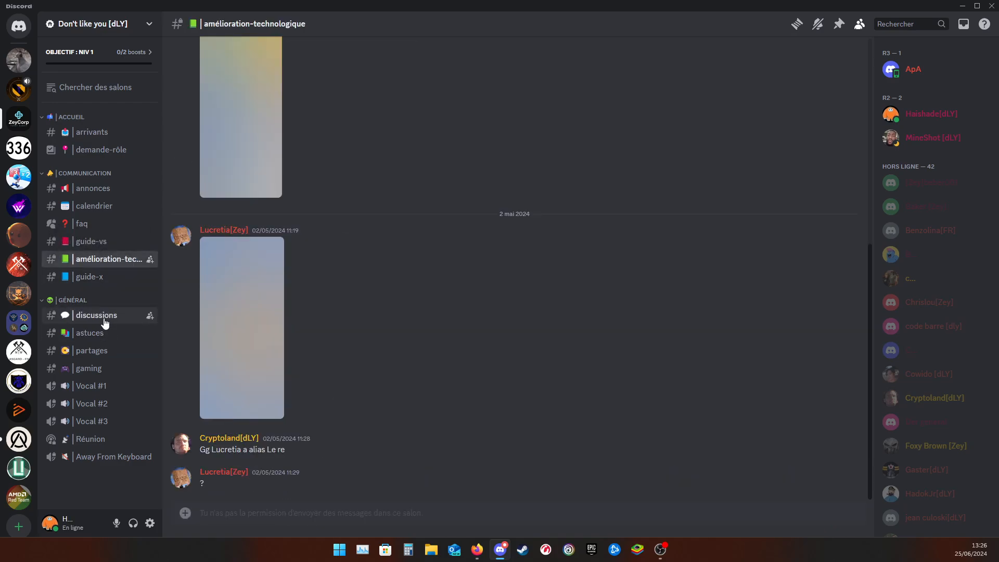
Read through the welcome-channel of the Age Of Oblivion server and return to the "Don't like you [dLY]" server.
click(20, 442)
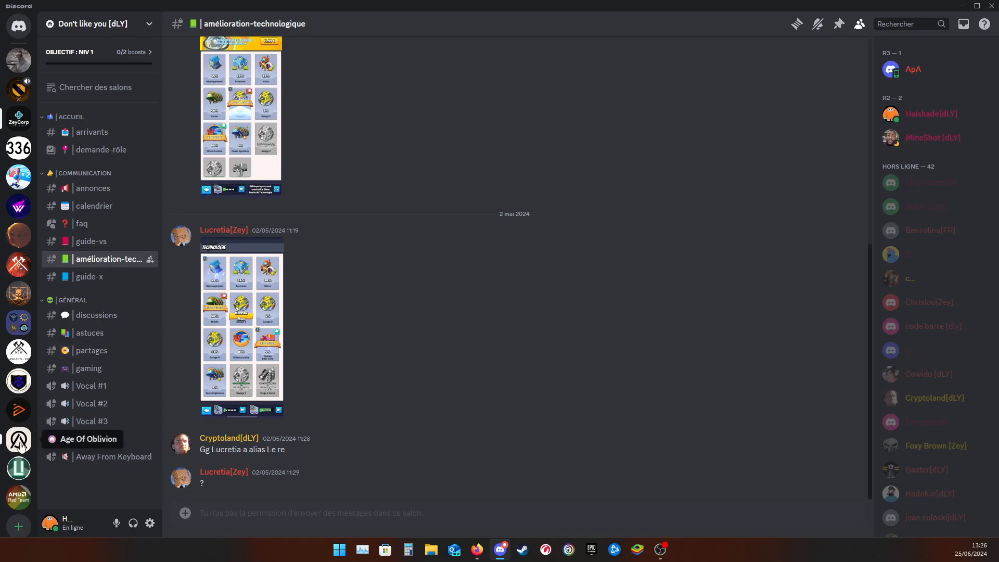
scroll(99, 208, down, 5)
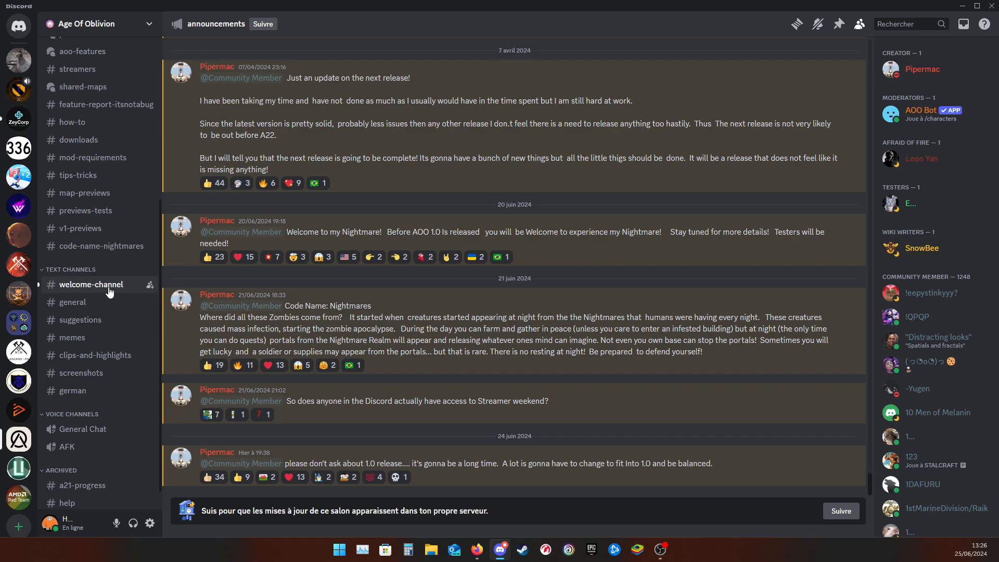
click(109, 291)
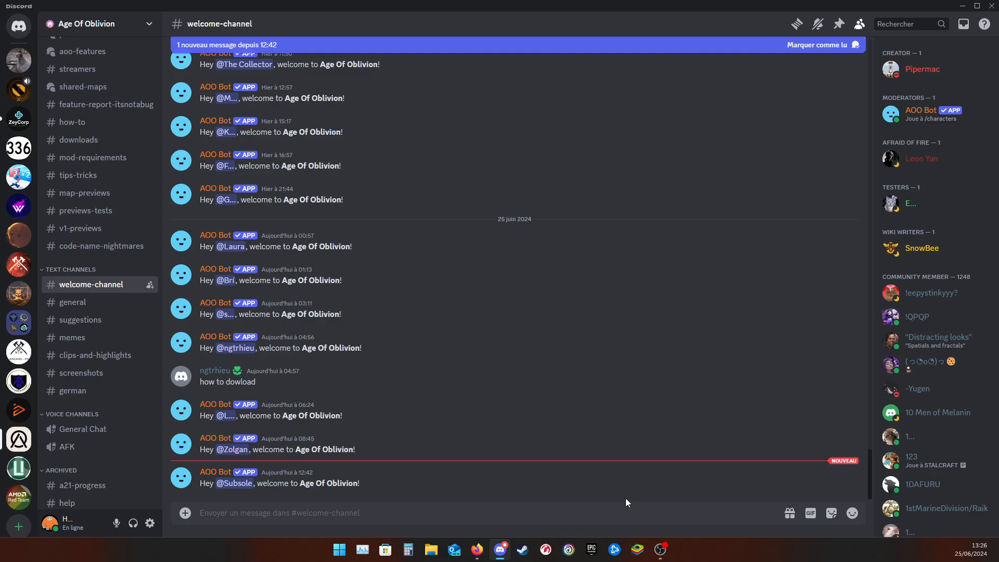
scroll(544, 382, up, 15)
scroll(547, 388, up, 15)
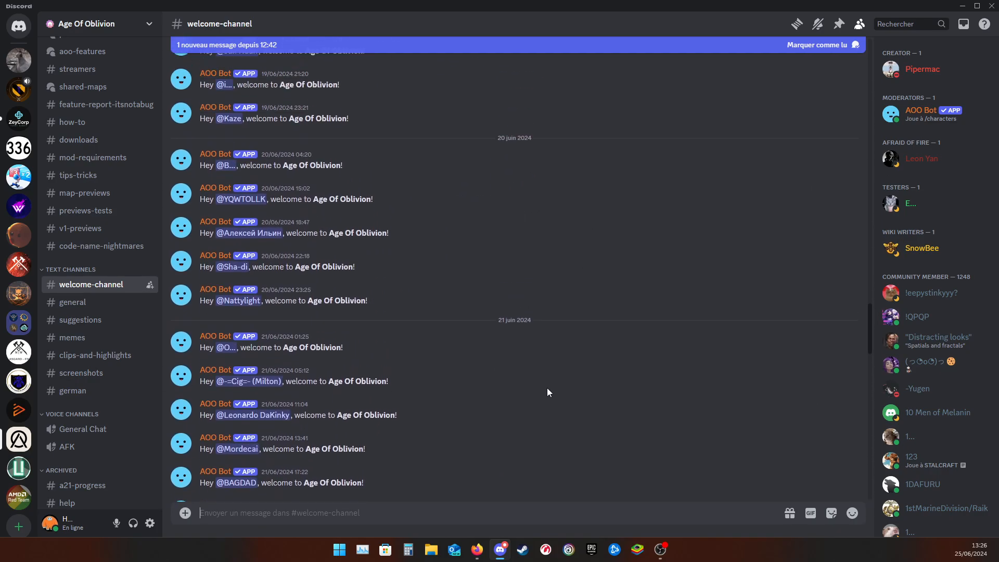
scroll(583, 335, down, 20)
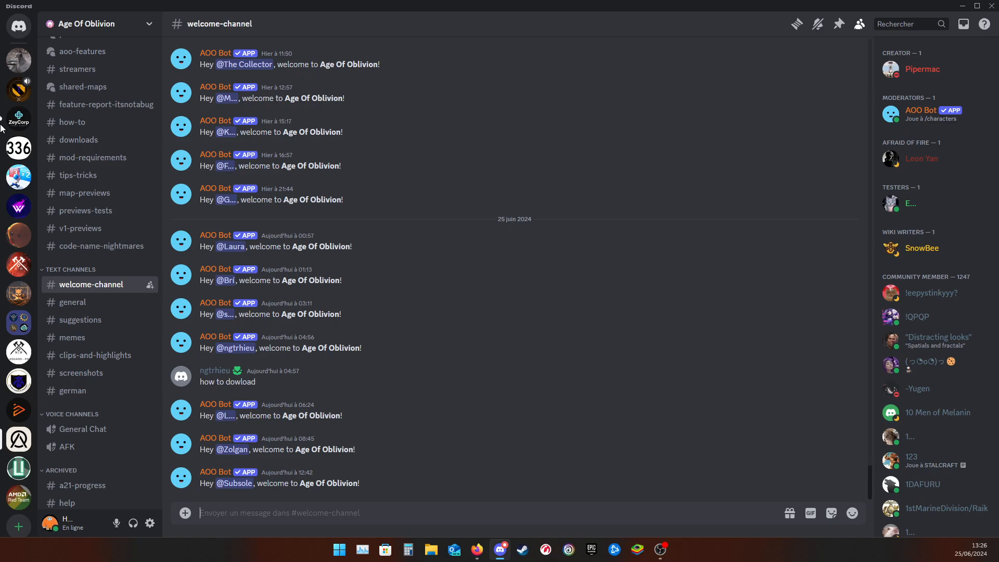
click(18, 118)
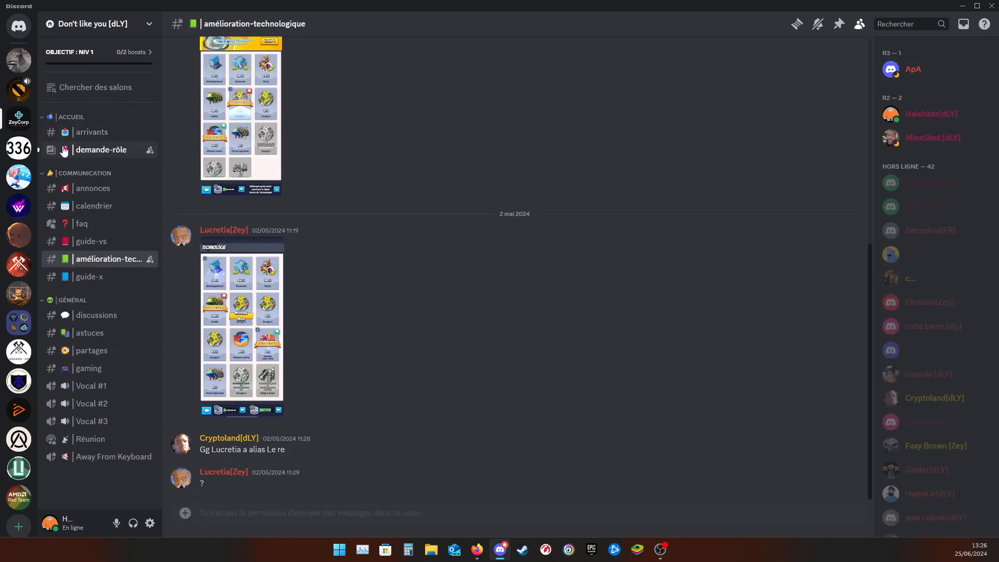
View the demande-rôle channel and browse the private messages list on the friends home page.
click(102, 152)
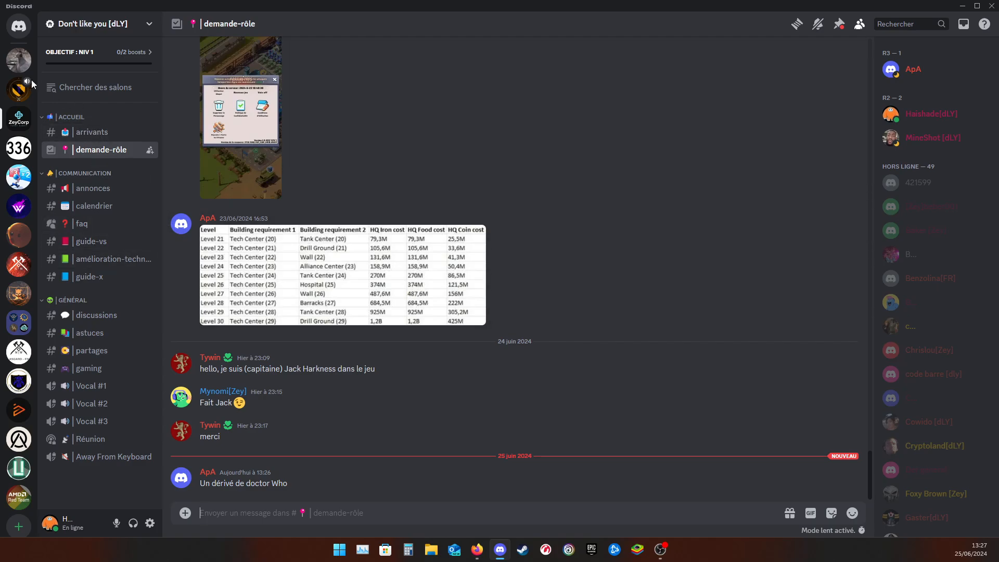
click(18, 28)
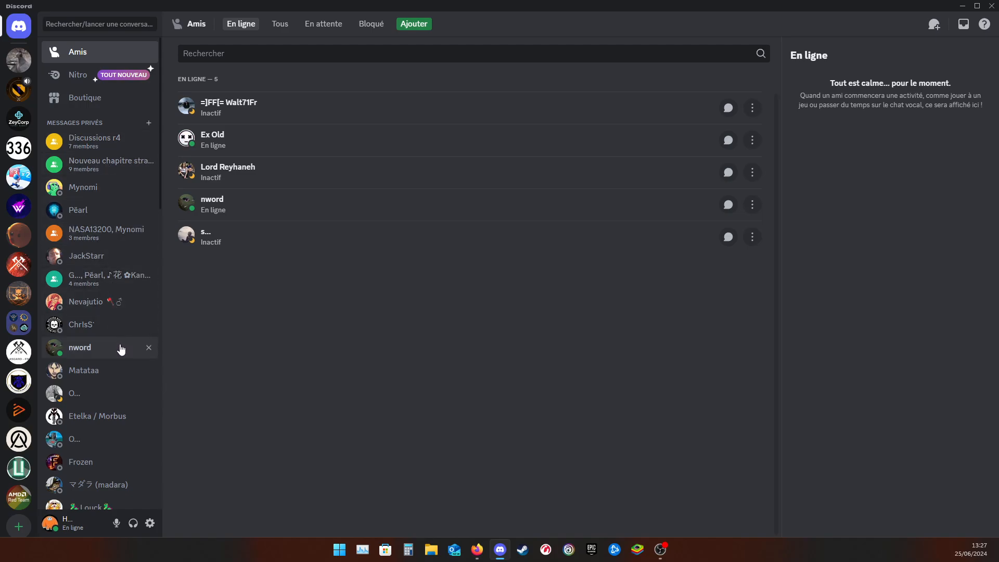
scroll(119, 405, down, 5)
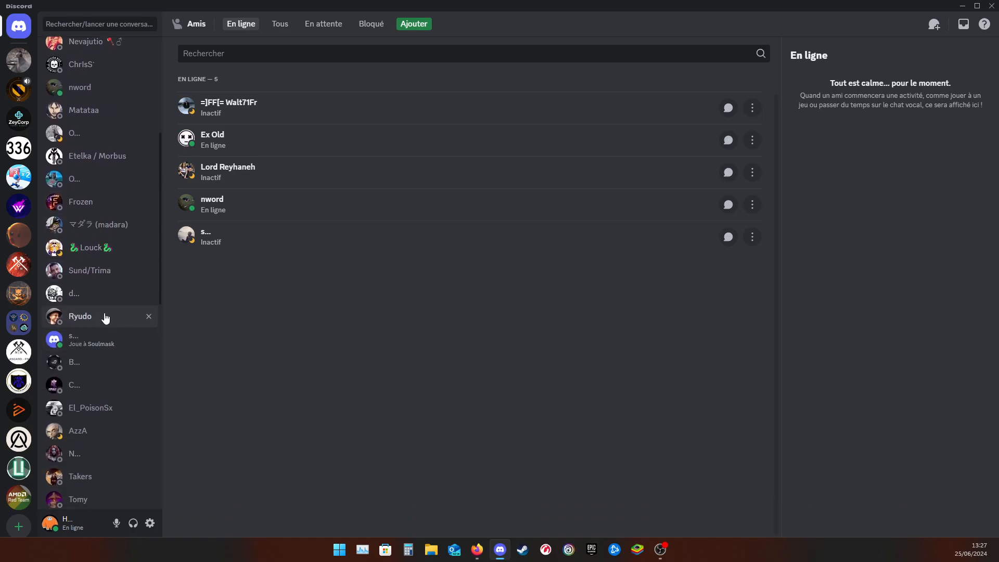
scroll(119, 374, up, 5)
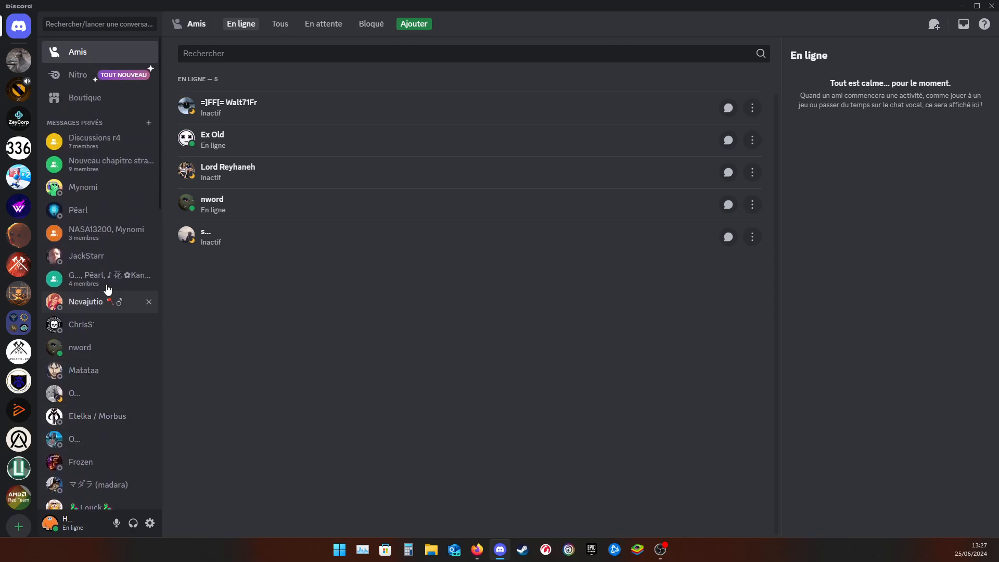
Show the friend picker for a new private message and the add-friend form, and return to the online friends list.
click(149, 124)
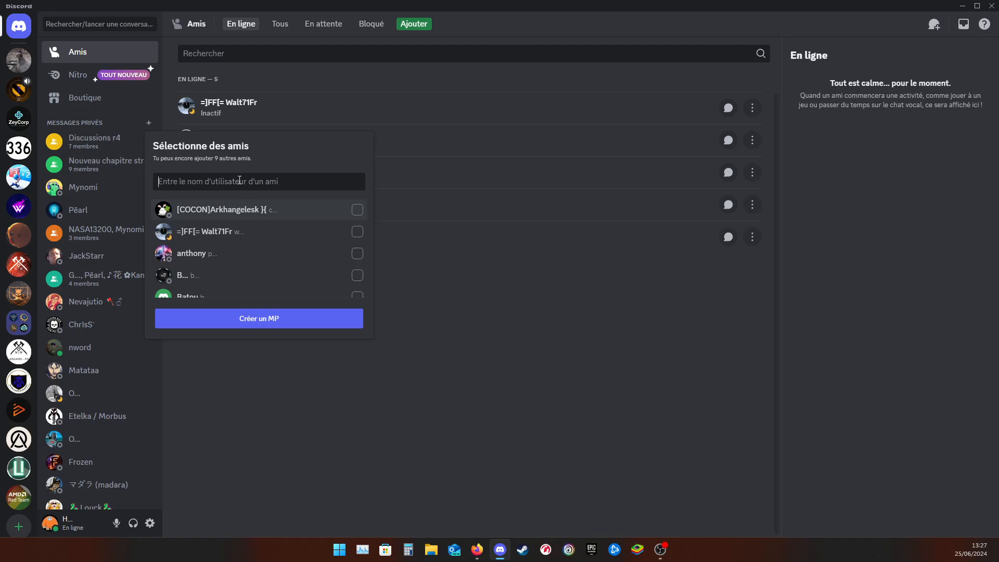
click(493, 304)
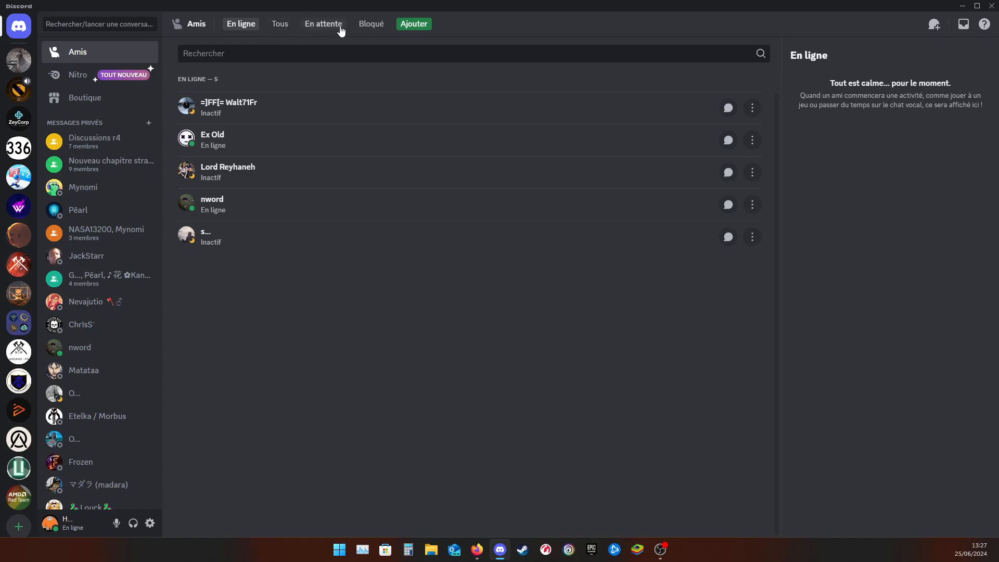
click(415, 27)
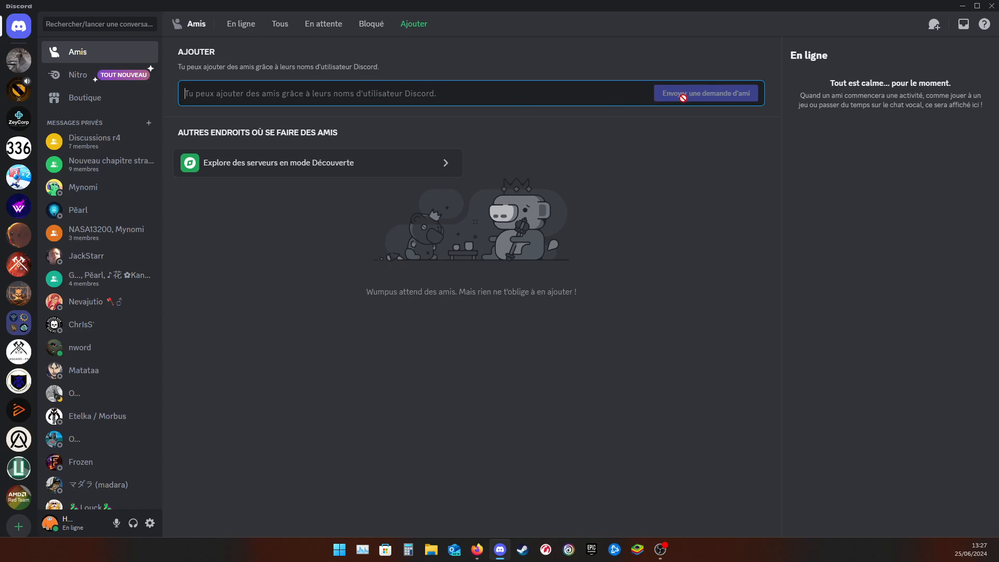
click(243, 25)
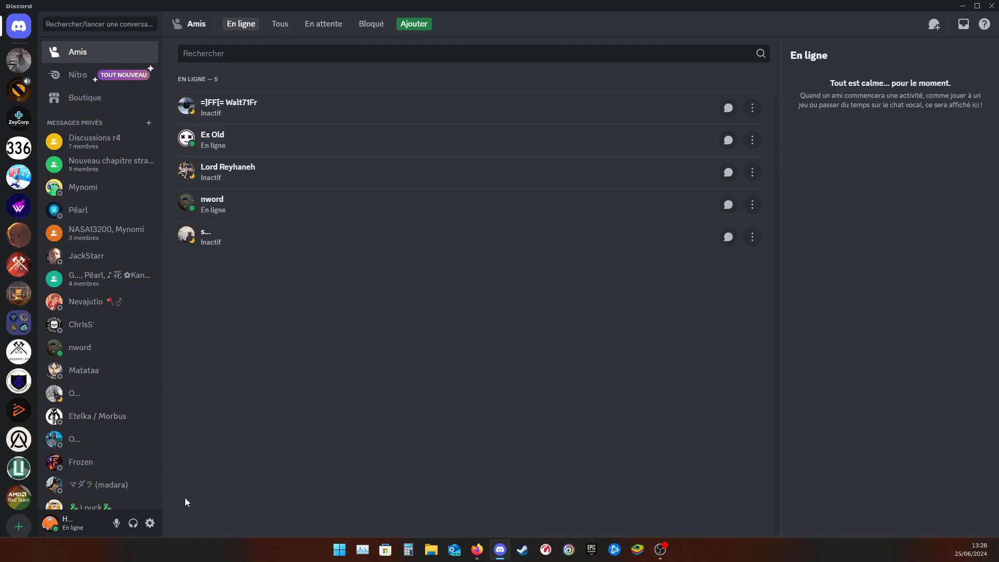
Show your own profile card and the Mon compte page of the user settings, and close them.
click(87, 526)
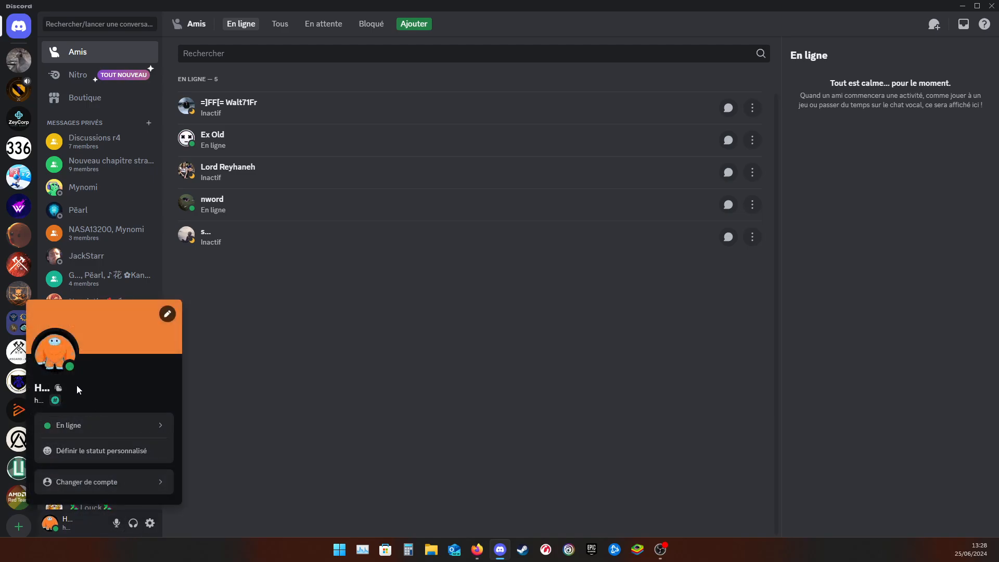
click(242, 451)
click(150, 523)
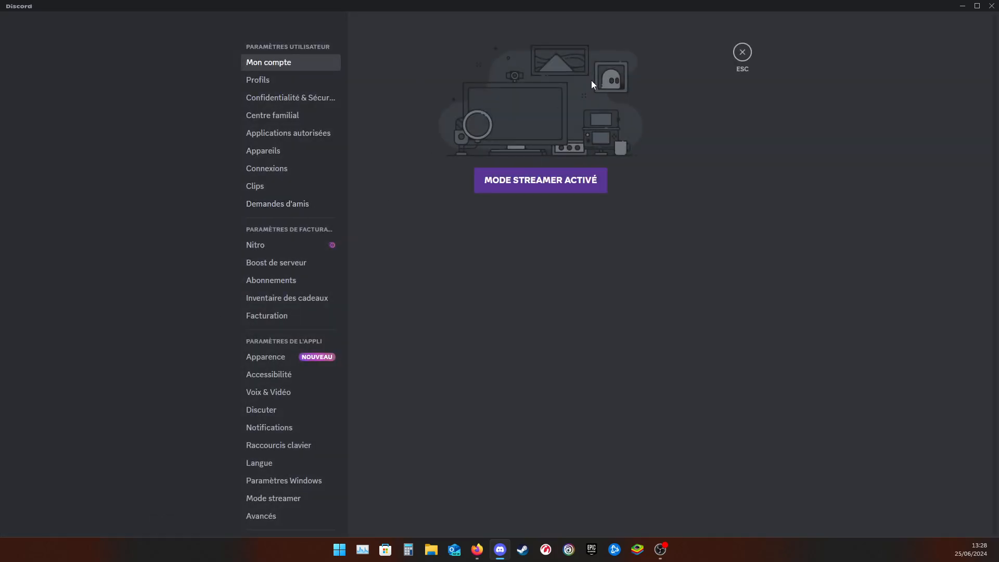
click(742, 52)
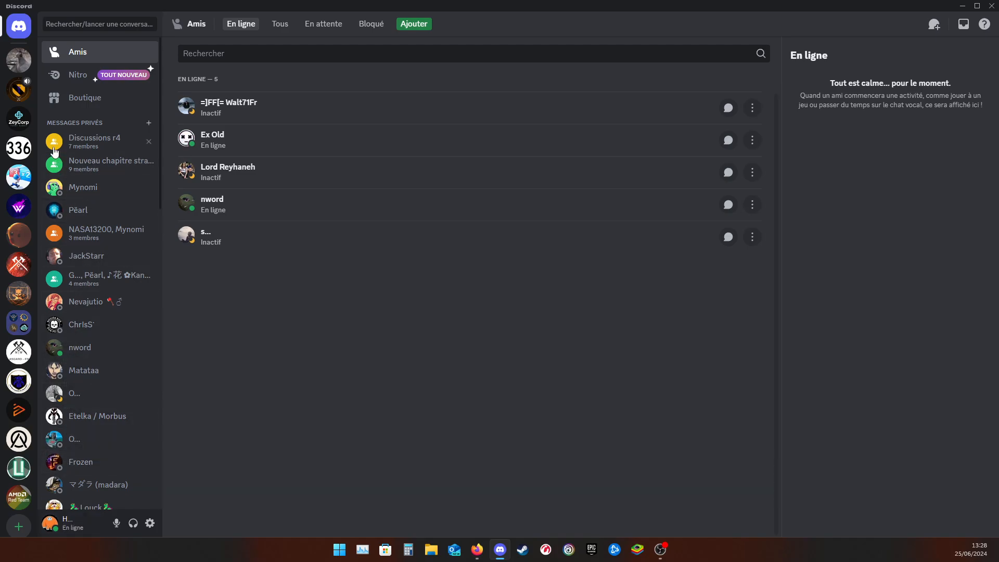
View your server profile settings from your member card on the "Les Mercenaires de K..." server and close them.
click(19, 119)
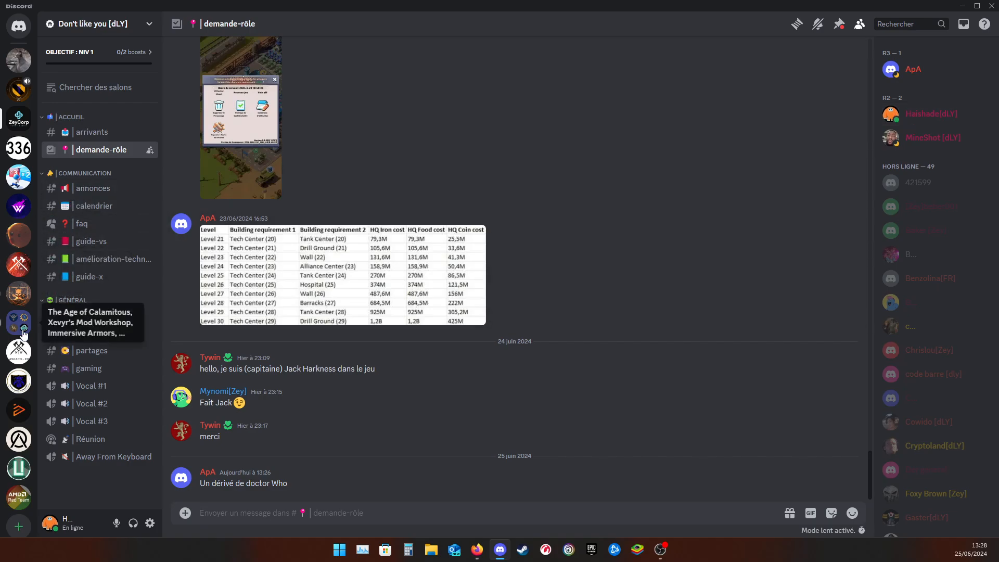
click(19, 383)
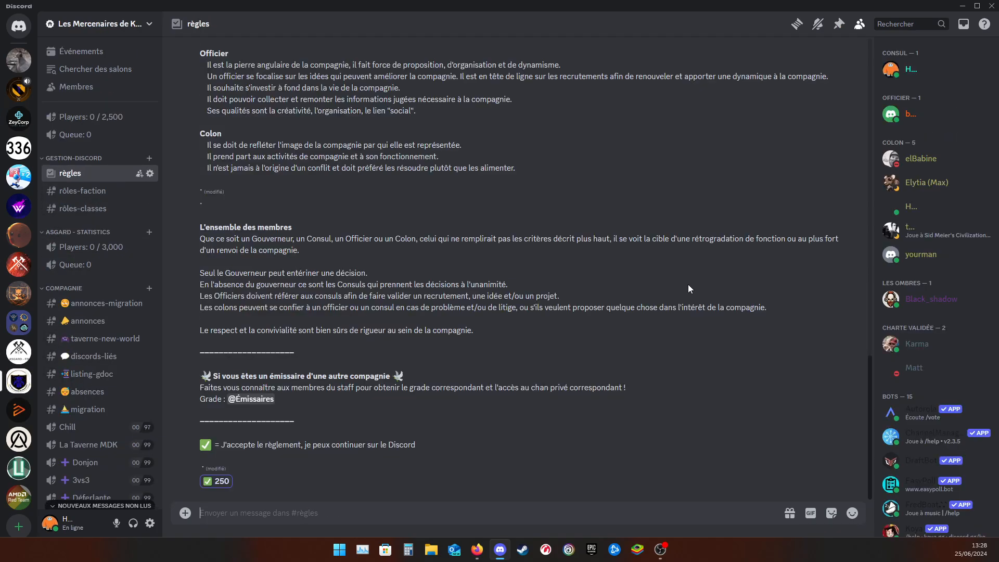
click(906, 75)
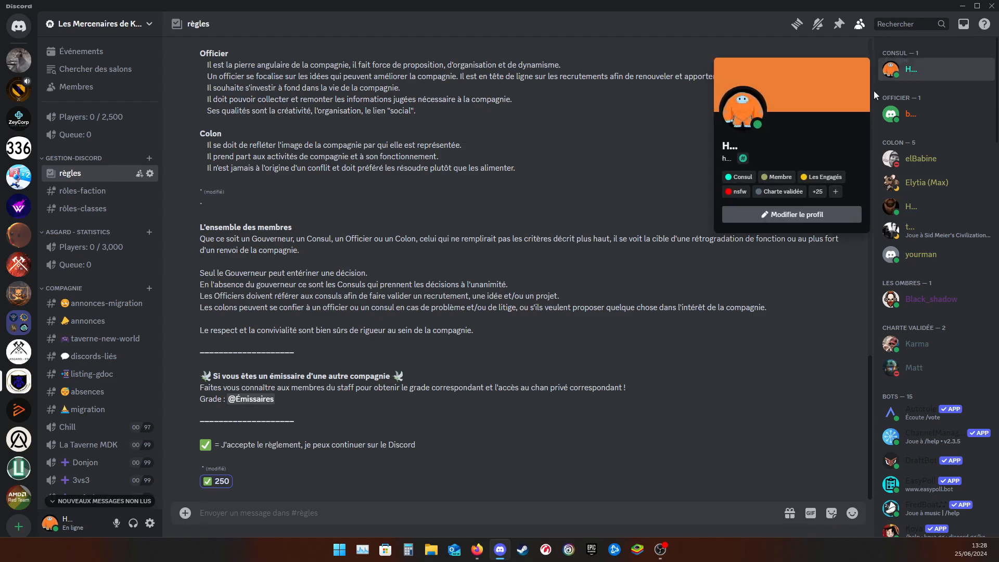
click(782, 218)
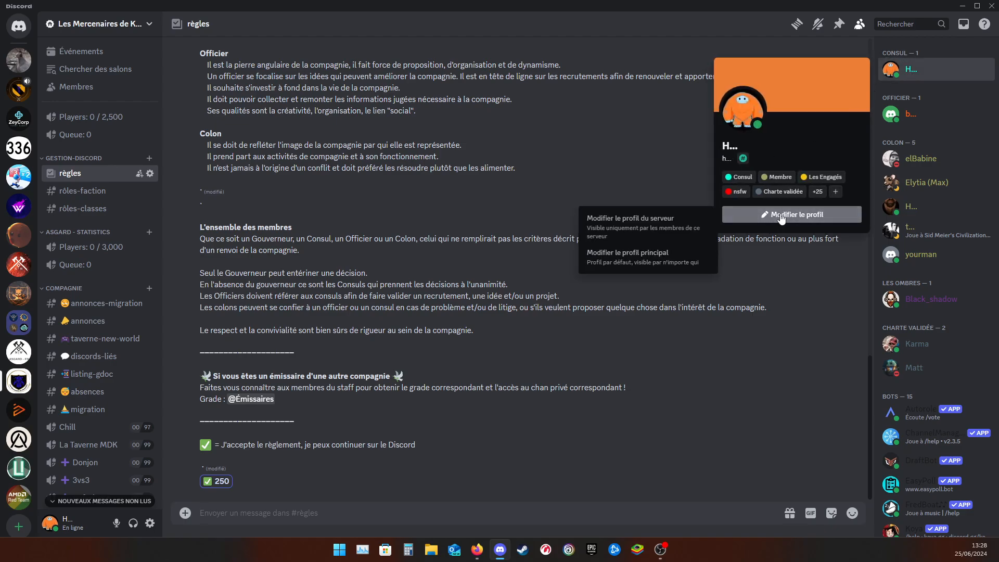
click(650, 220)
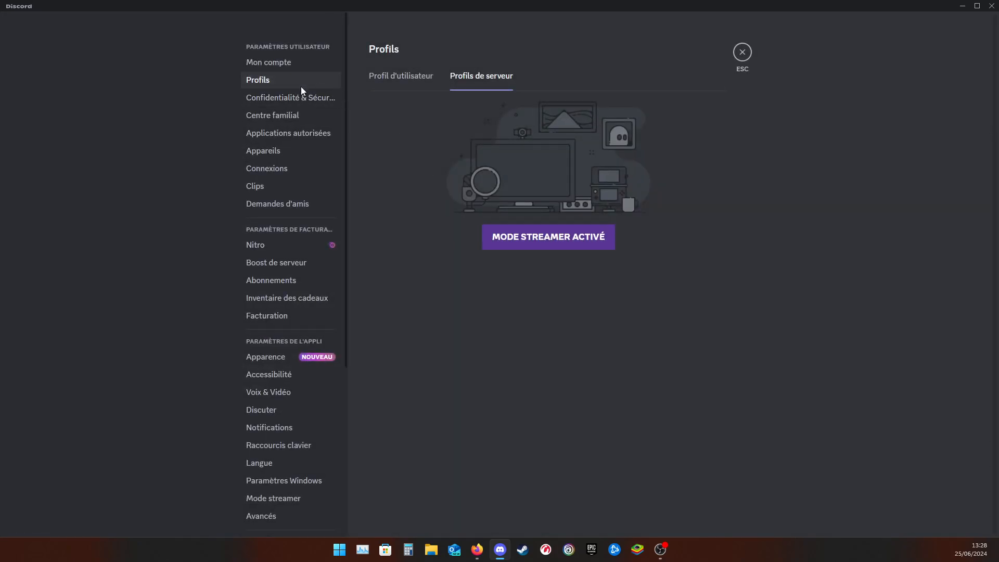
click(745, 54)
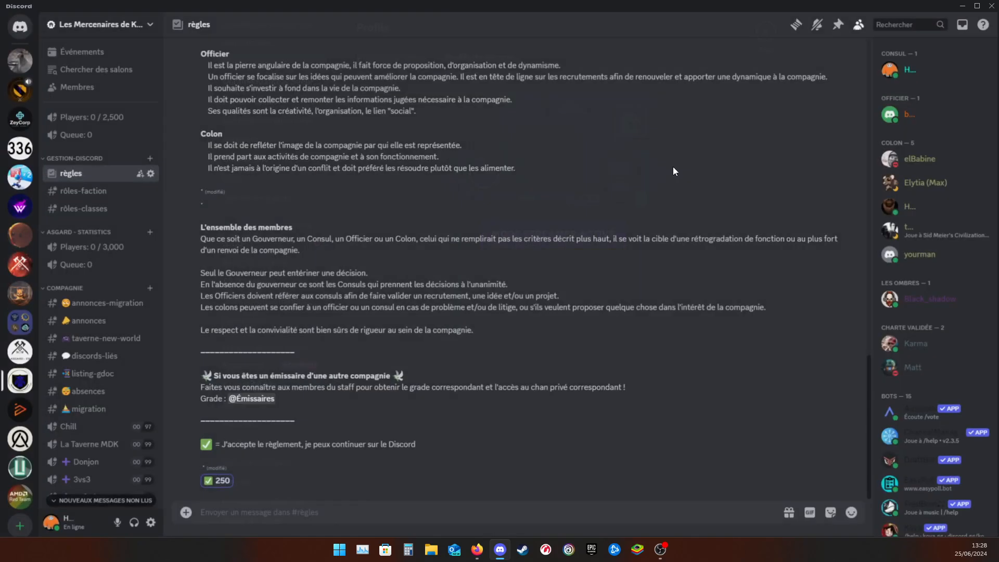
Return to the demande-rôle channel of the "Don't like you [dLY]" server.
click(18, 115)
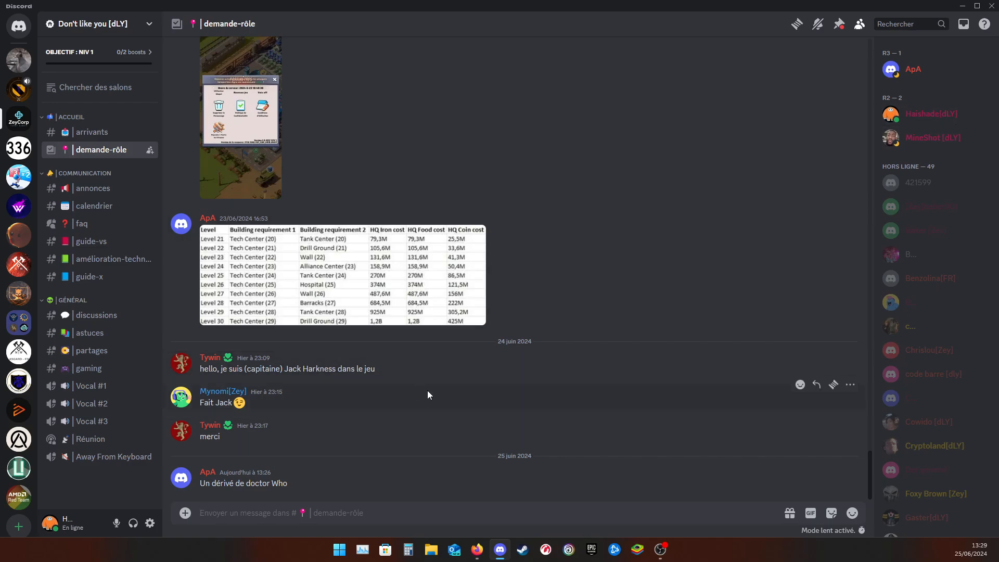
right_click(804, 320)
click(746, 273)
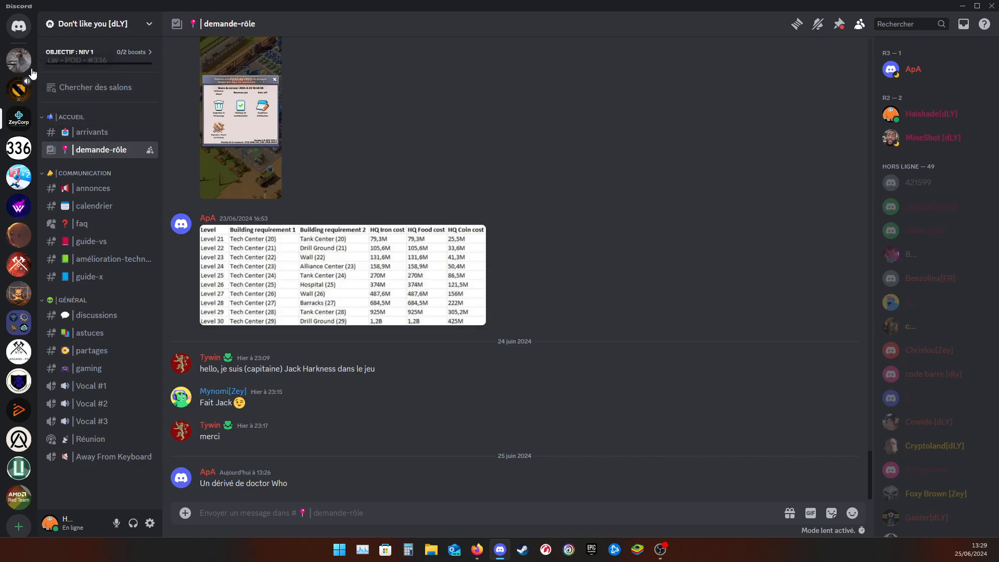
View the Profils page of the user settings and the "Messages privés d'autrui" choices under Confidentialité & Sécurité.
click(149, 524)
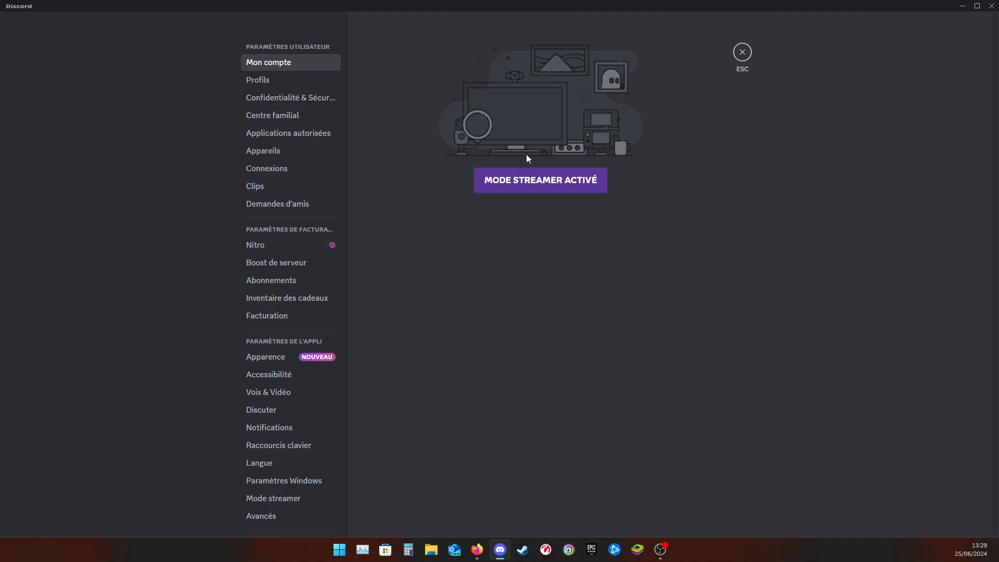
click(251, 83)
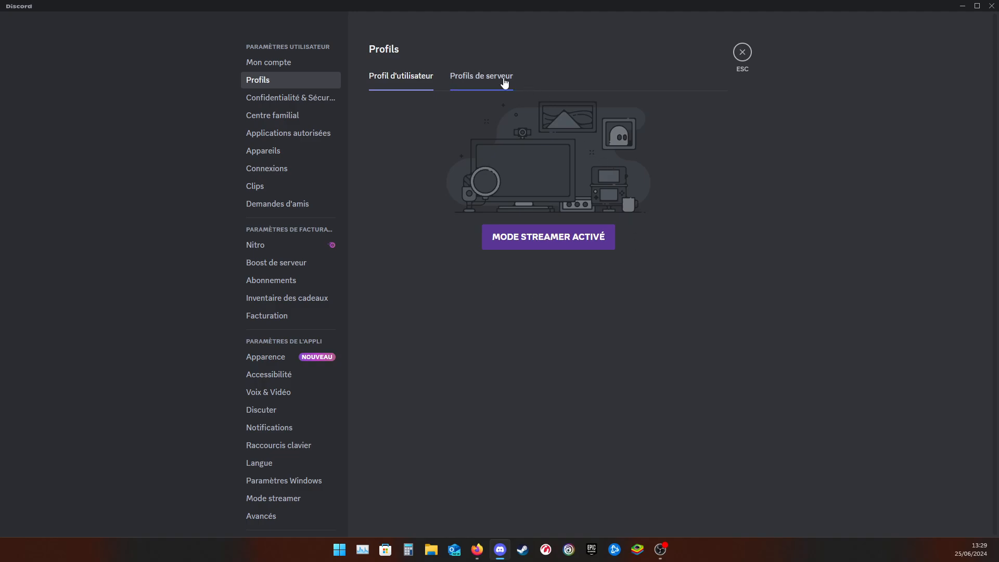
click(294, 98)
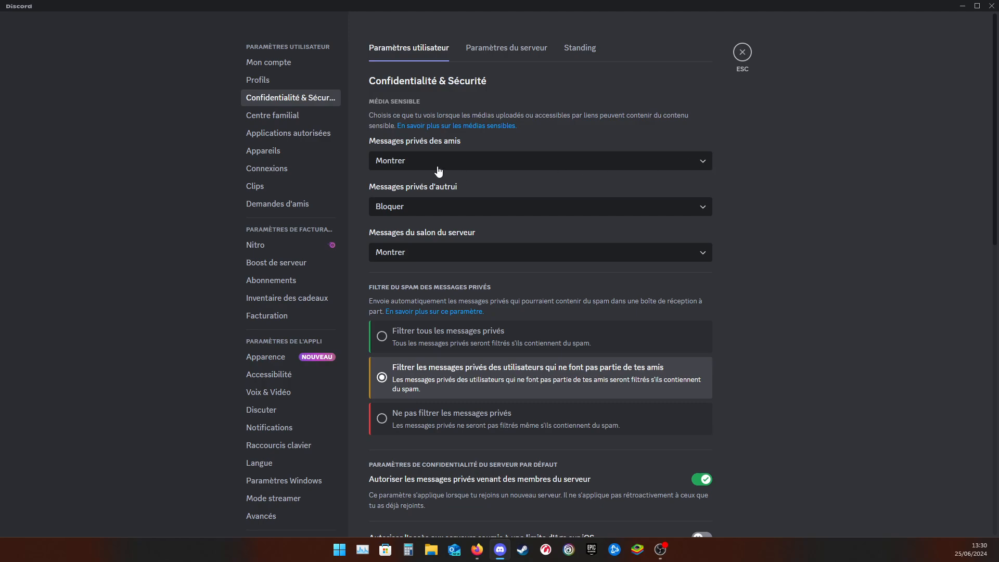
click(475, 208)
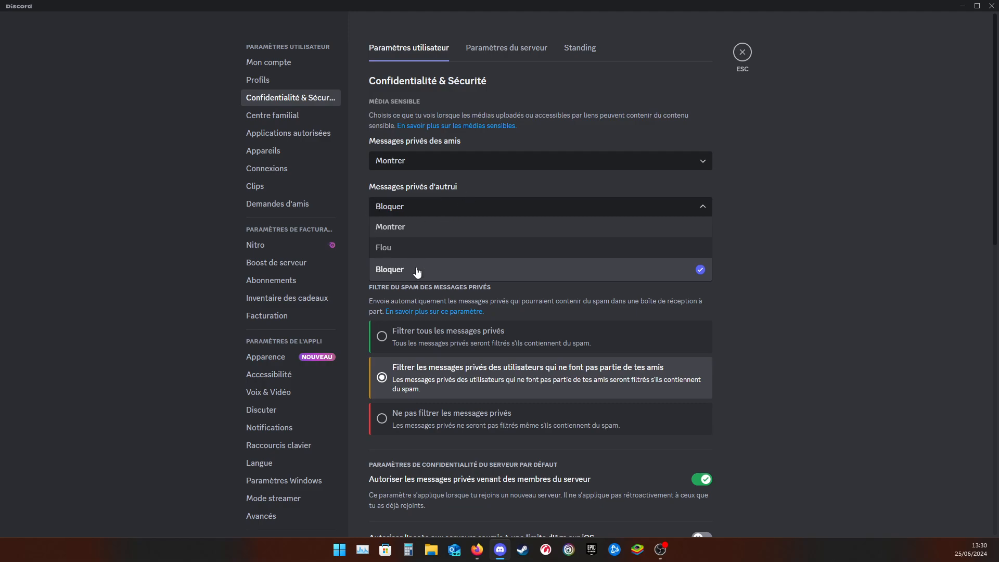
click(530, 206)
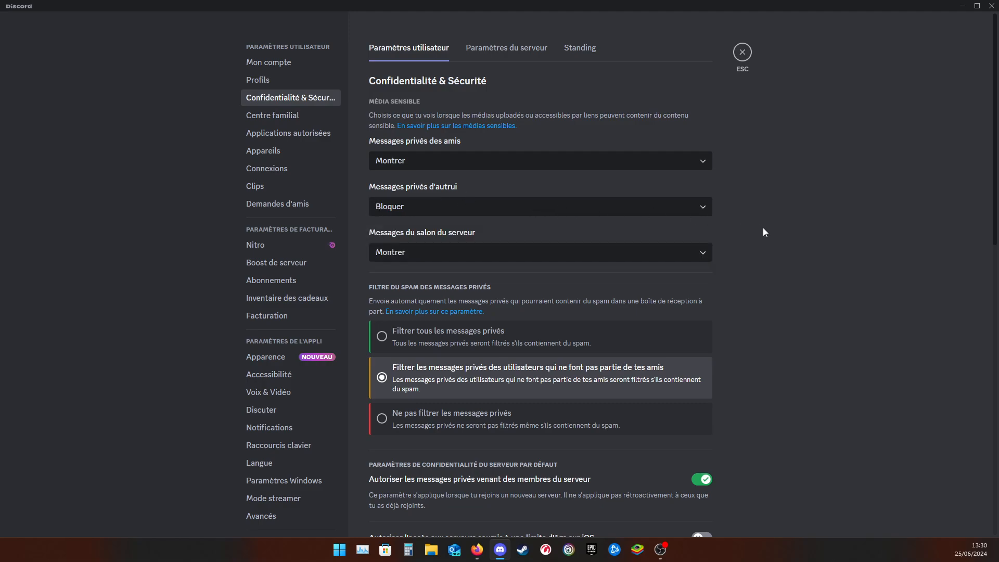
Read through the private-message spam filter, default server privacy and data usage options under Confidentialité & Sécurité.
scroll(763, 228, down, 2)
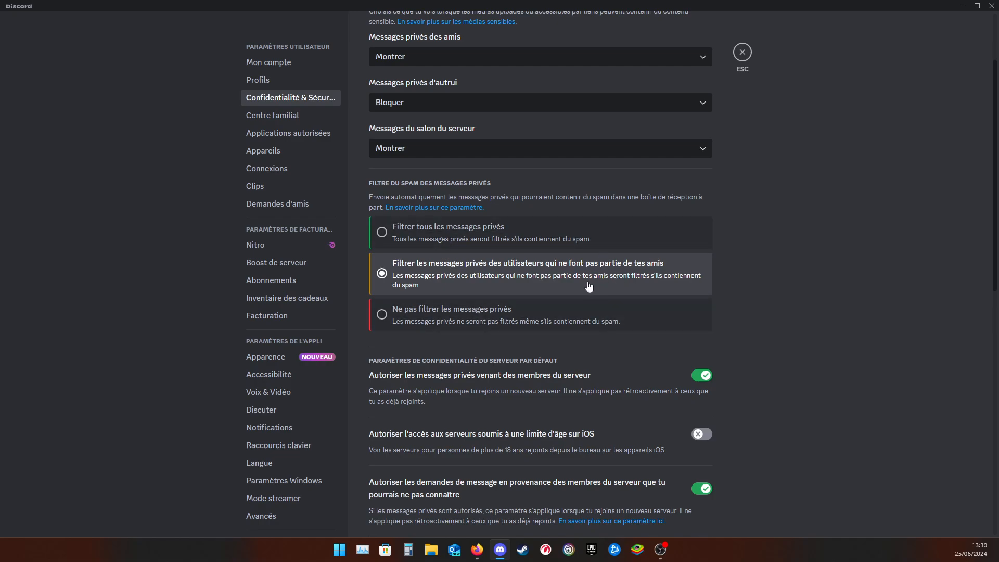
scroll(794, 259, down, 4)
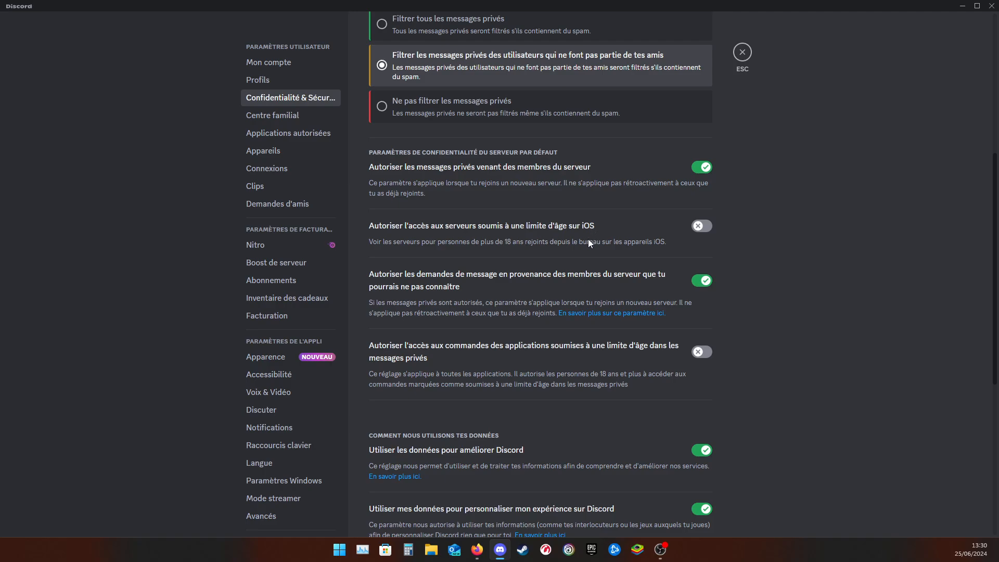
scroll(549, 292, down, 2)
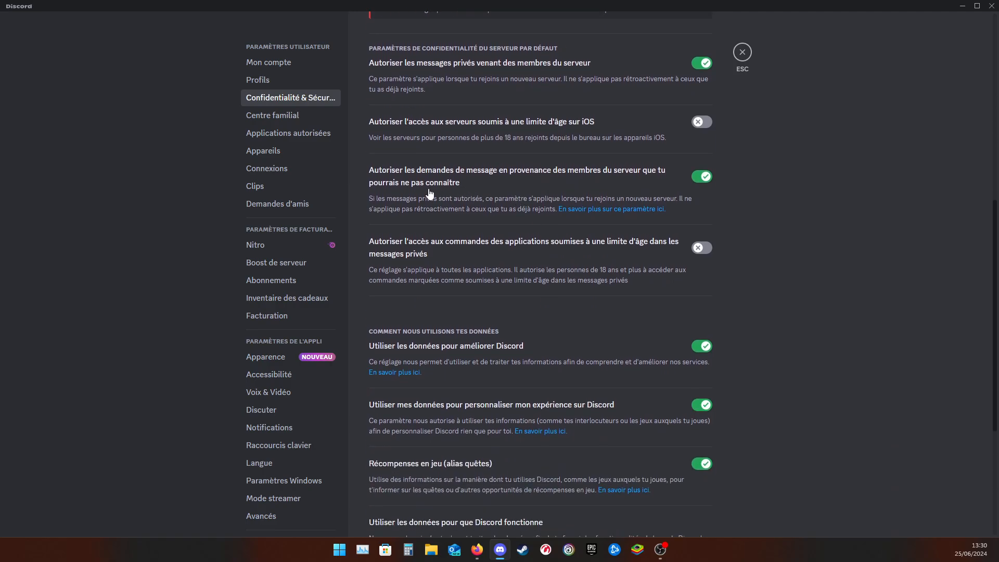
scroll(586, 184, down, 1)
scroll(586, 184, down, 1)
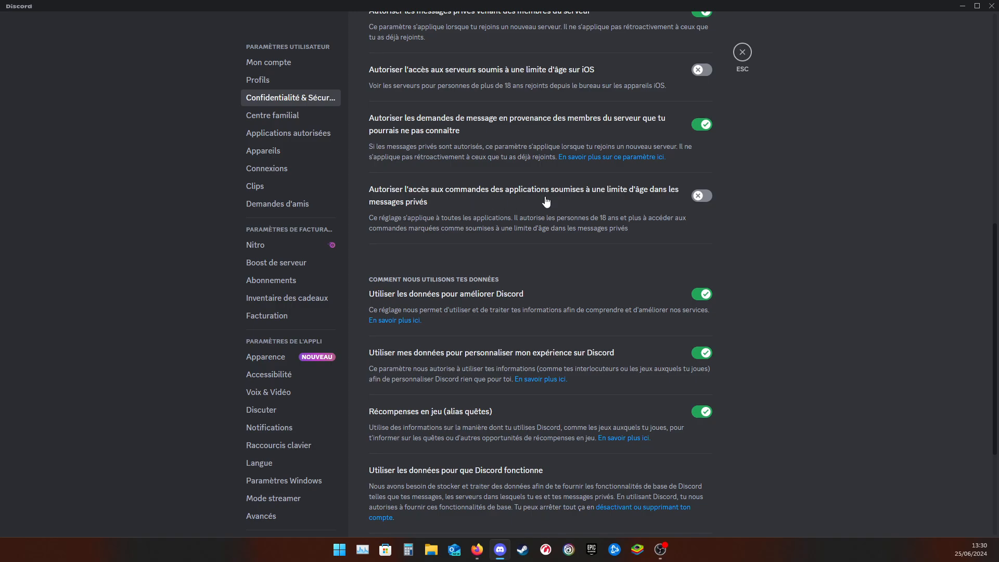
scroll(603, 203, down, 2)
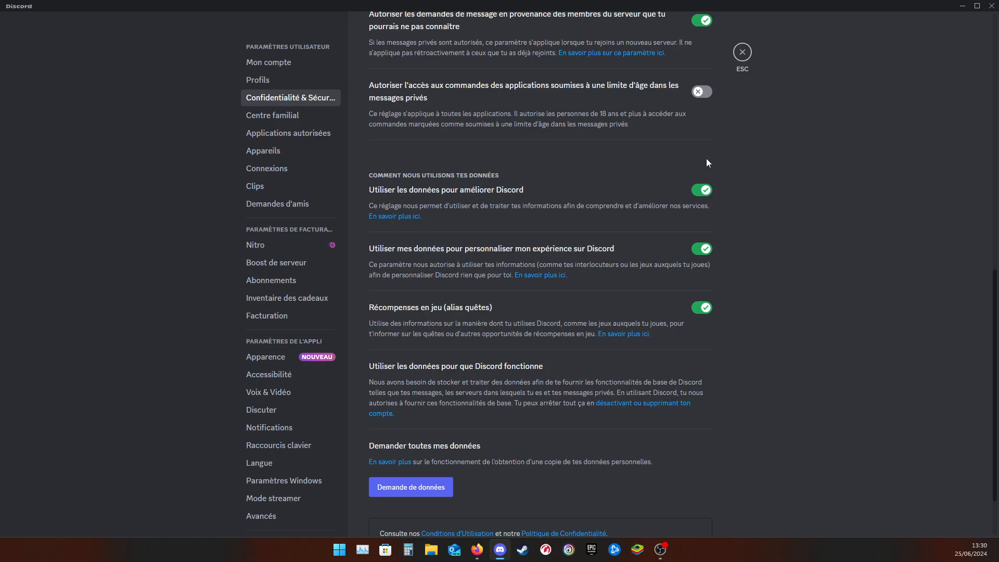
scroll(729, 199, down, 2)
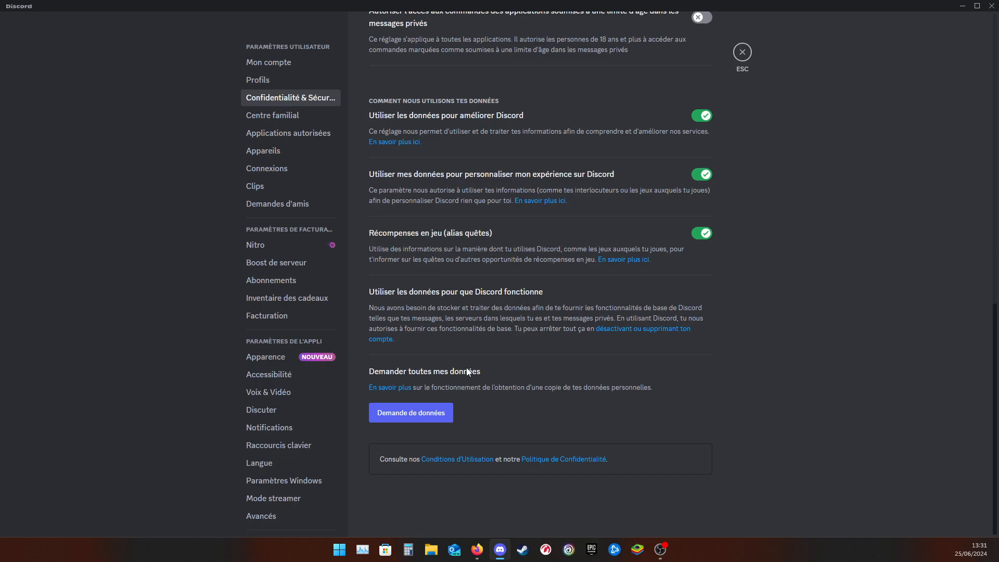
scroll(583, 276, up, 5)
scroll(585, 274, up, 5)
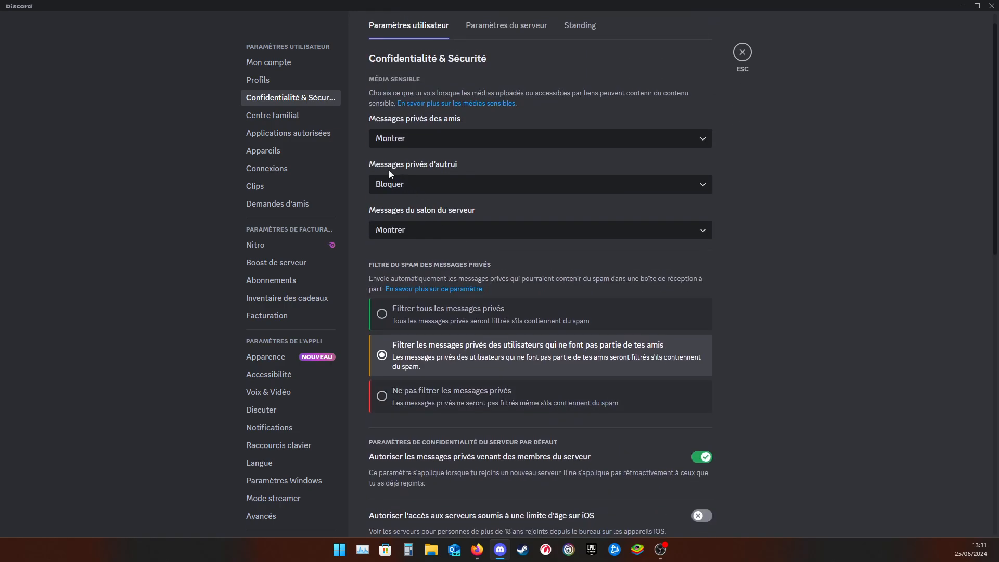
Go through the Centre familial, Applications autorisées, Appareils and Connexions settings and view who can send friend requests under Demandes d'amis.
click(281, 115)
click(326, 139)
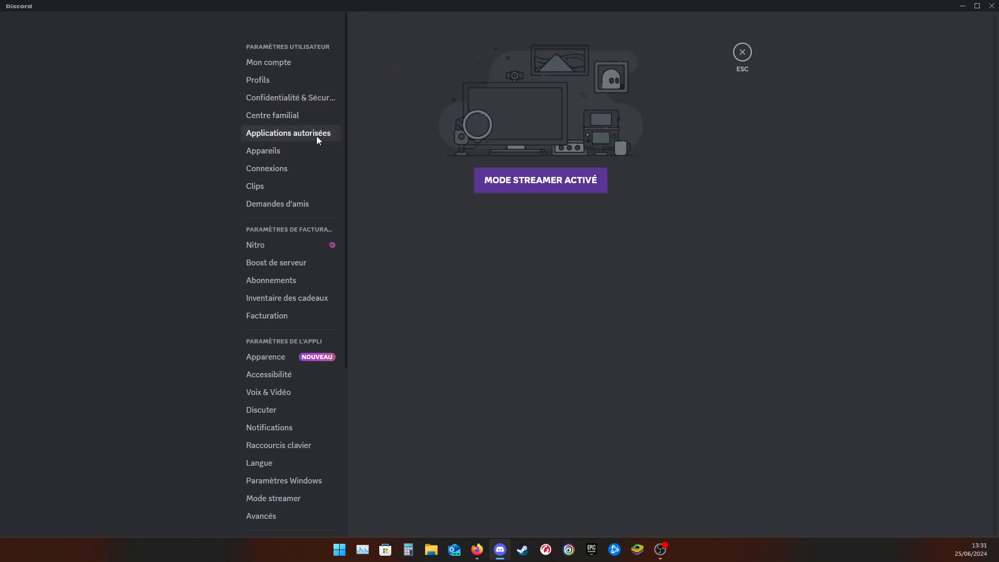
click(286, 152)
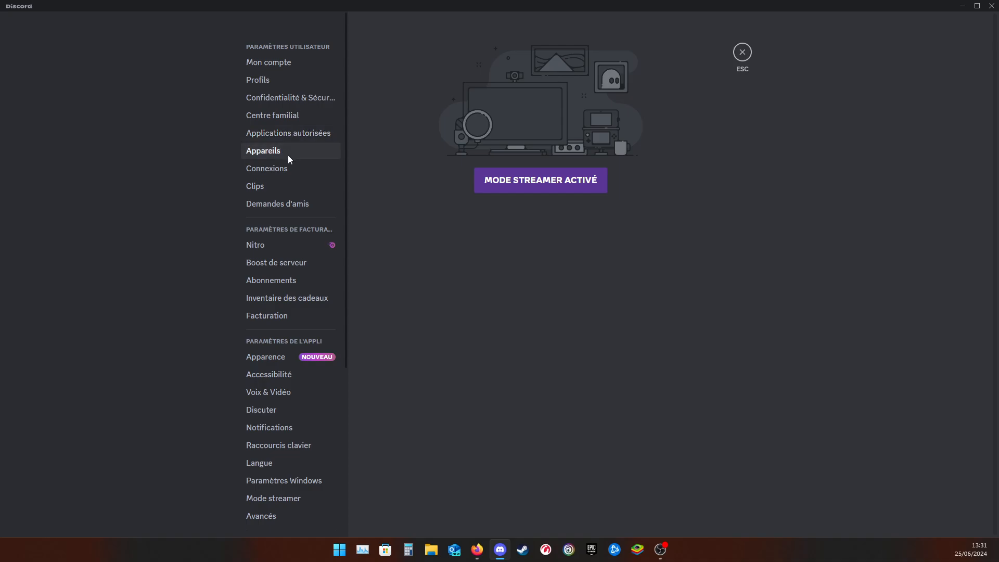
click(275, 167)
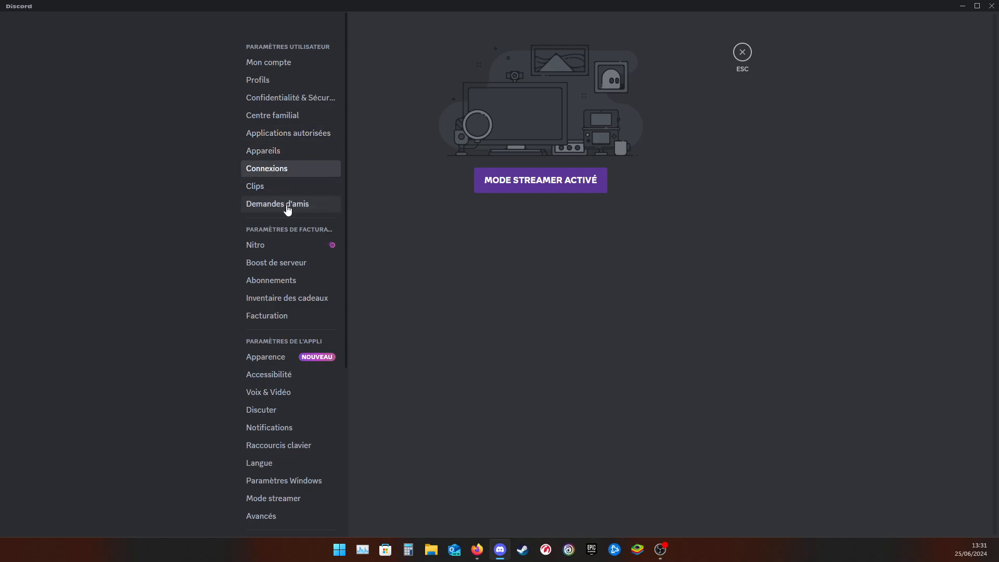
scroll(295, 223, down, 2)
click(300, 156)
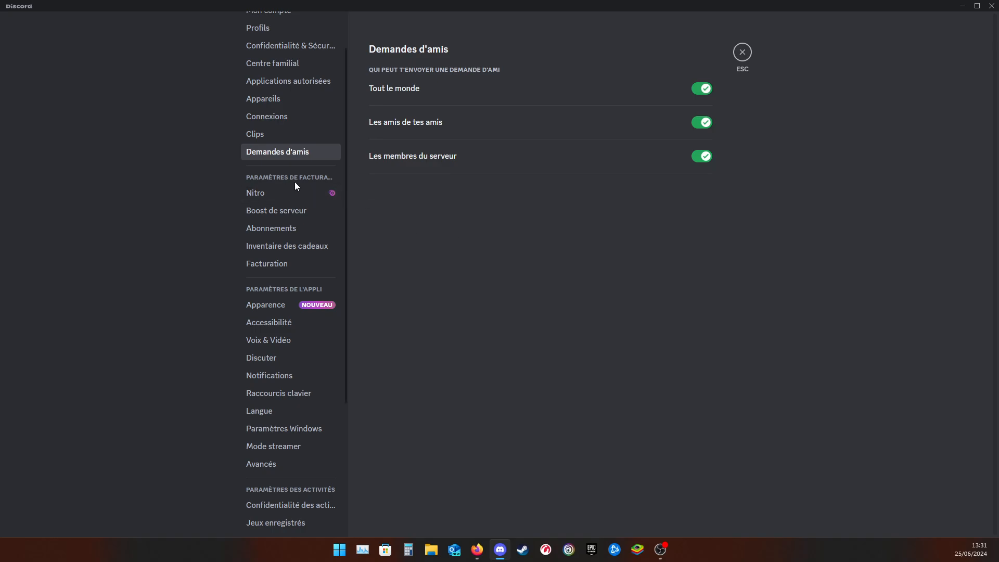
View the Nitro page and the server list and advantages by level on the Boost de serveur page.
click(289, 196)
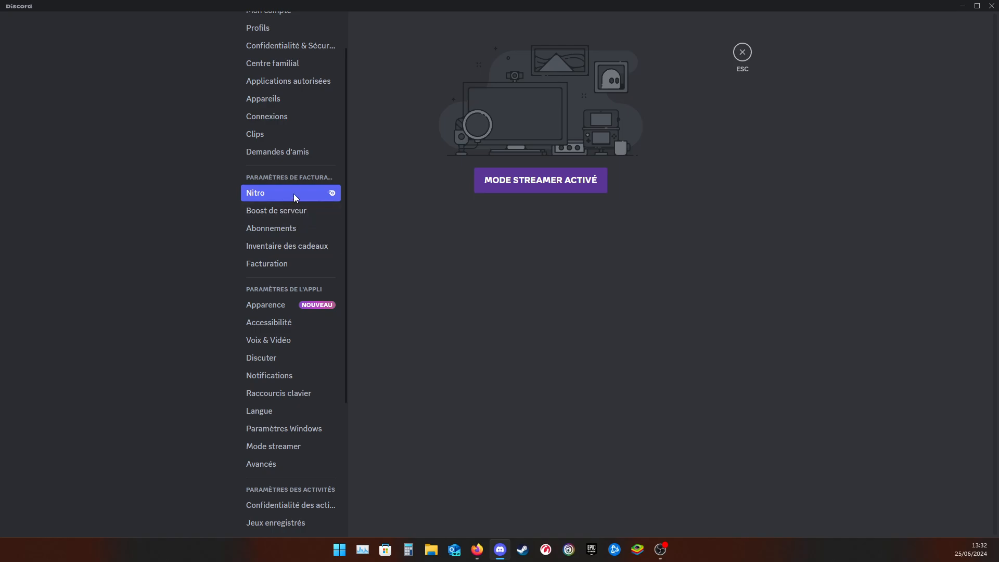
click(297, 211)
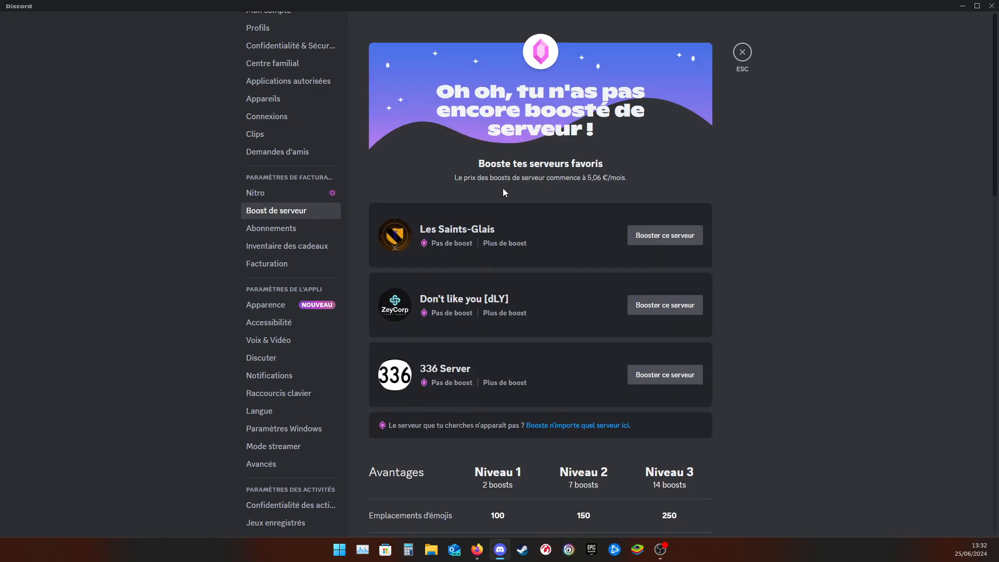
scroll(510, 200, down, 2)
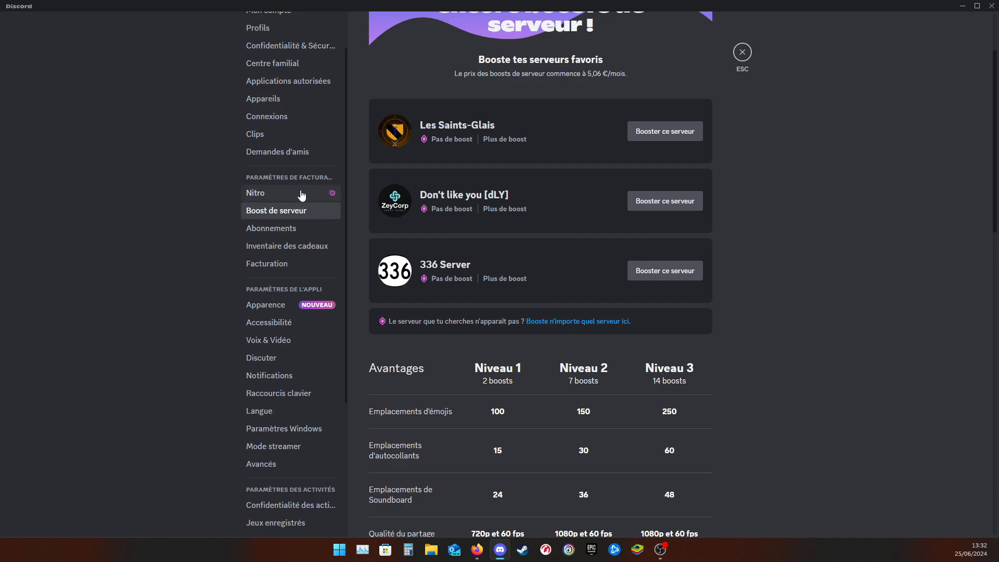
Look through the theme, icon, message display, font size and zoom options under Apparence, and view the Accessibilité page.
scroll(227, 251, down, 2)
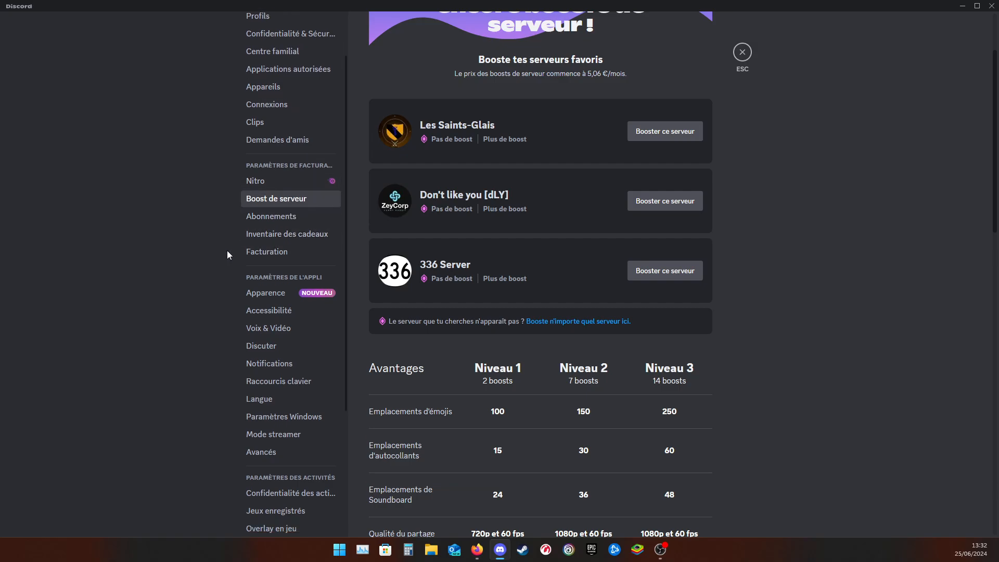
click(275, 202)
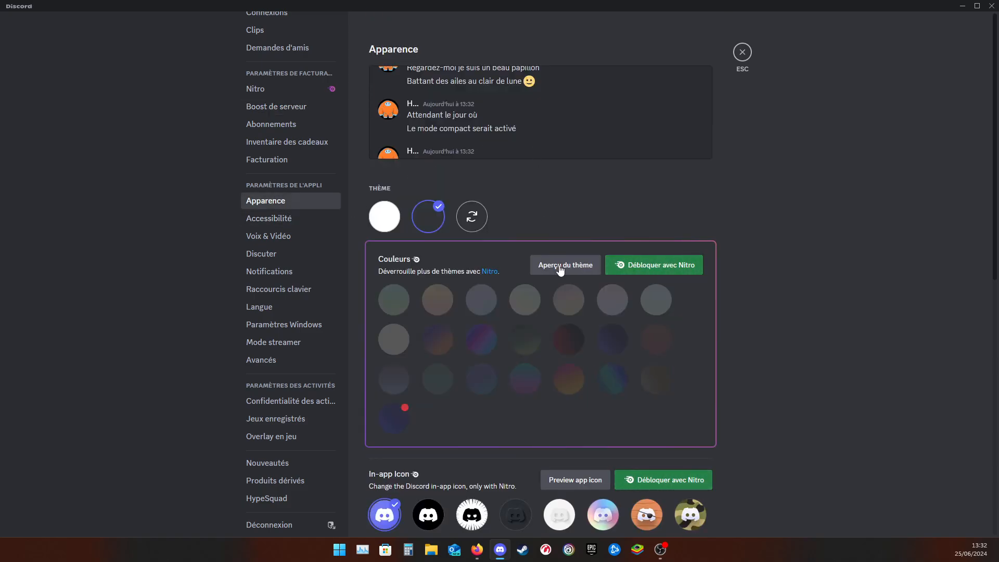
scroll(709, 286, down, 7)
scroll(749, 283, down, 2)
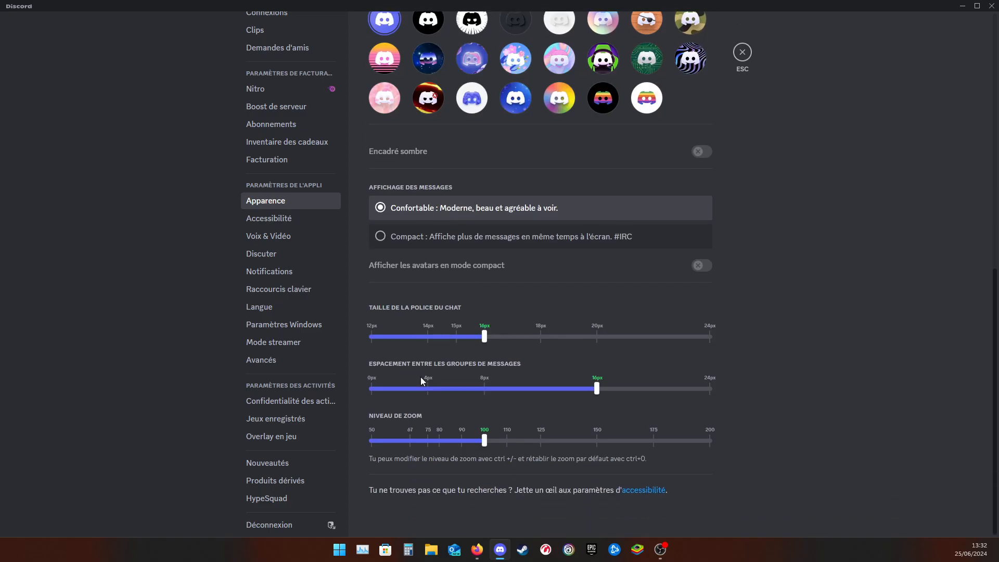
scroll(854, 368, up, 12)
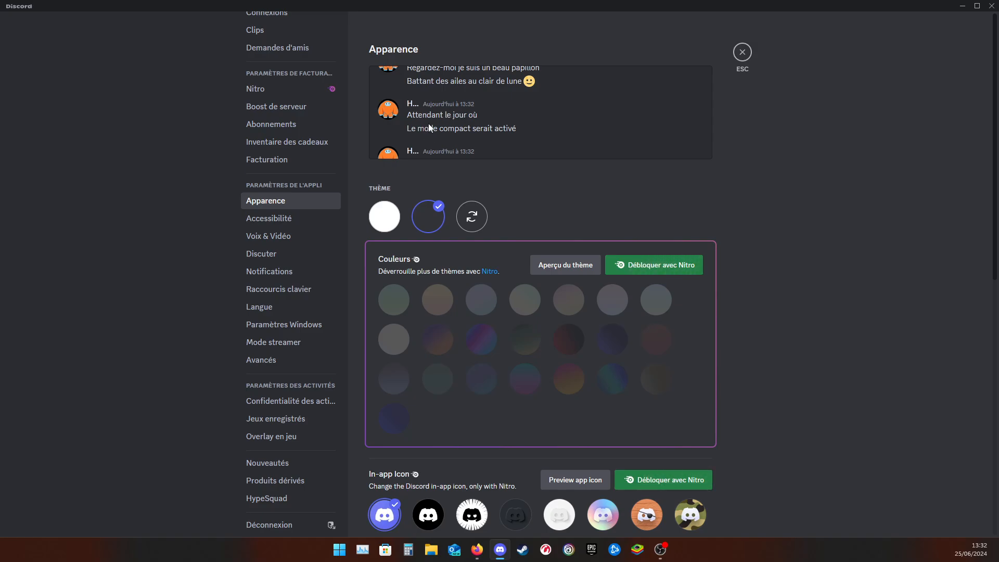
click(287, 218)
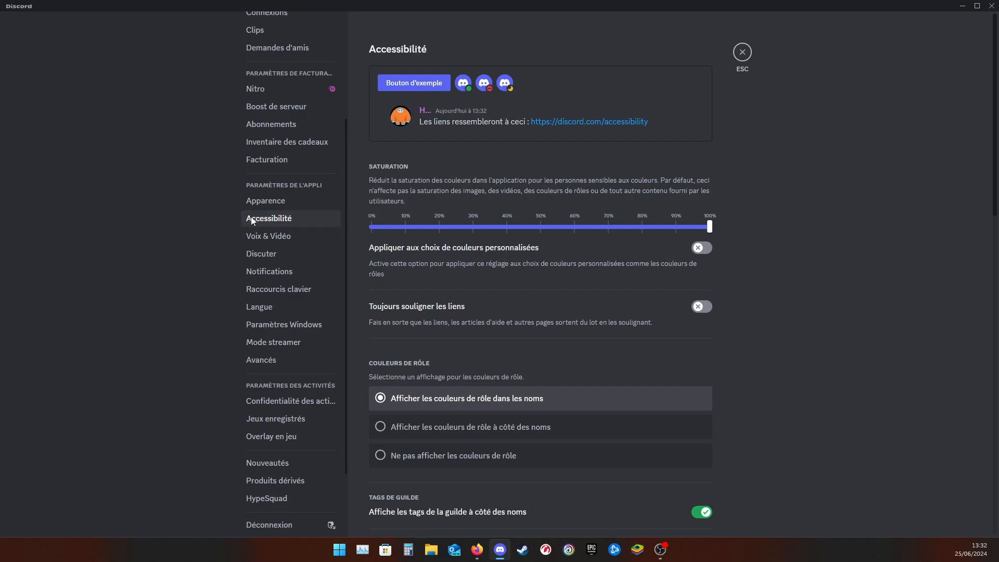
View the input and output device choices under Voix & Vidéo, keeping Default as the output device.
click(276, 236)
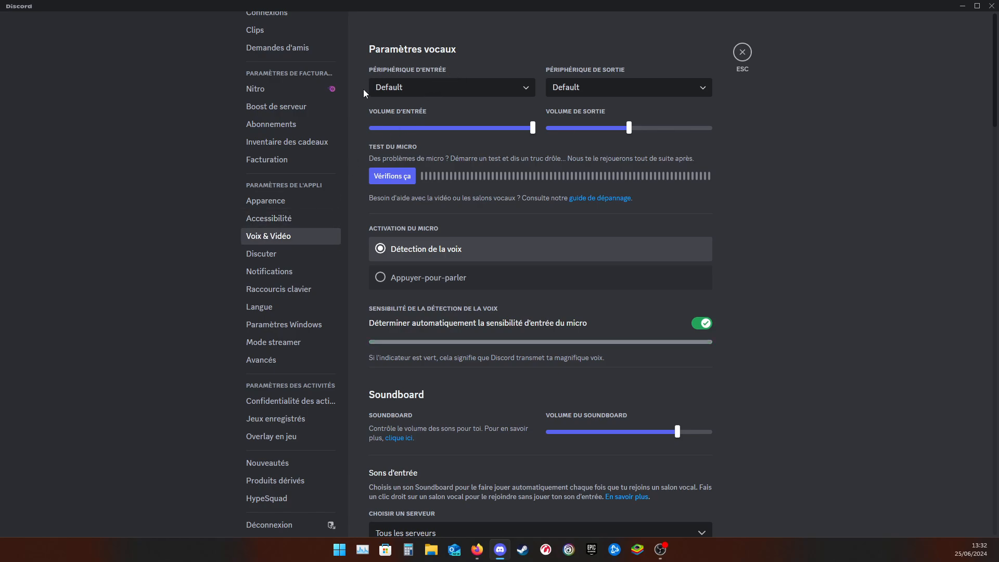
click(415, 92)
click(414, 100)
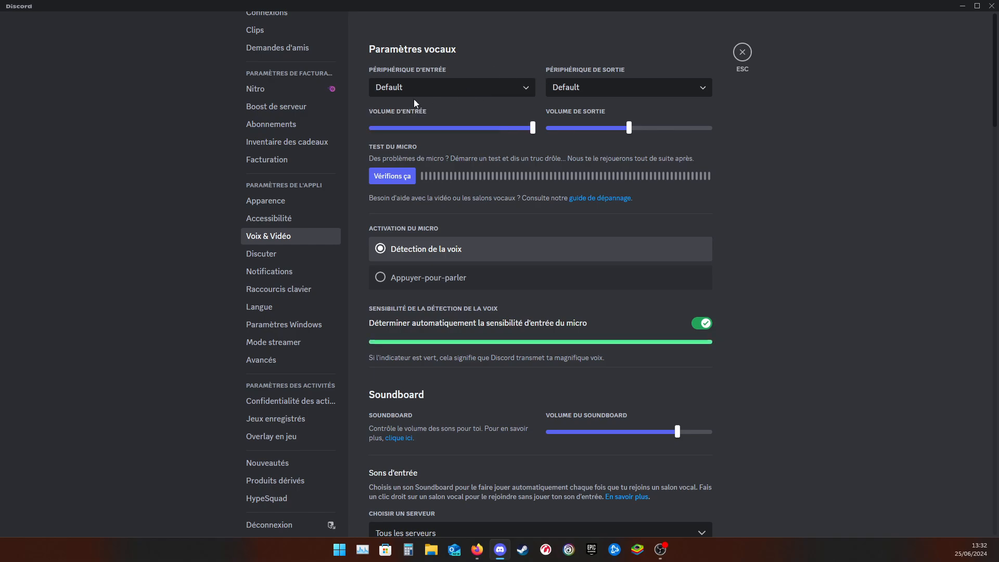
click(642, 91)
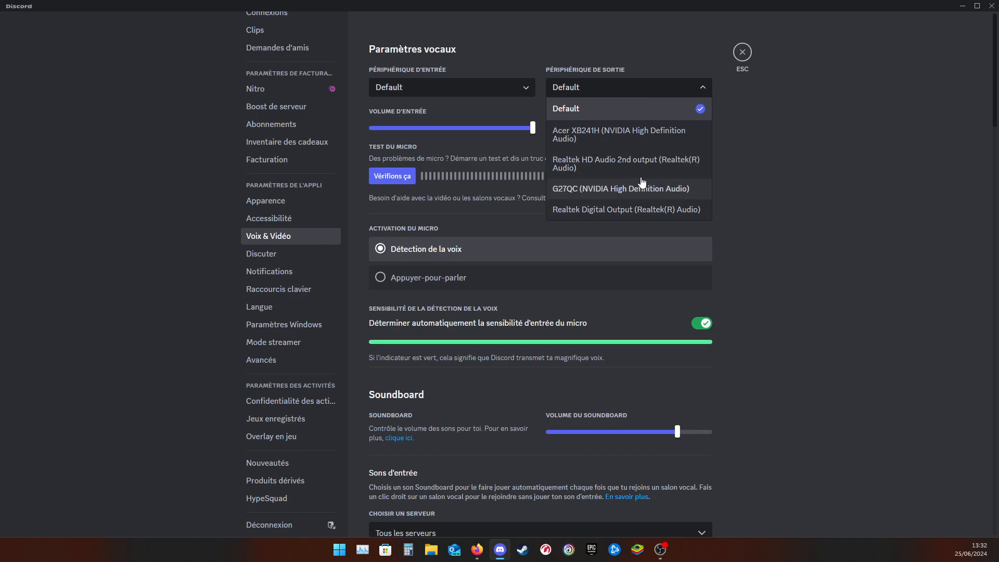
click(648, 104)
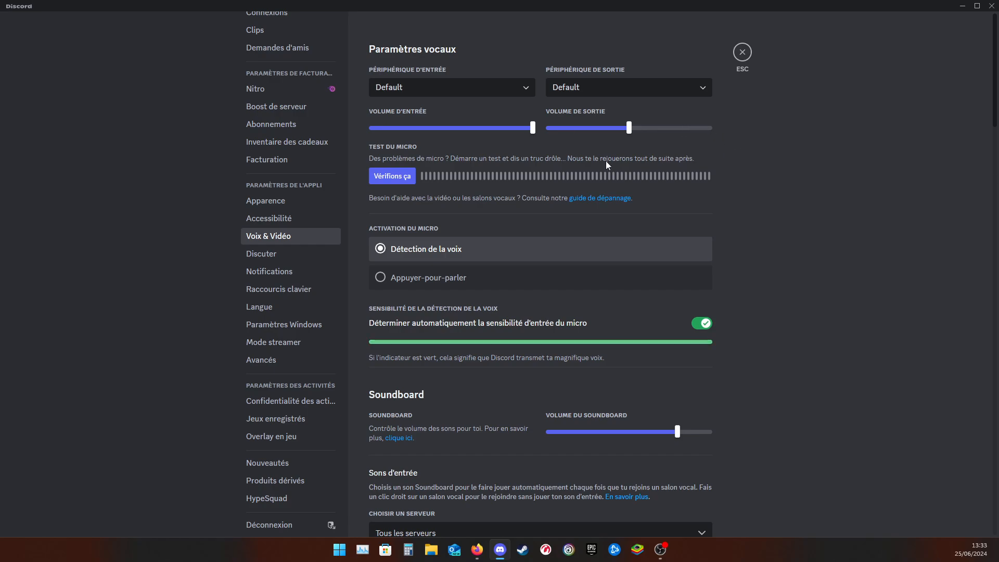
Review the microphone activation, Soundboard and Sons d'entrée options, including the server choices for entrance sounds.
scroll(728, 209, down, 3)
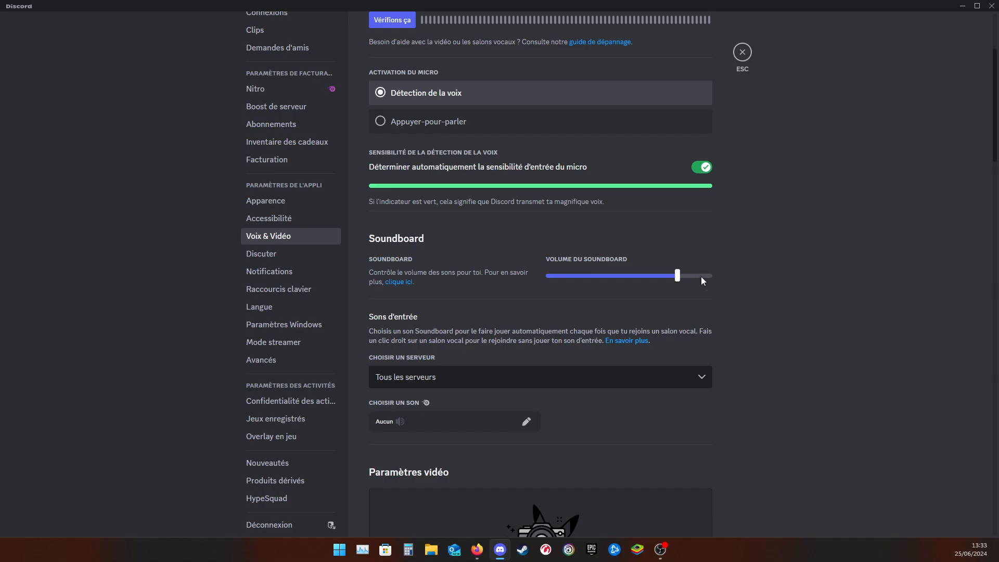
scroll(811, 229, down, 2)
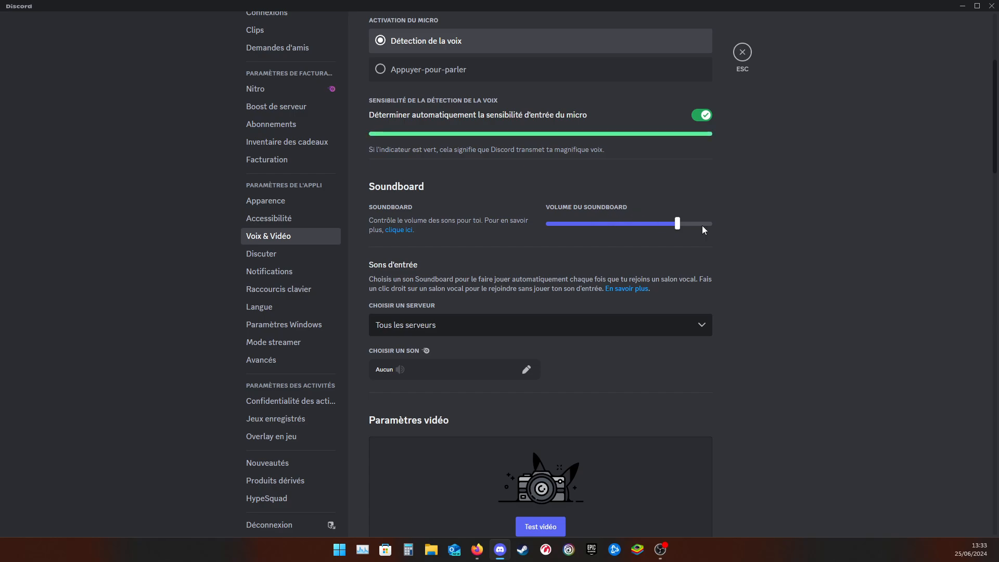
scroll(761, 260, down, 3)
scroll(760, 259, down, 2)
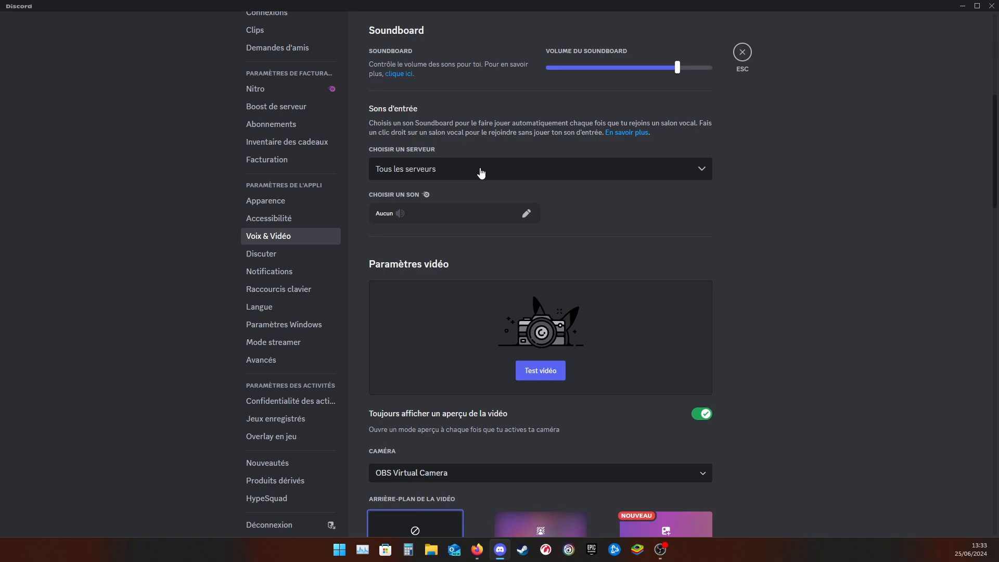
scroll(692, 196, down, 1)
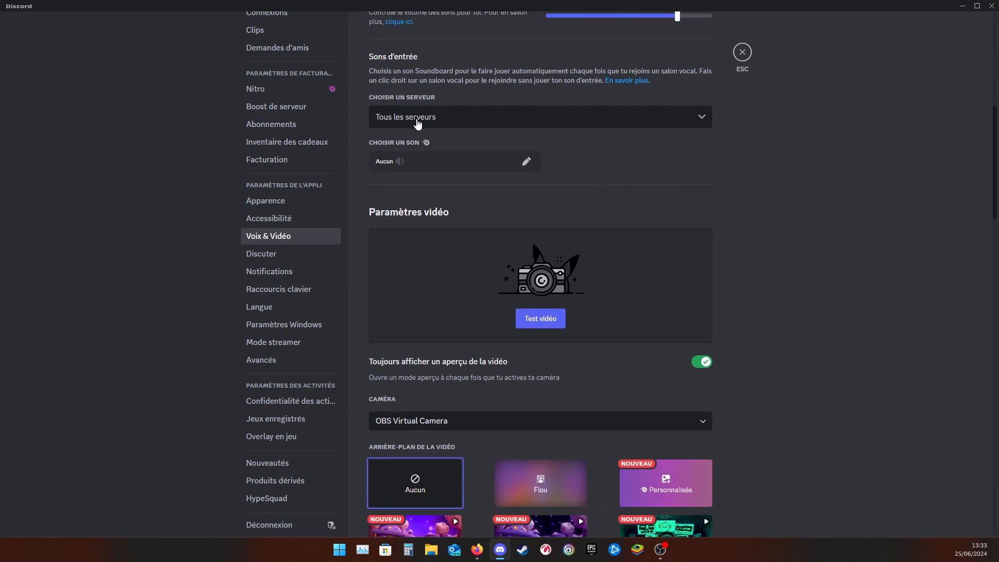
click(421, 120)
click(676, 141)
Look over the Paramètres vidéo options for the video test, preview, camera and video background.
scroll(765, 195, down, 2)
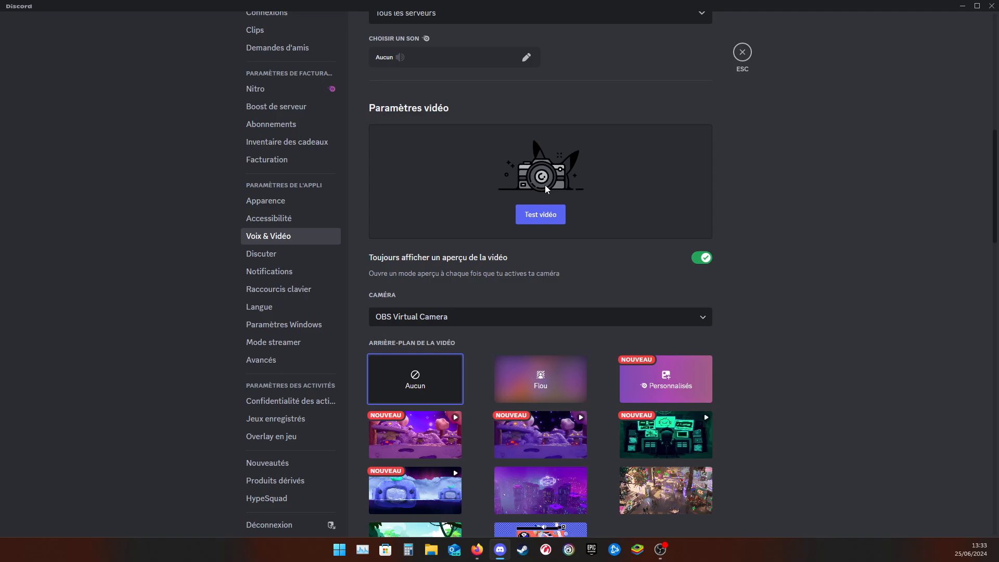
scroll(777, 167, down, 3)
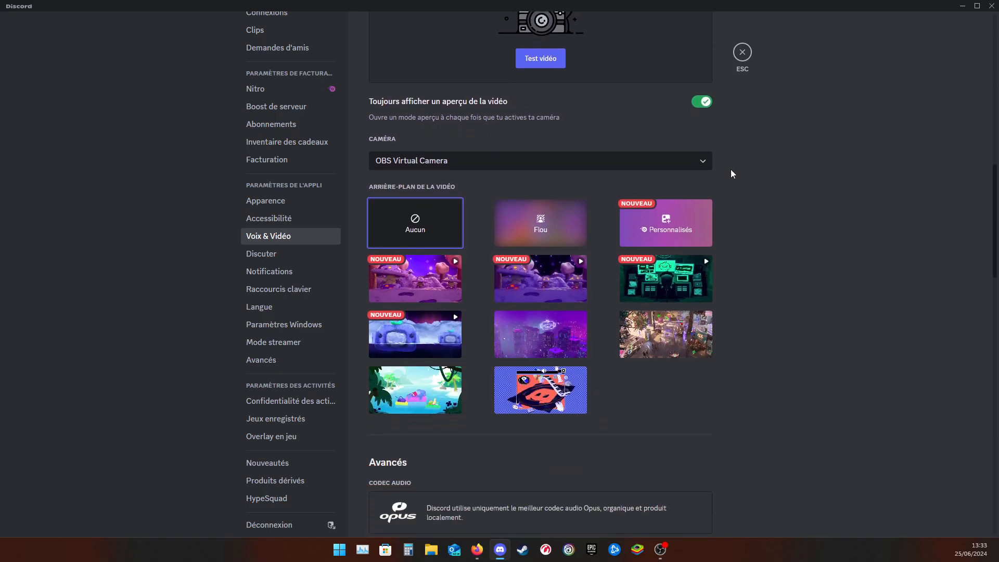
scroll(469, 177, down, 2)
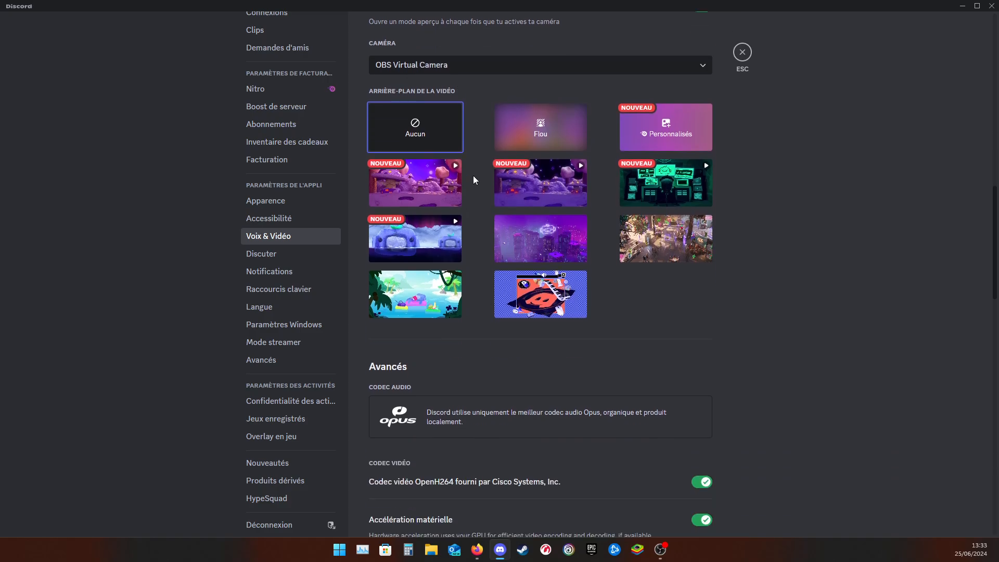
Read through the advanced Voix & Vidéo options, from codecs and noise suppression to attenuation, screen sharing and debugging.
scroll(559, 239, down, 6)
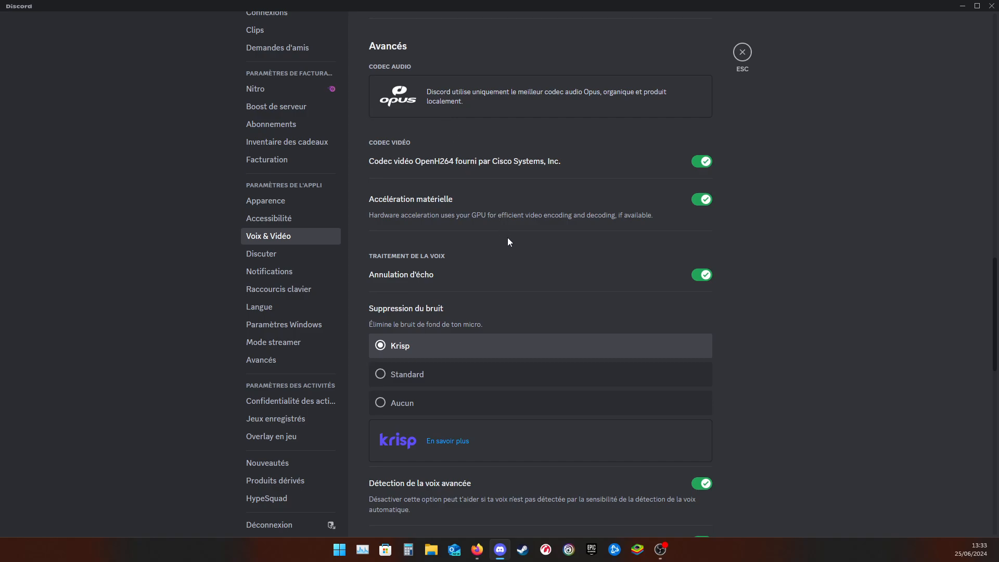
scroll(529, 285, down, 3)
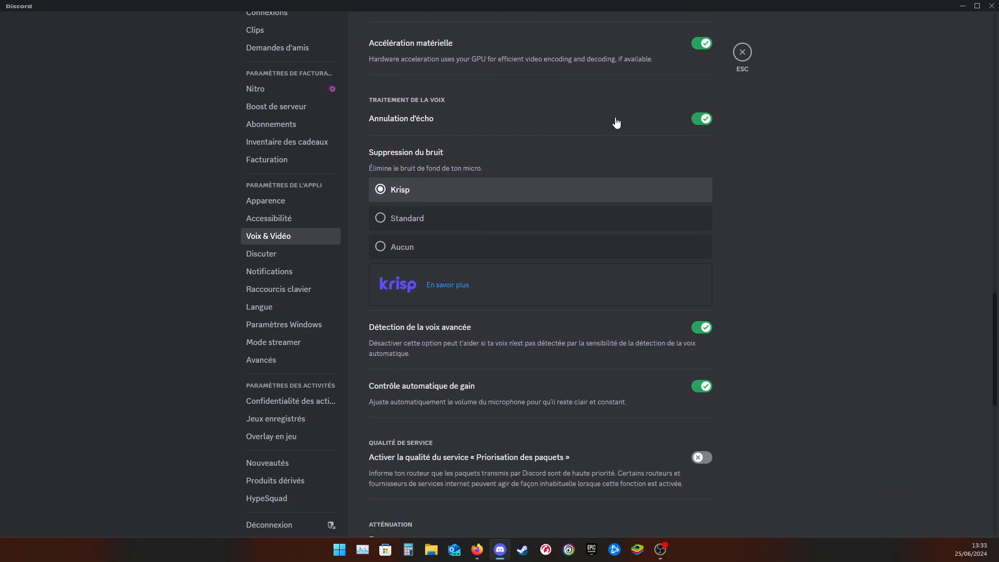
scroll(776, 160, down, 3)
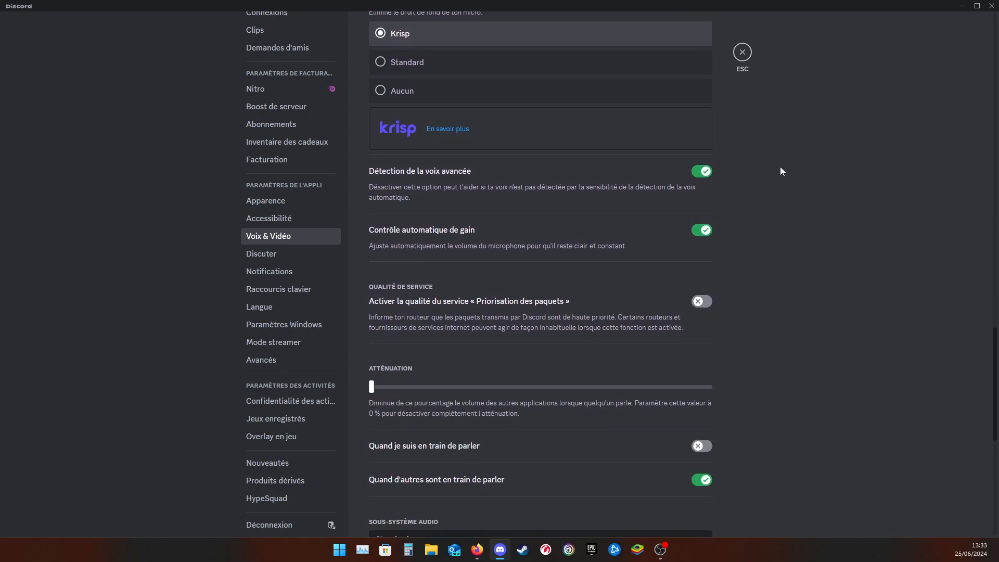
scroll(602, 125, down, 3)
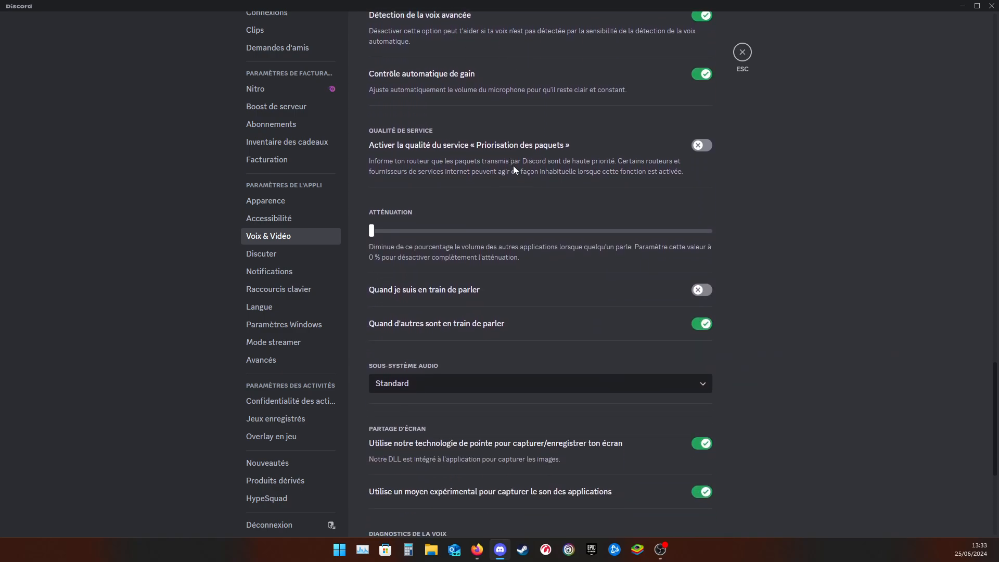
scroll(567, 192, down, 2)
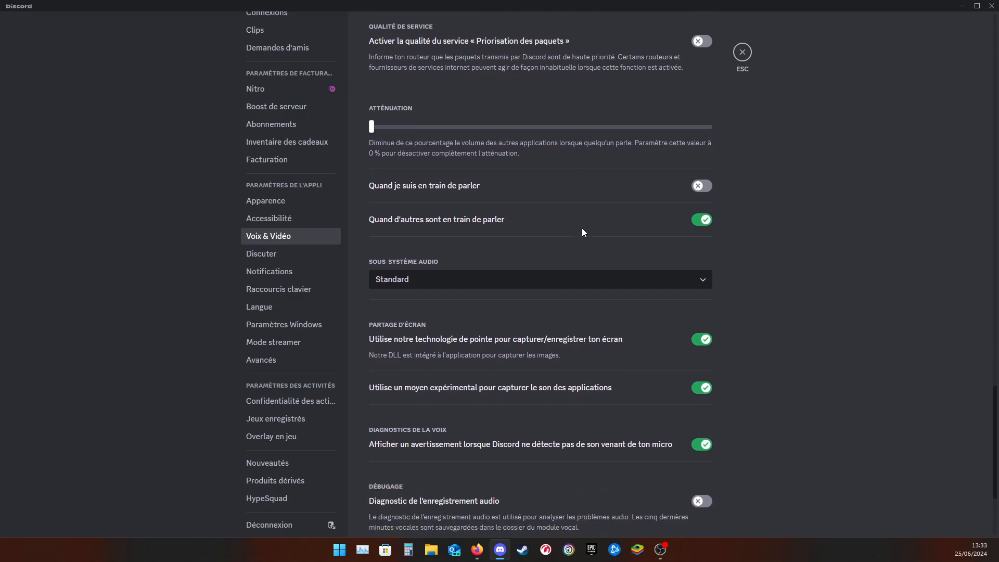
scroll(582, 229, down, 3)
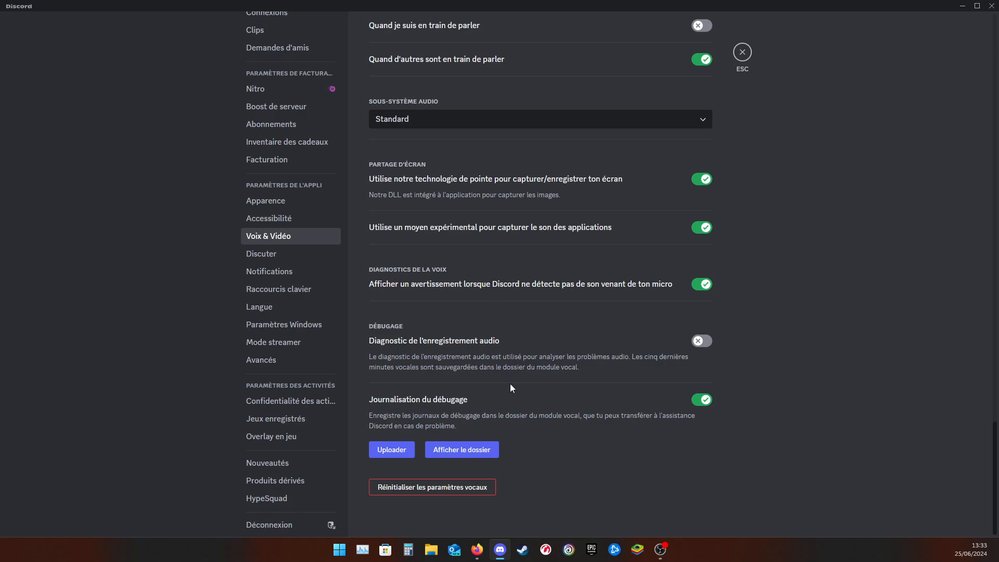
Go through the Discuter settings for images, link previews, emojis, stickers, text box, threads and spoilers.
click(261, 255)
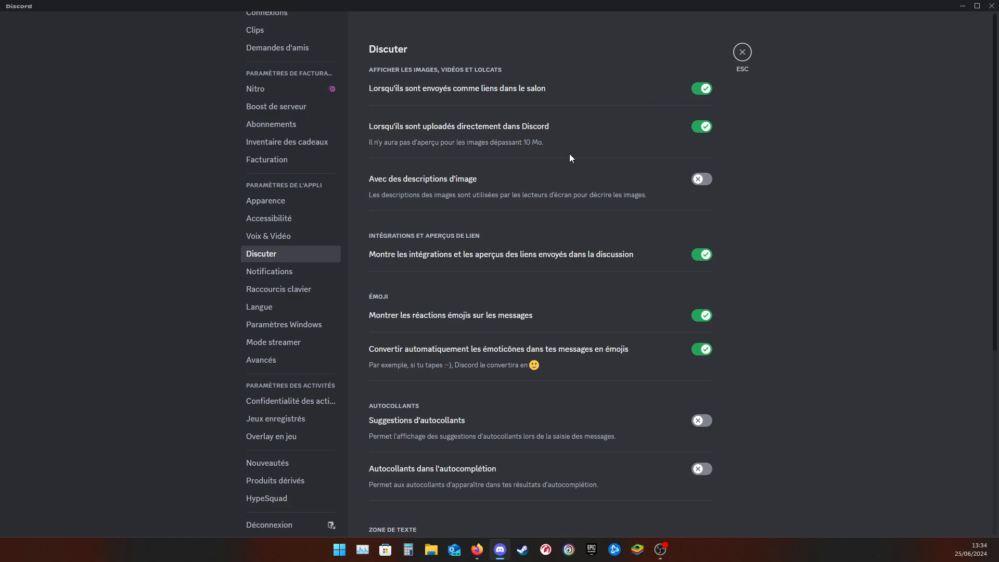
scroll(571, 133, down, 4)
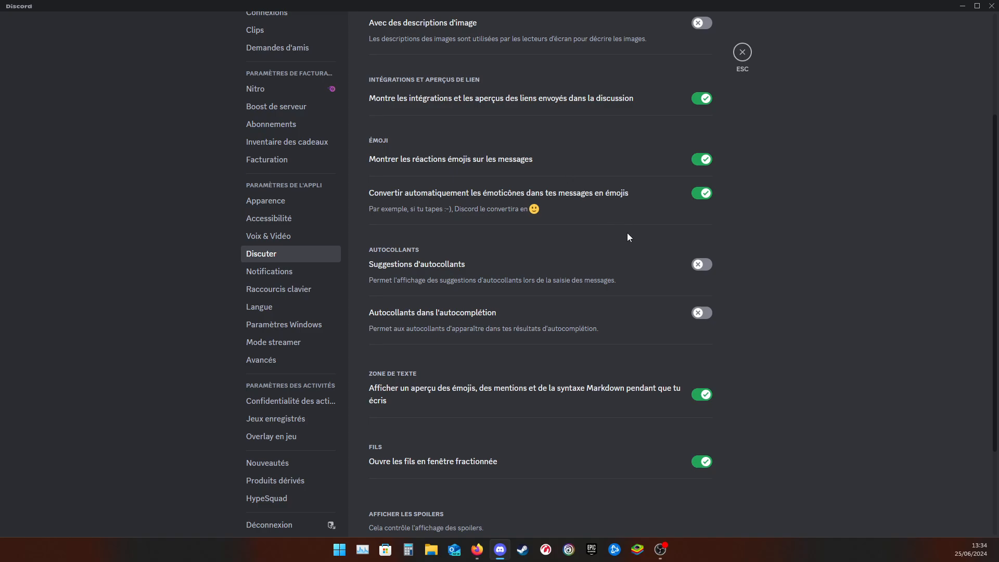
scroll(572, 188, down, 1)
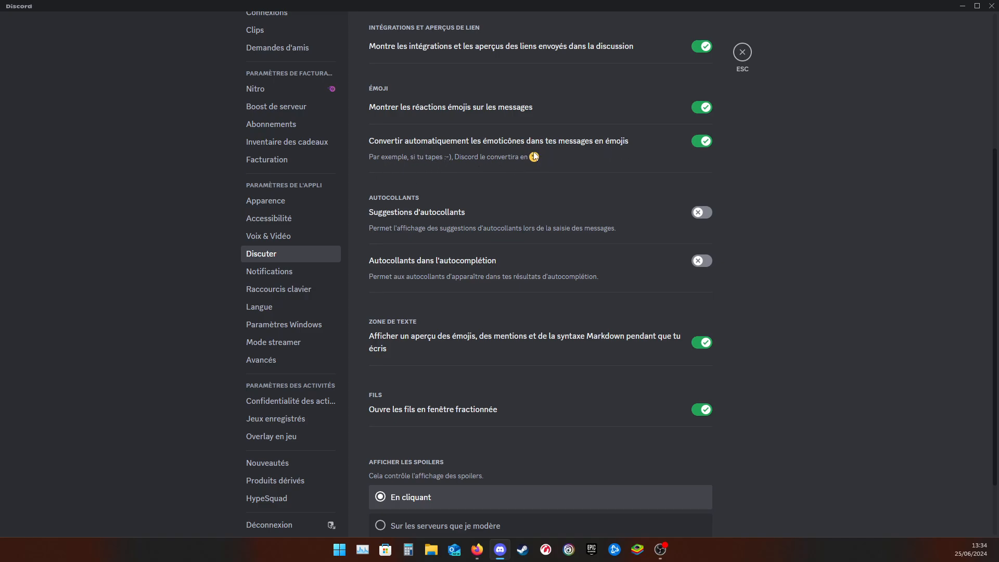
scroll(632, 168, down, 1)
scroll(632, 168, down, 1)
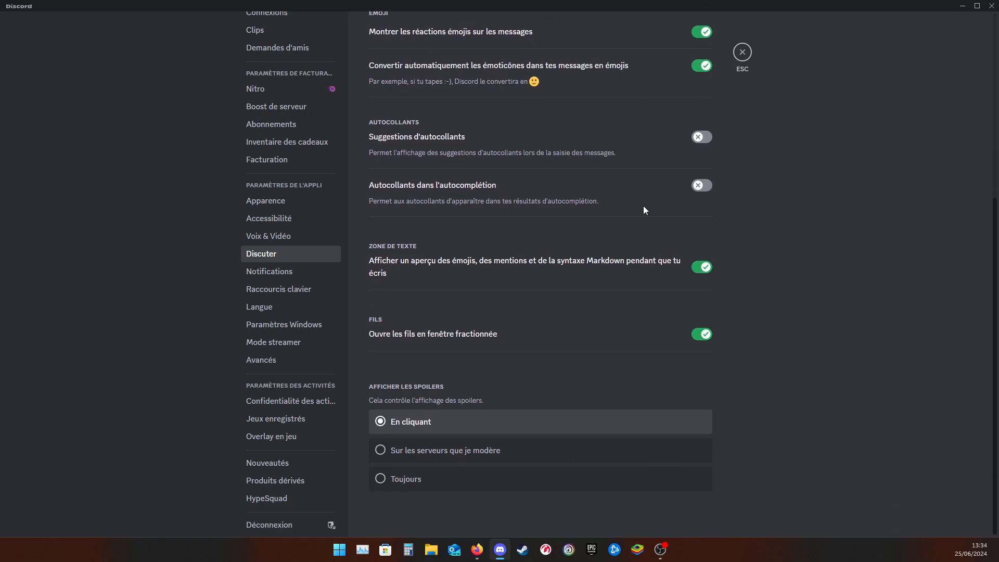
View the Notifications settings and the inactivity durations available before push notifications are sent, without changing the selected duration.
scroll(223, 226, down, 3)
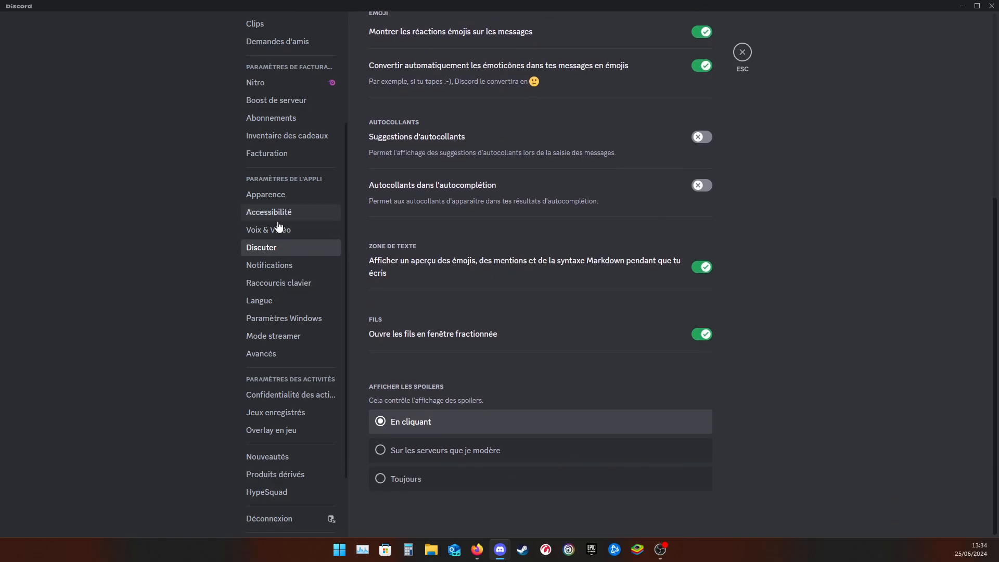
click(327, 178)
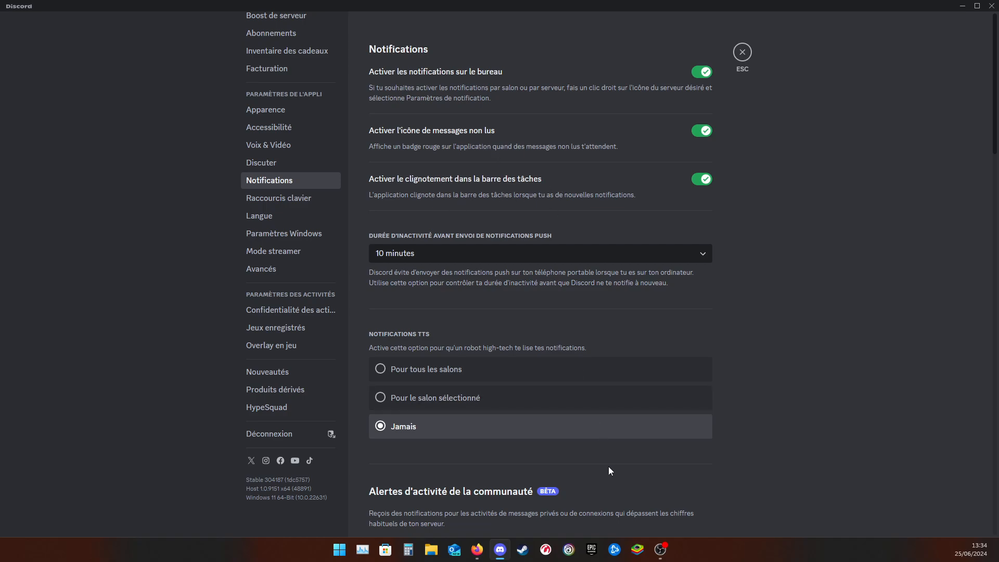
mouse_move(503, 554)
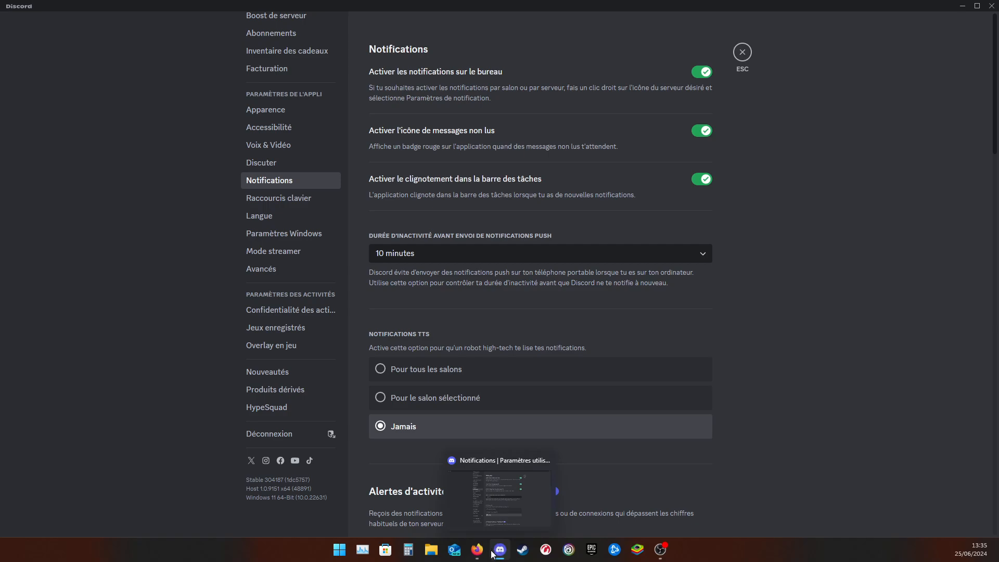
scroll(776, 213, down, 1)
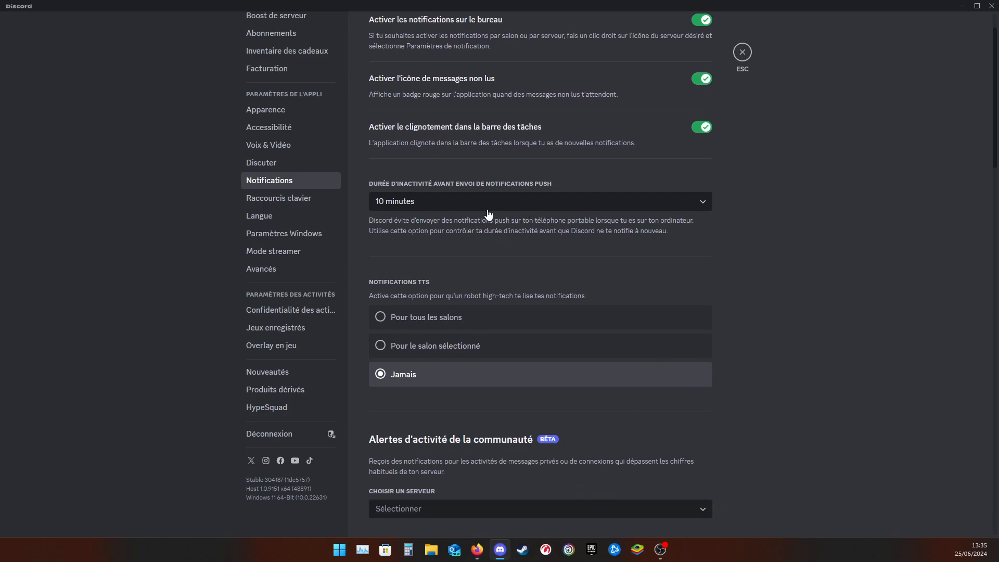
click(423, 210)
scroll(457, 319, down, 2)
scroll(457, 319, up, 2)
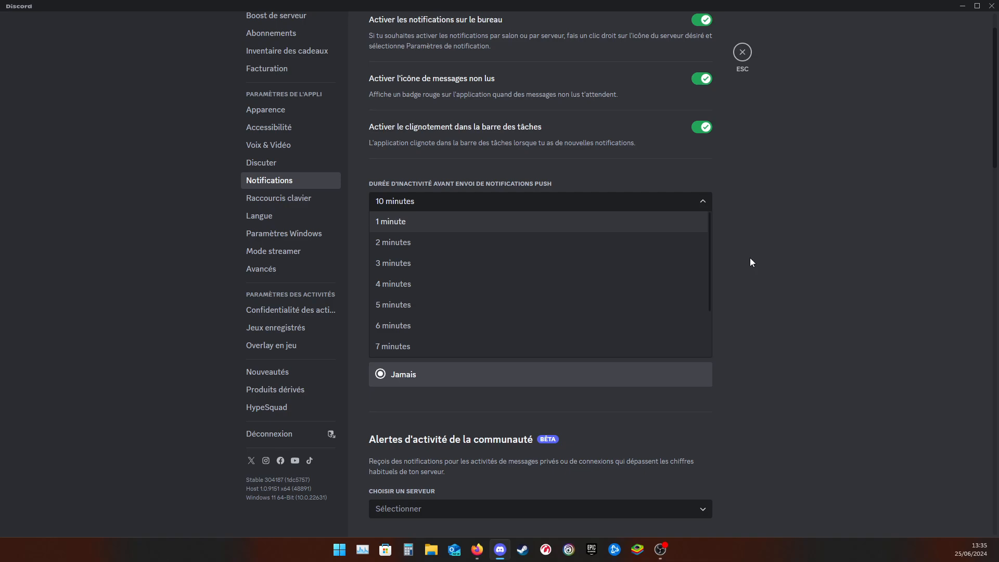
click(751, 259)
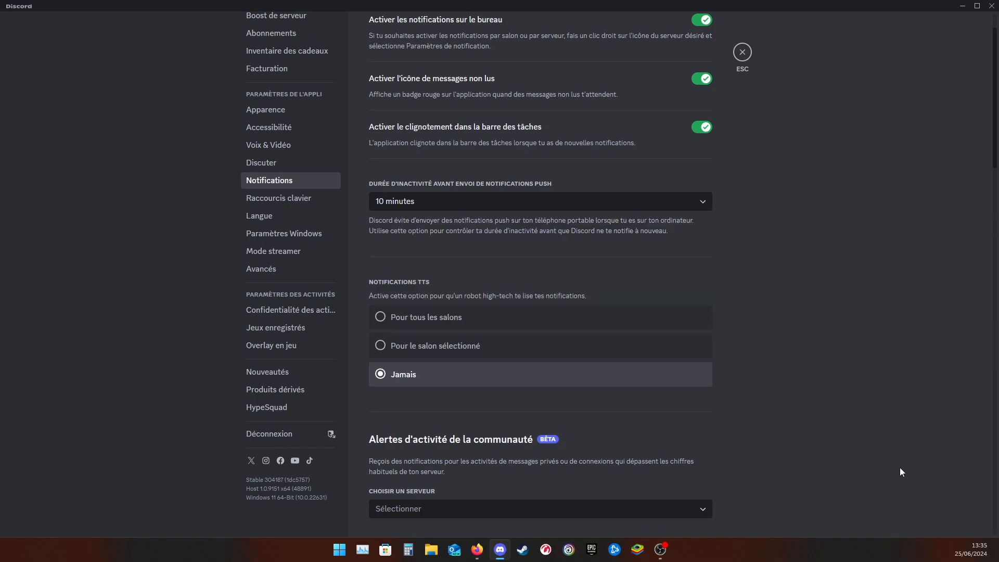
Read through the remaining Notifications settings, from TTS notifications and community activity alerts to individual sounds and email notifications.
scroll(755, 260, down, 5)
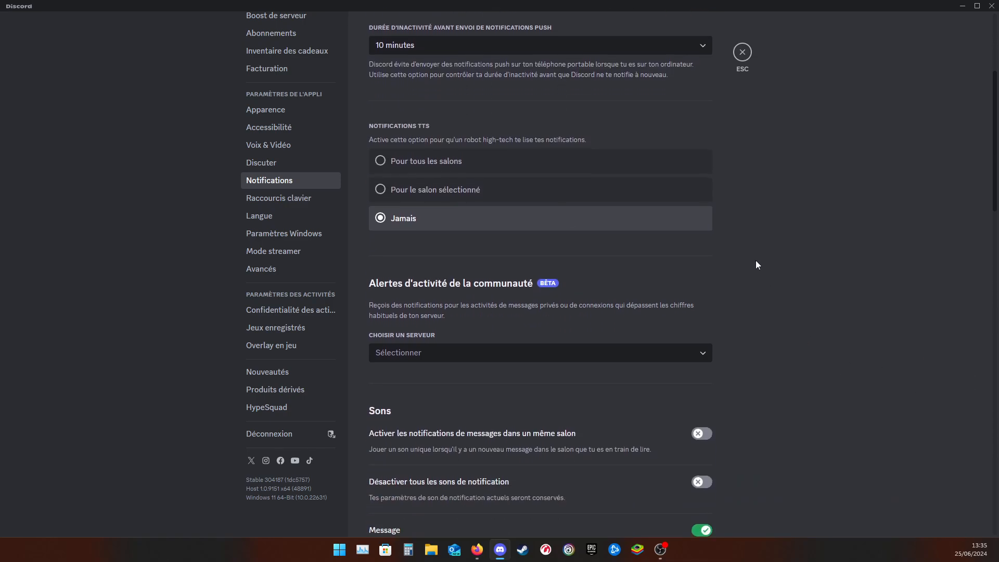
scroll(765, 198, down, 5)
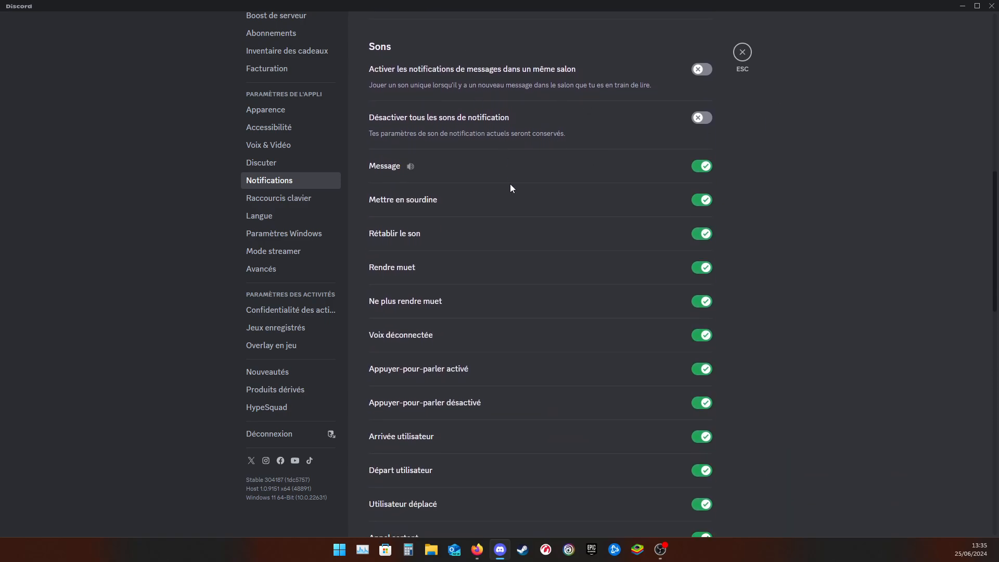
scroll(510, 183, down, 3)
scroll(528, 196, up, 3)
scroll(508, 100, down, 4)
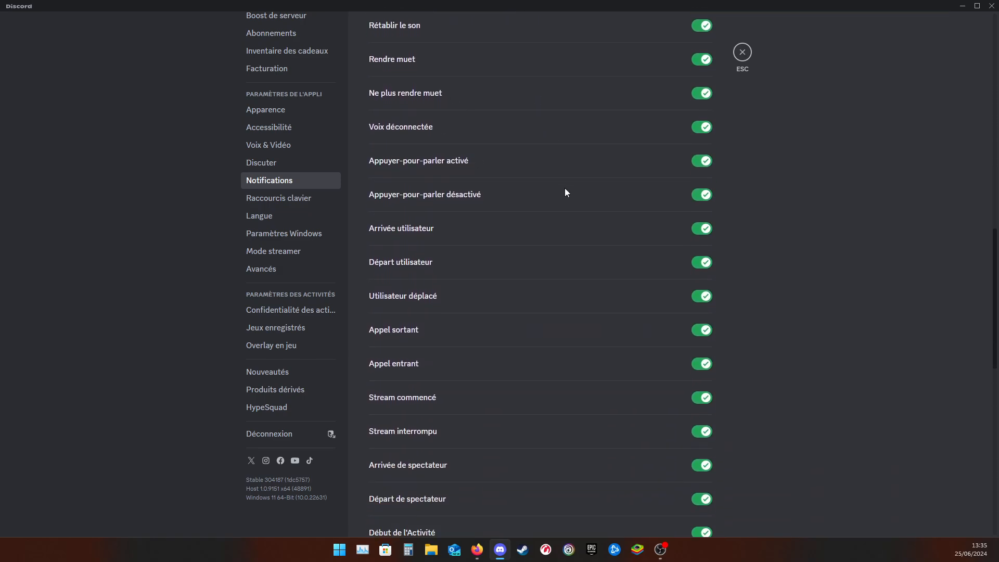
scroll(567, 198, down, 4)
scroll(592, 255, down, 6)
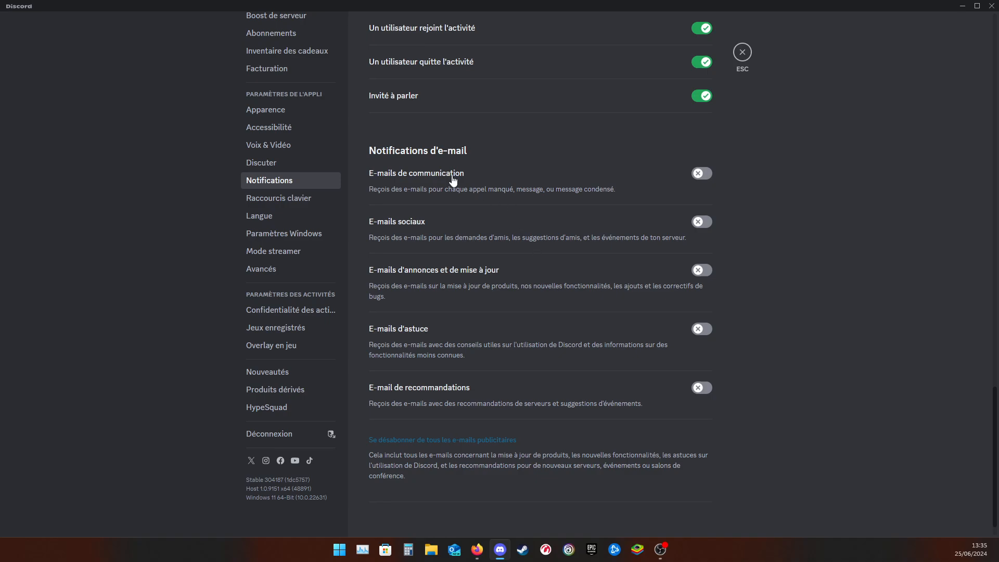
Look over the Raccourcis clavier, Langue, Paramètres Windows, Mode streamer and Avancés settings, and leave the user settings.
click(274, 201)
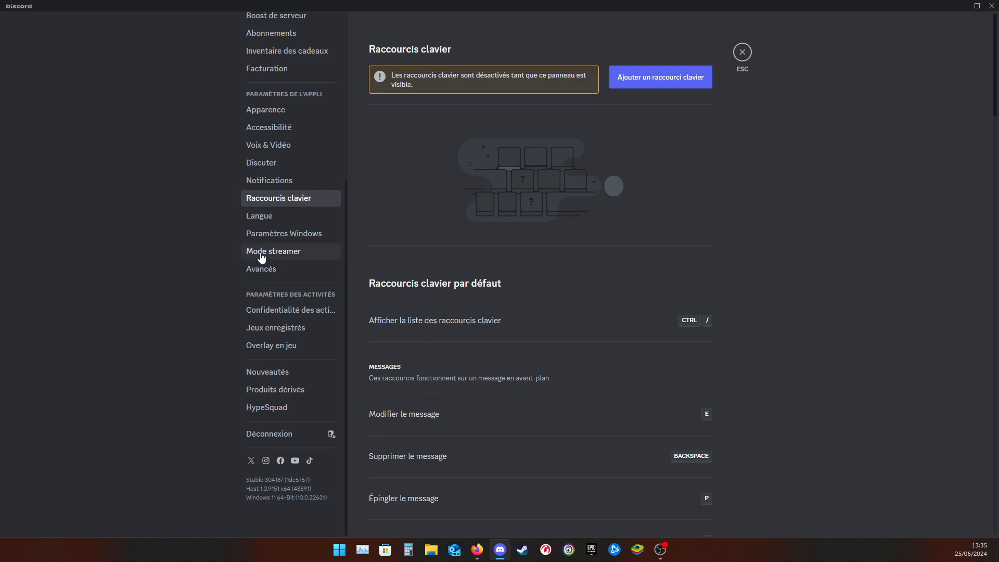
click(271, 216)
click(256, 233)
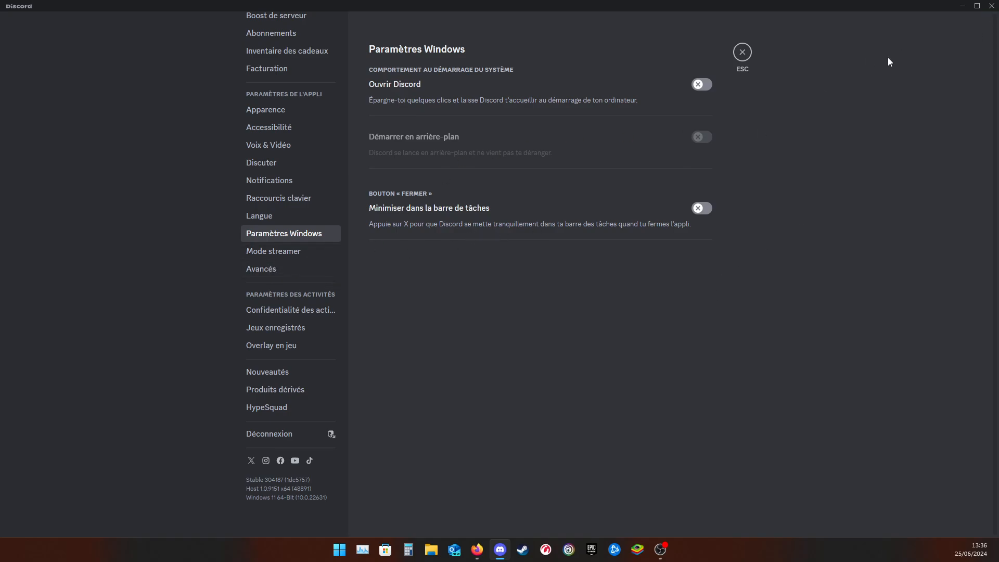
click(279, 258)
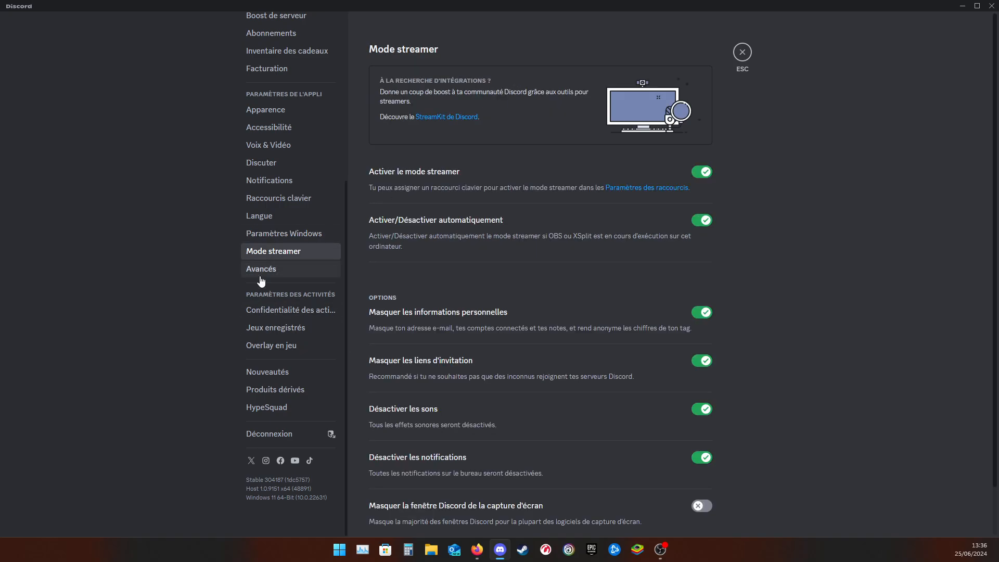
click(264, 269)
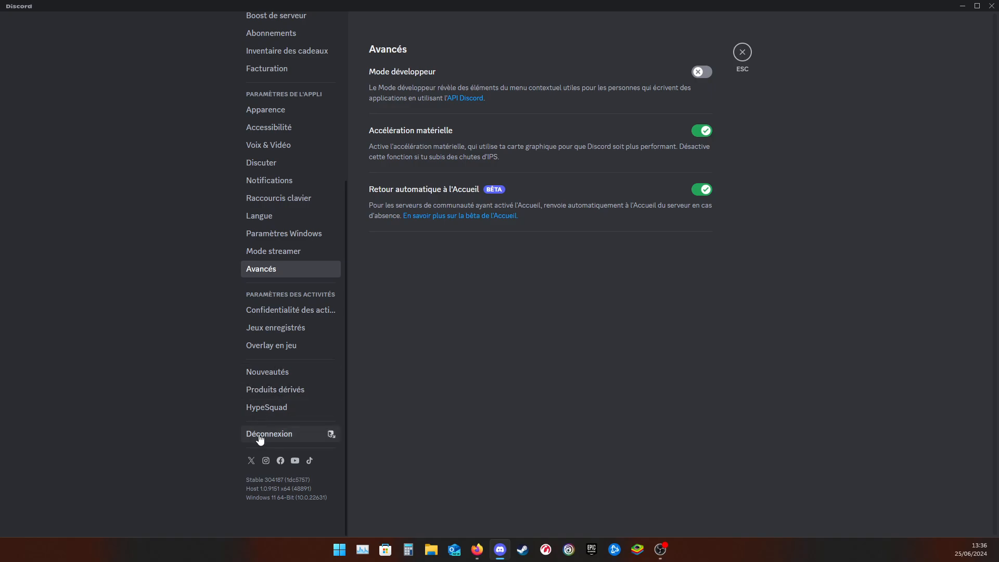
scroll(281, 261, up, 5)
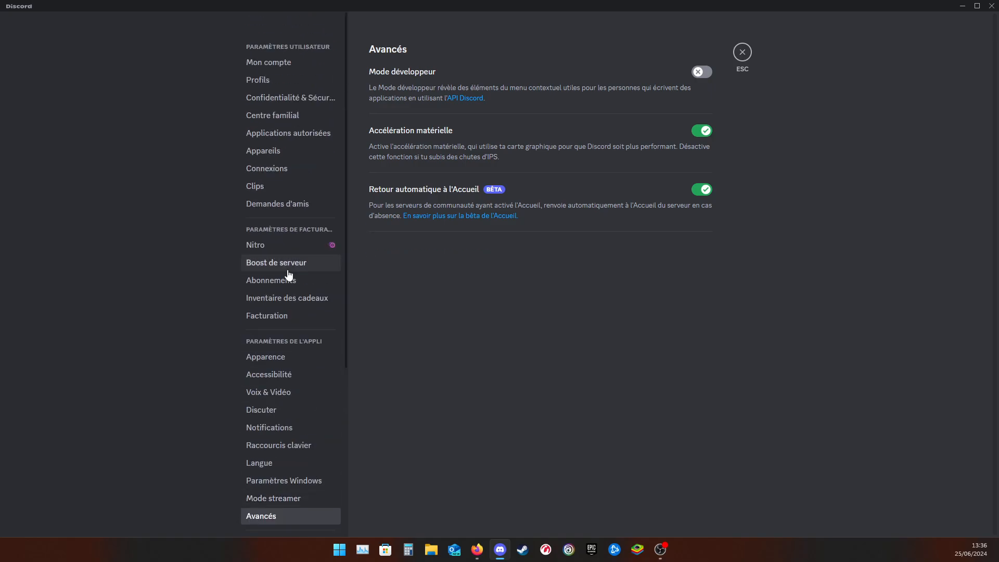
click(743, 54)
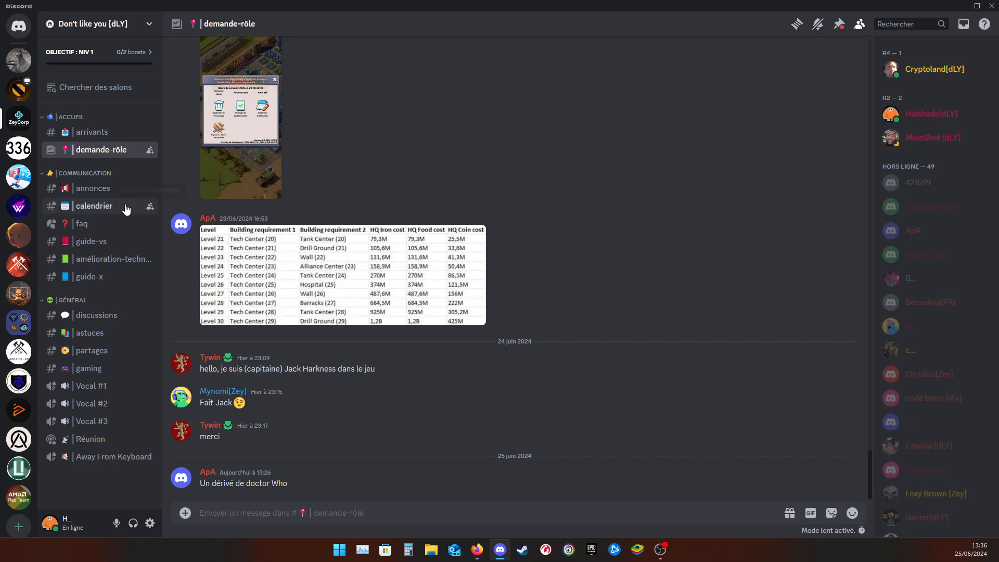
View the discussions channel, and browse the Les Mercenaires de Kaamelott server's channel list, ending in its migration channel.
click(104, 318)
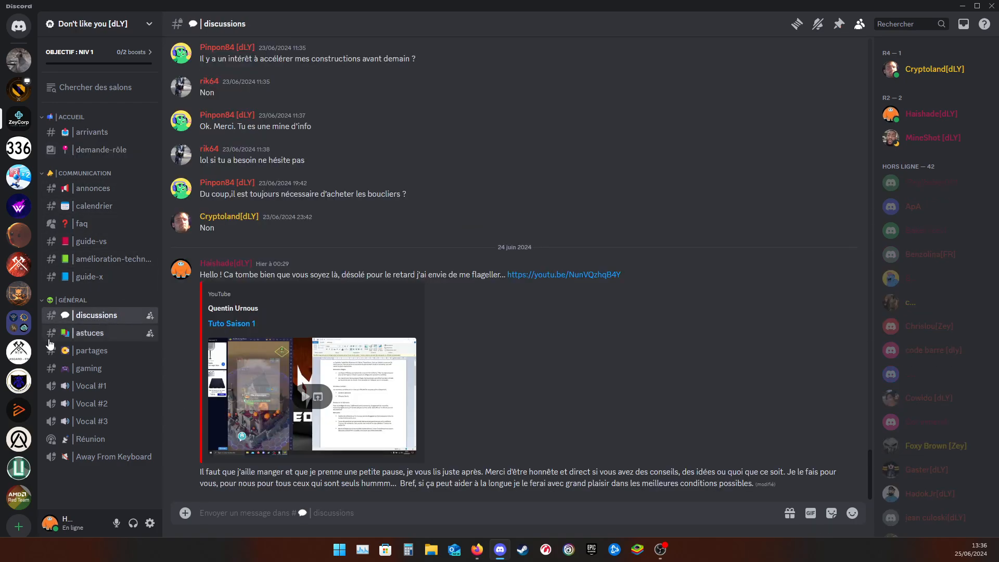
click(19, 382)
scroll(101, 232, down, 4)
scroll(112, 250, down, 7)
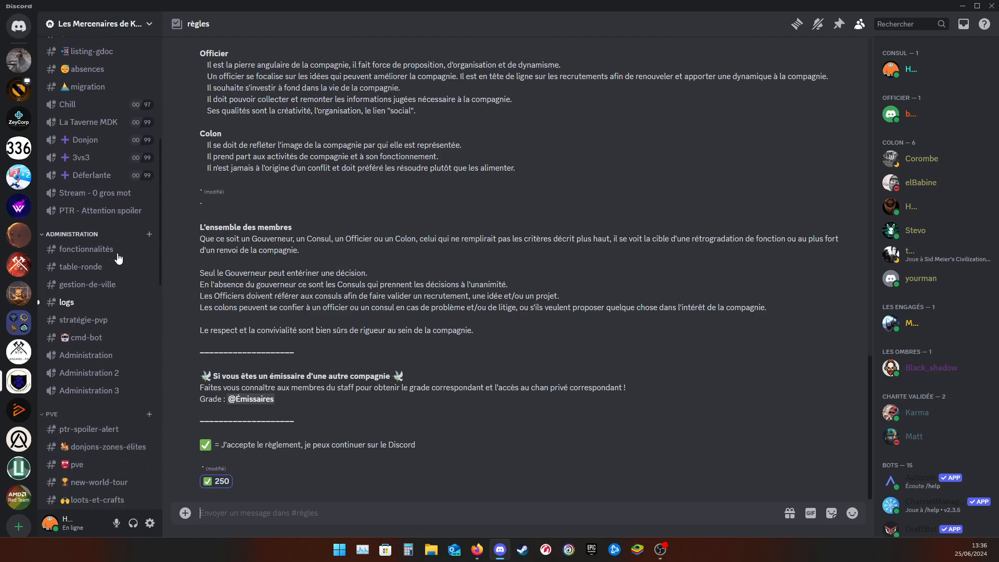
scroll(120, 308, down, 7)
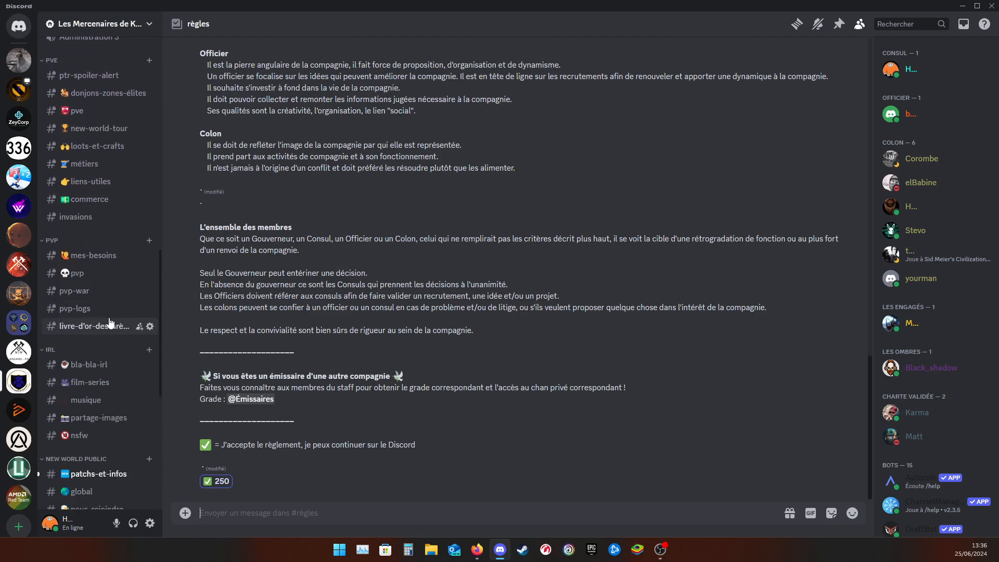
scroll(116, 368, up, 15)
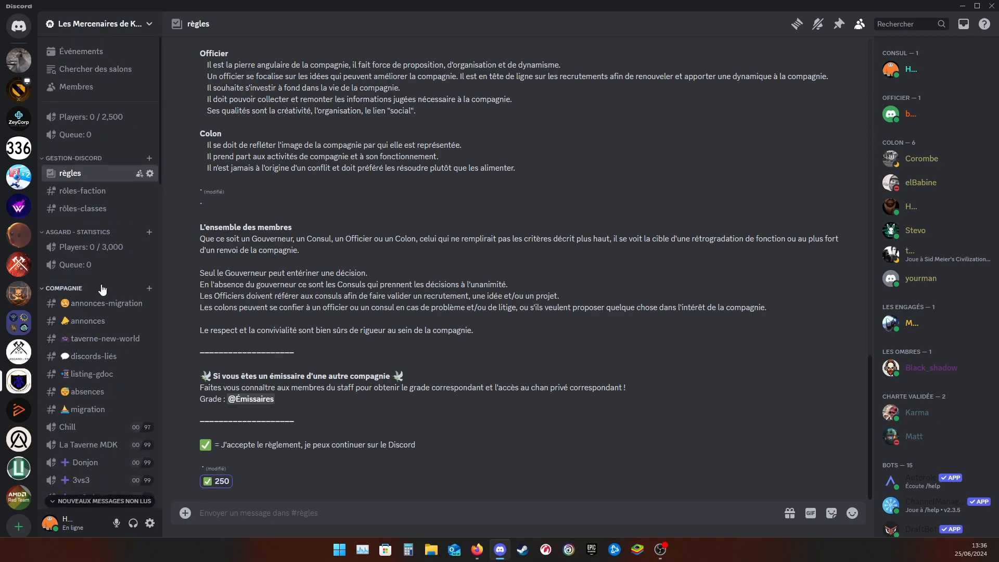
scroll(88, 229, down, 2)
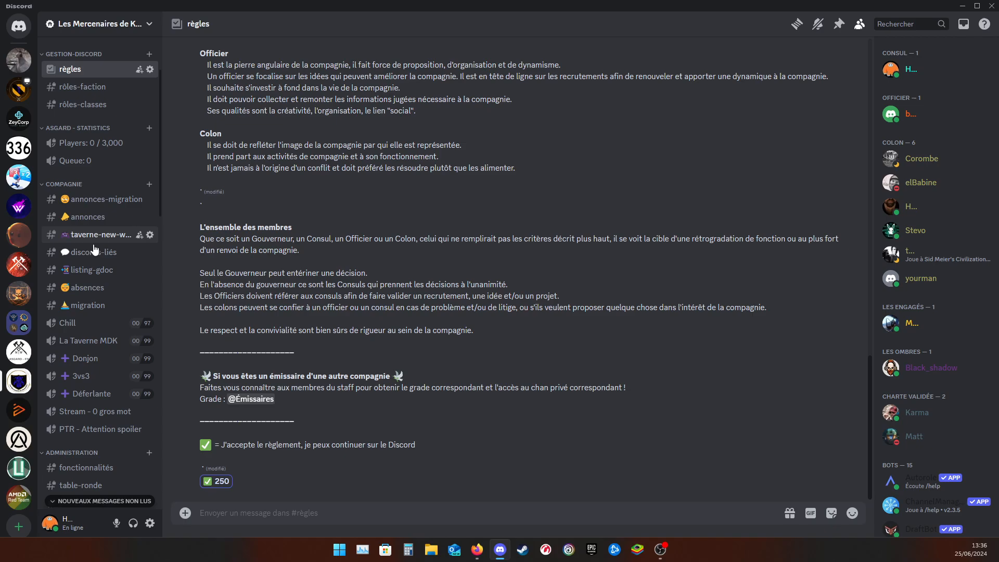
scroll(97, 322, down, 1)
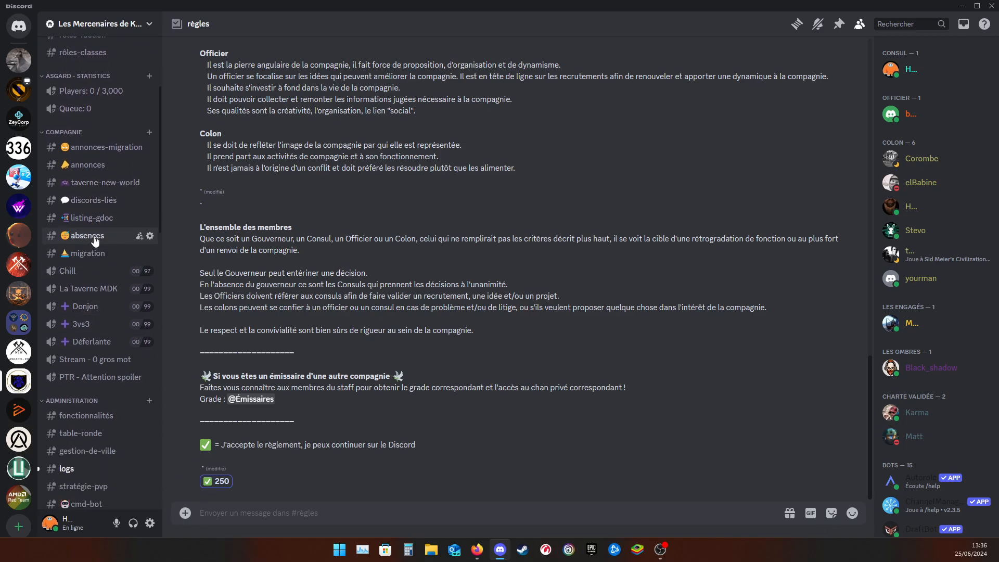
click(89, 237)
click(90, 253)
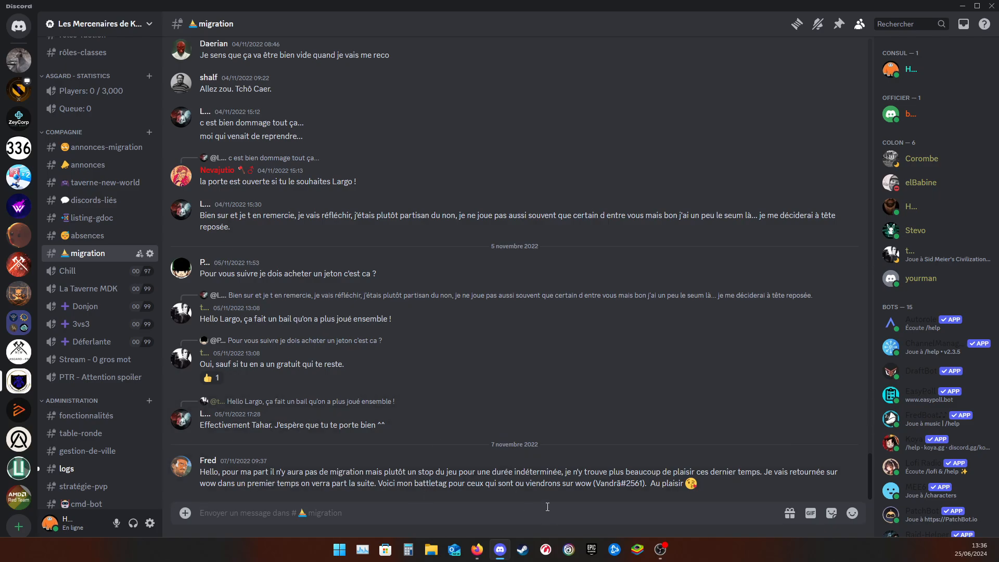
Enter the sample text "h,reph,epoh," in the migration channel's message box and erase it without sending.
text(h,reph,epoh)
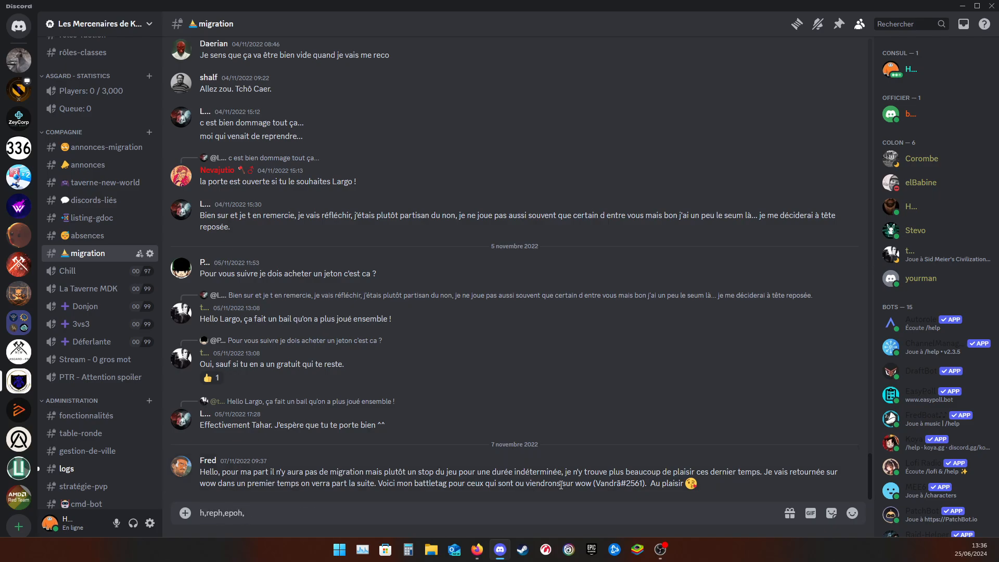
key(ctrl+a)
key(BackSpace)
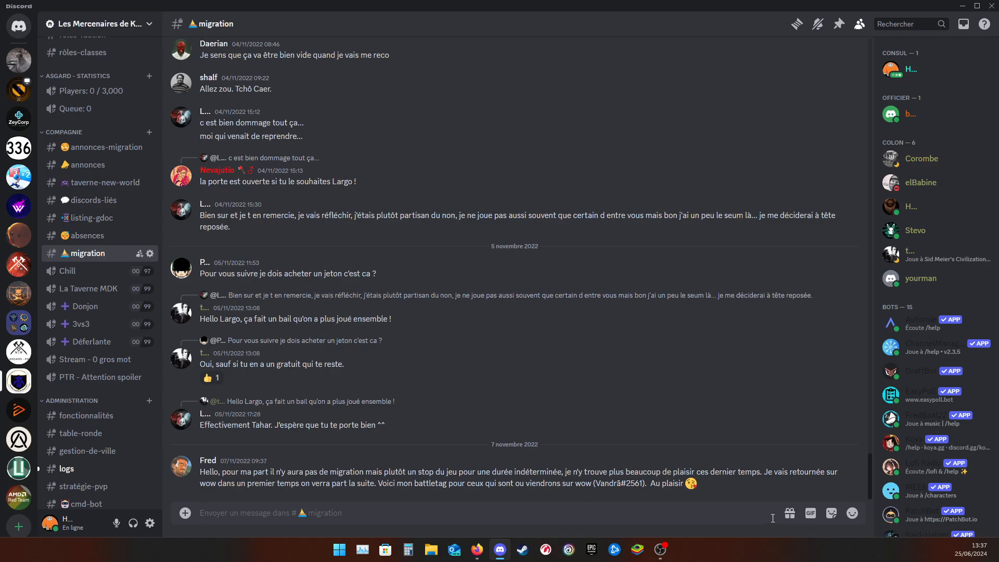
Look at the GIF categories and the sticker collections available for messages in the migration channel, without choosing any.
click(810, 513)
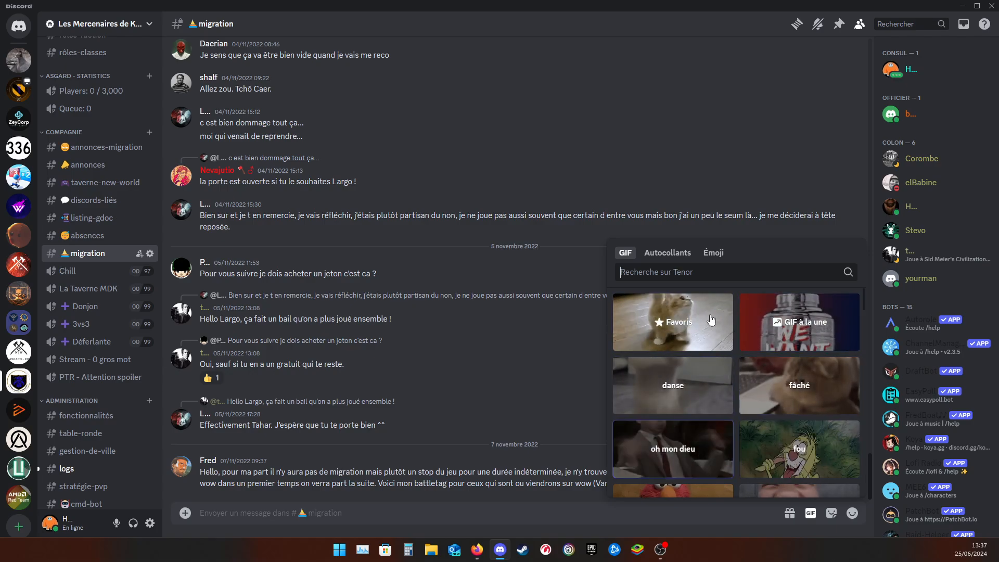
click(760, 532)
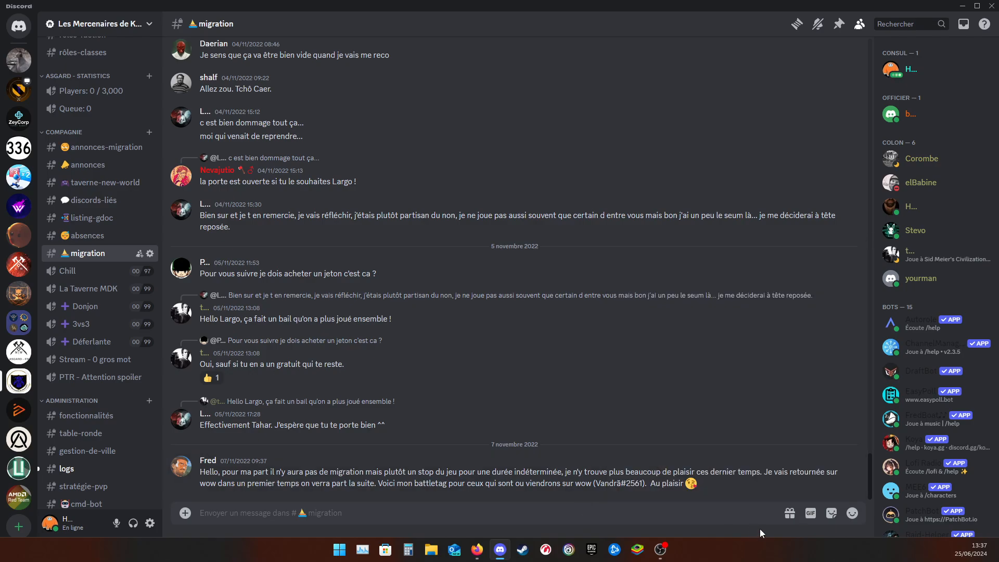
click(831, 515)
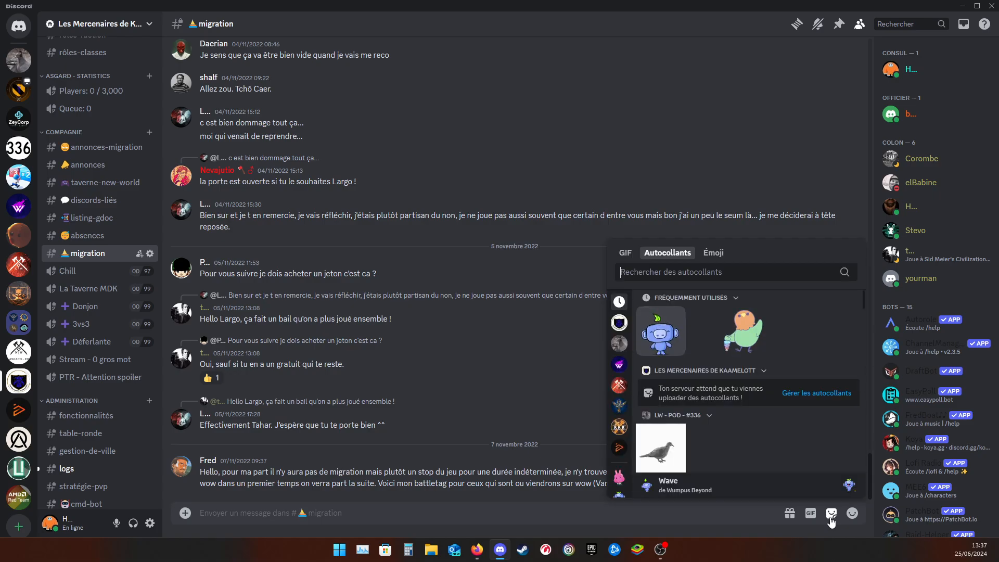
scroll(739, 395, down, 5)
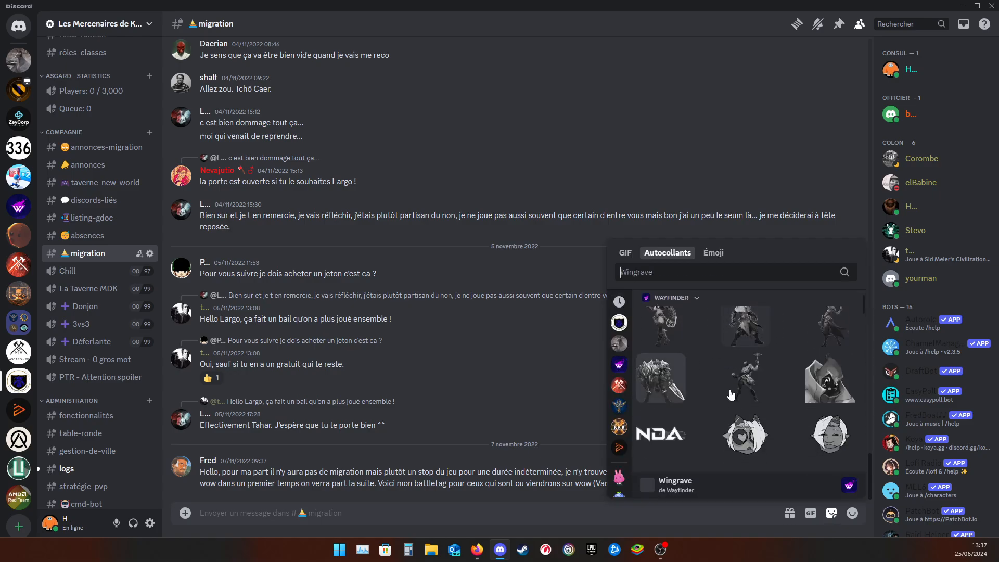
scroll(739, 396, up, 5)
click(585, 499)
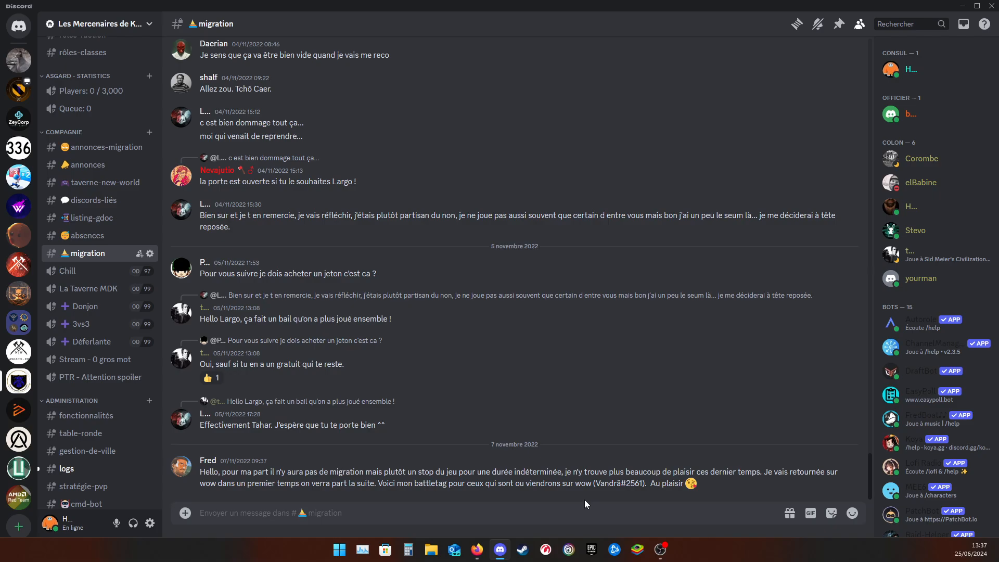
View the available emojis and the extra message options such as file upload, thread and poll, without using any.
click(850, 519)
scroll(797, 372, down, 2)
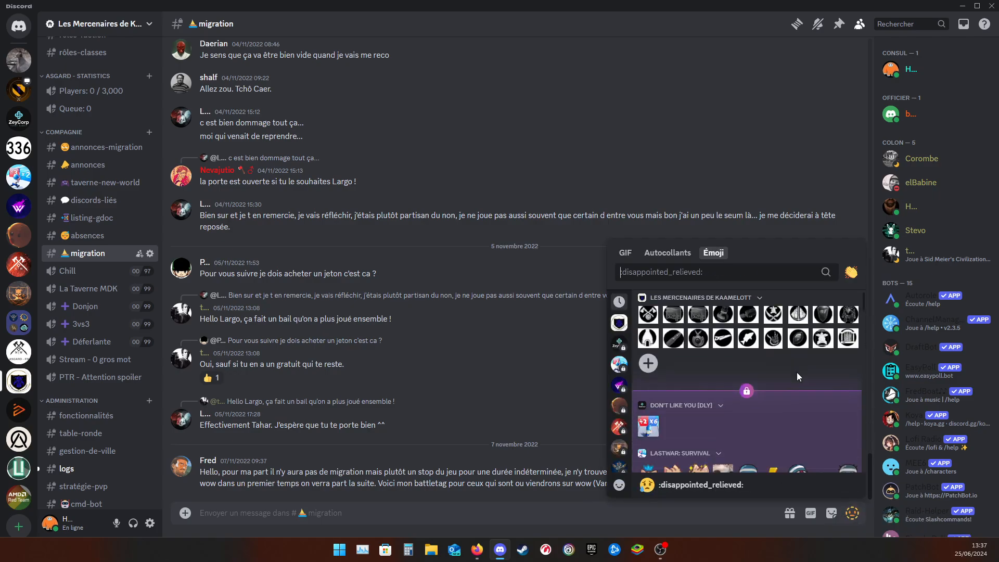
scroll(797, 373, down, 10)
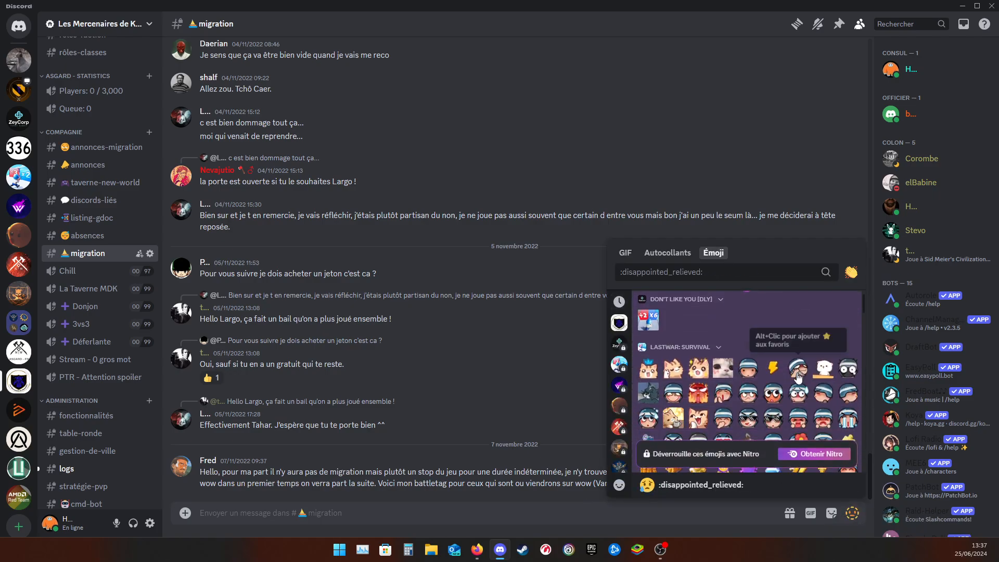
click(439, 492)
click(185, 513)
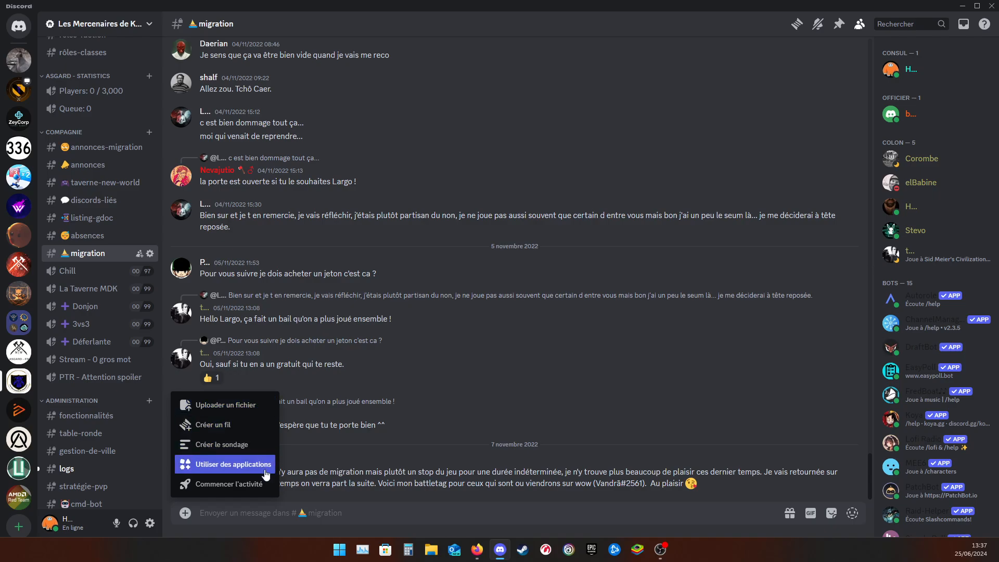
click(344, 481)
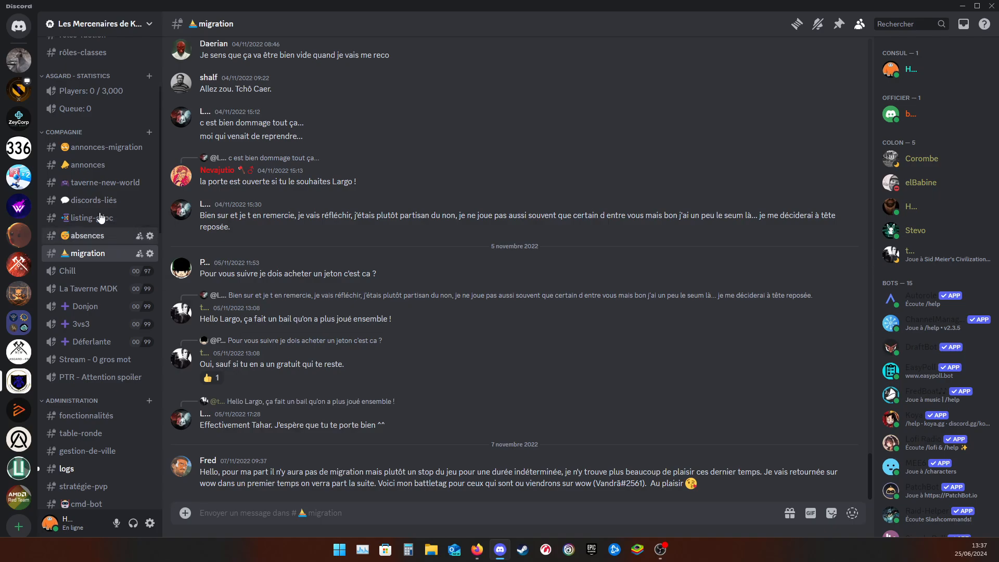
In the Don't like you [dLY] server's discussions channel, view the profile cards of the last two message authors.
click(18, 117)
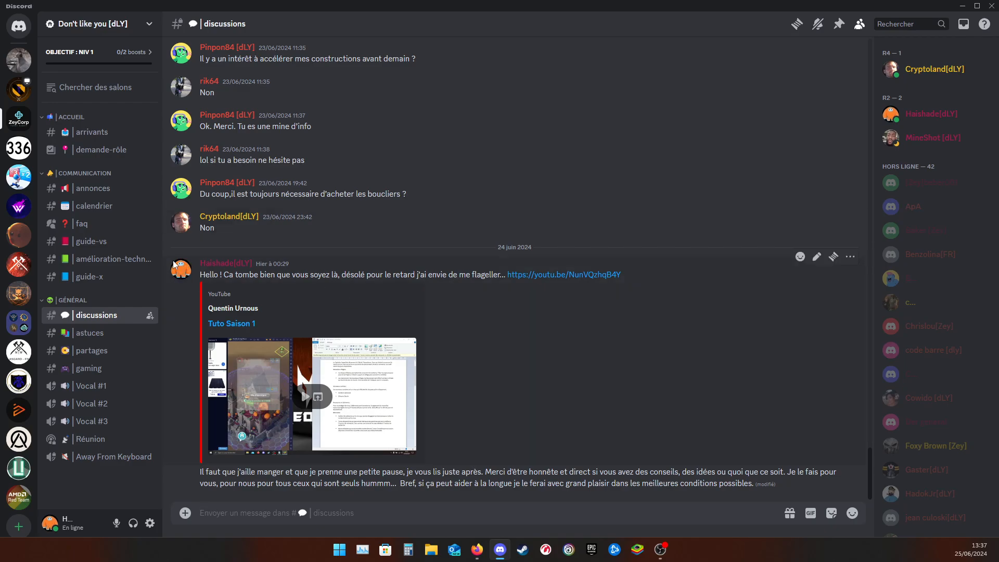
click(249, 264)
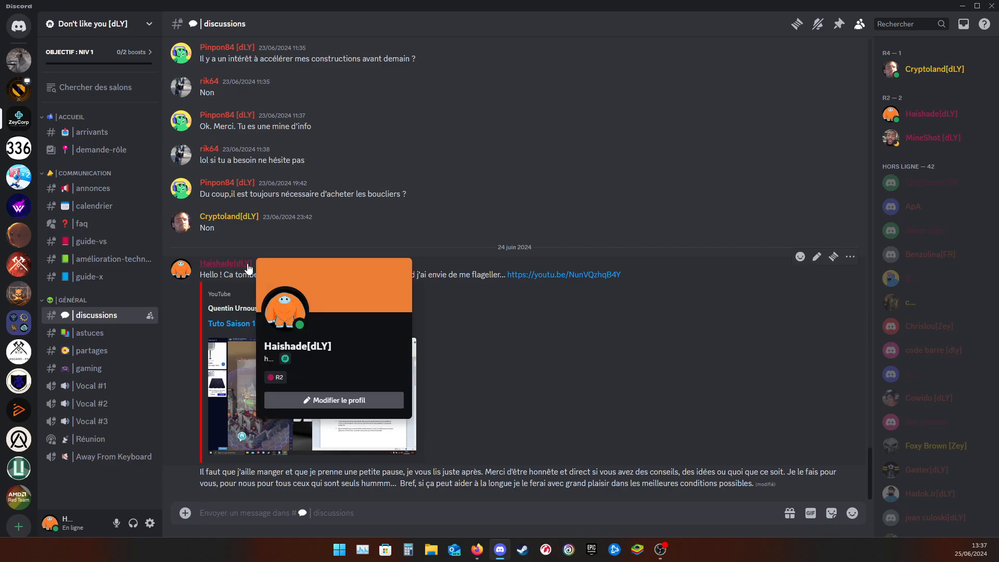
click(237, 218)
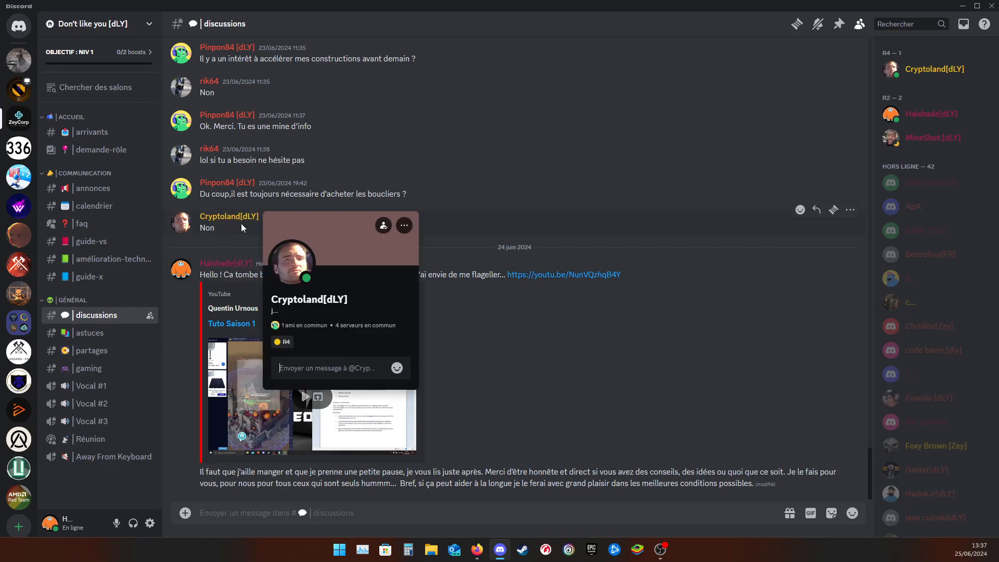
click(183, 276)
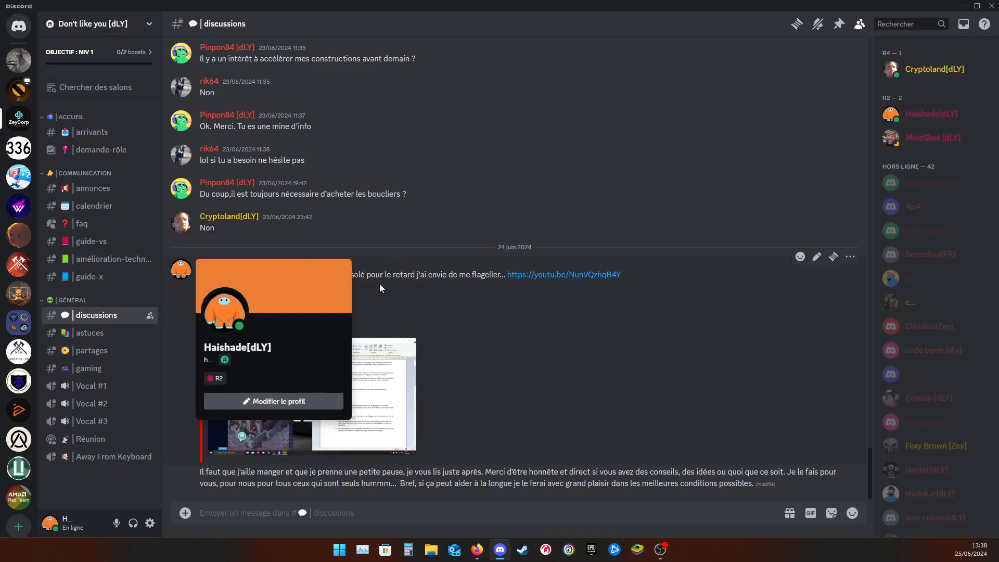
click(360, 298)
View the full profile of the author of the "Non" message dated 23:42, and bring back that member's profile card.
click(180, 222)
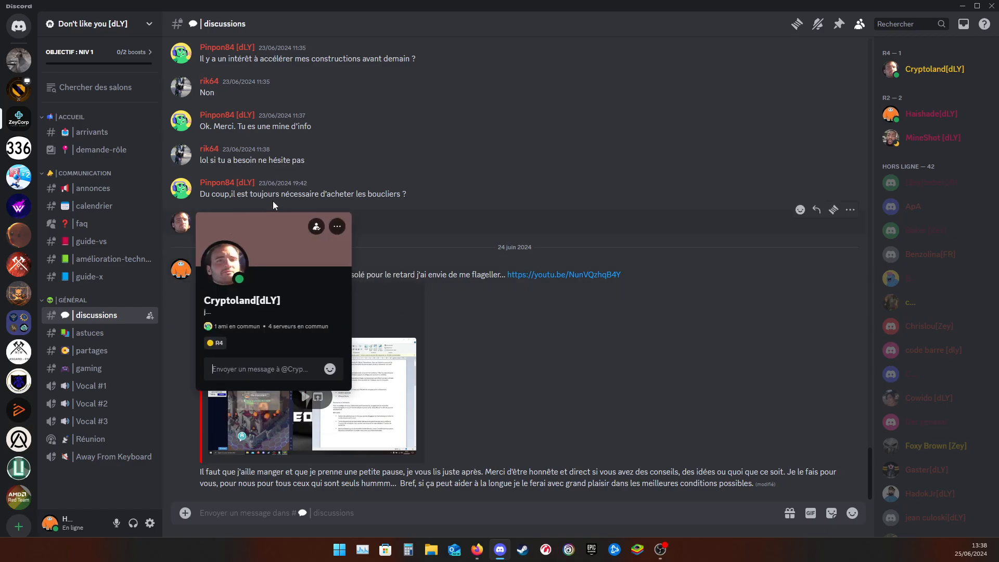
click(229, 281)
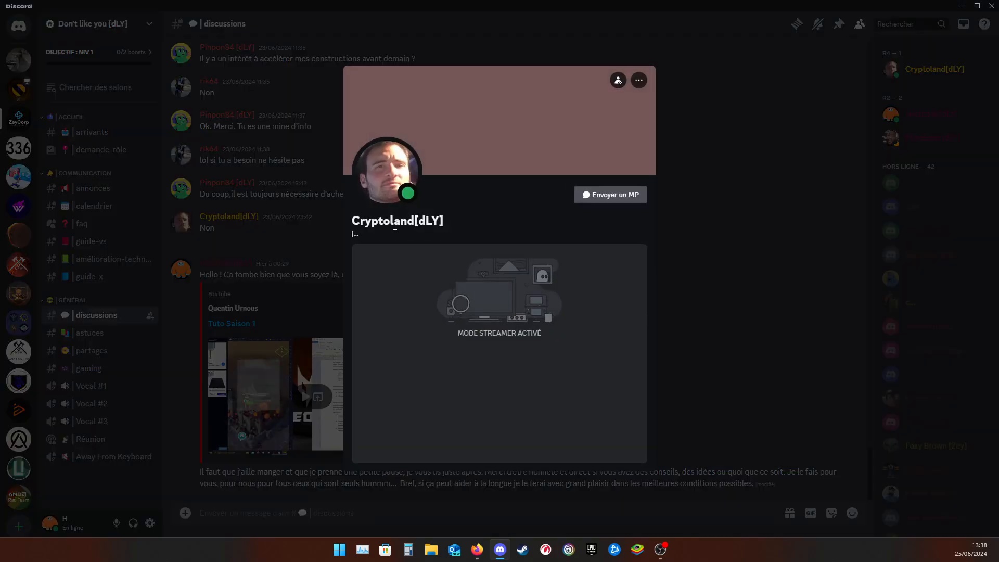
click(723, 254)
click(190, 226)
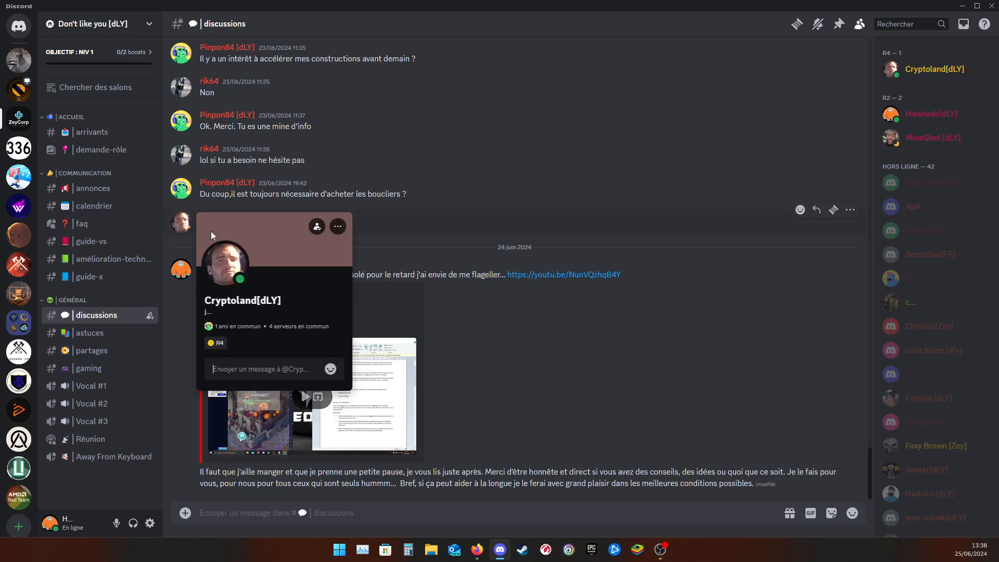
View the full profile of the "Non" message's author, return to their profile card and show its extra options.
click(249, 300)
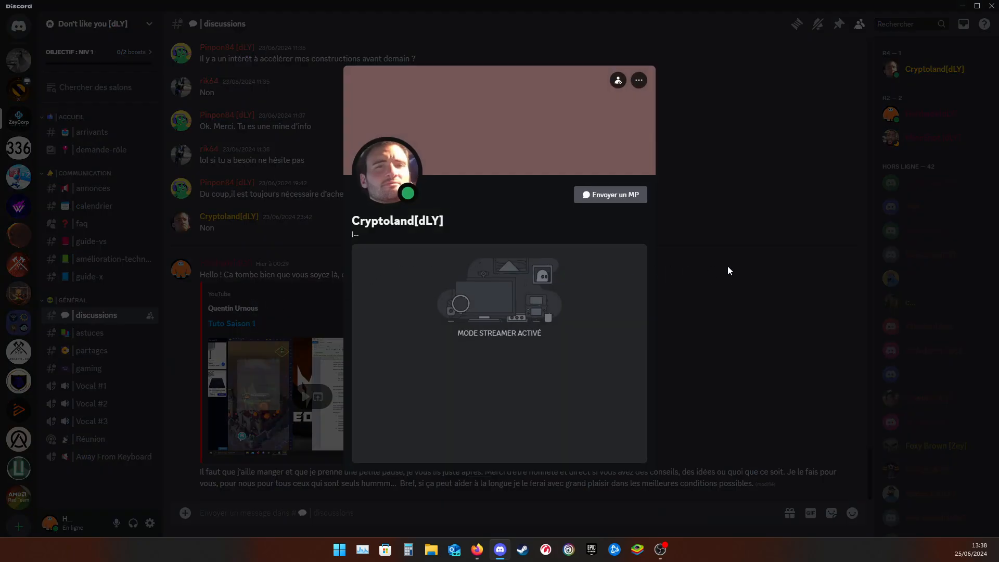
click(729, 271)
click(248, 220)
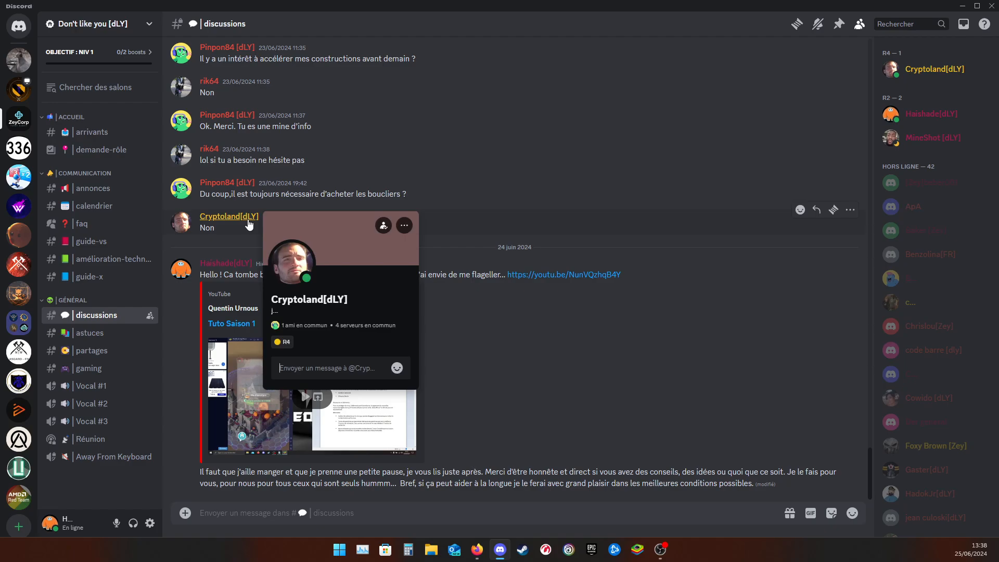
click(405, 226)
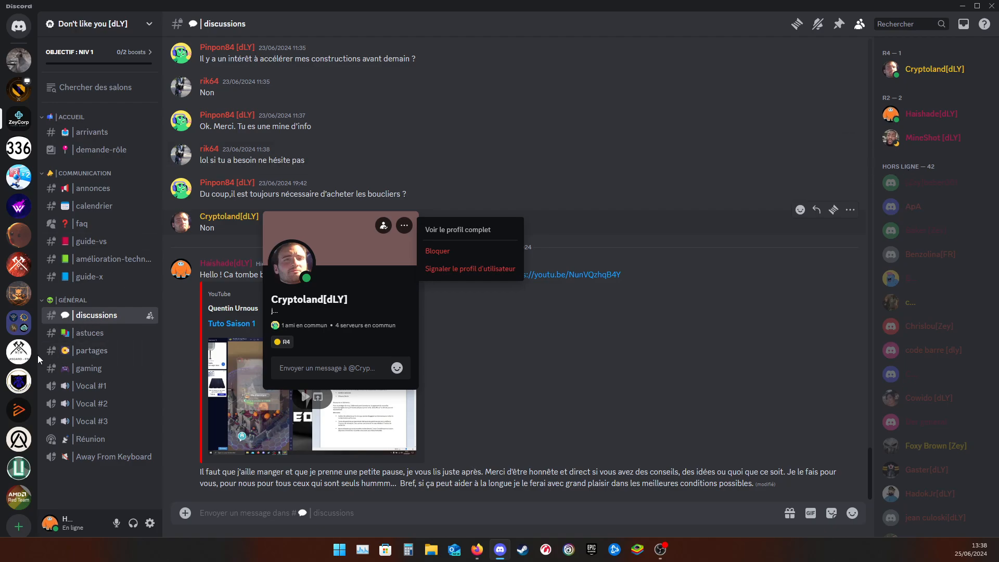
Look through the member lists of the Les Mercenaires de Kaamelott and Don't like you [dLY] servers.
click(18, 381)
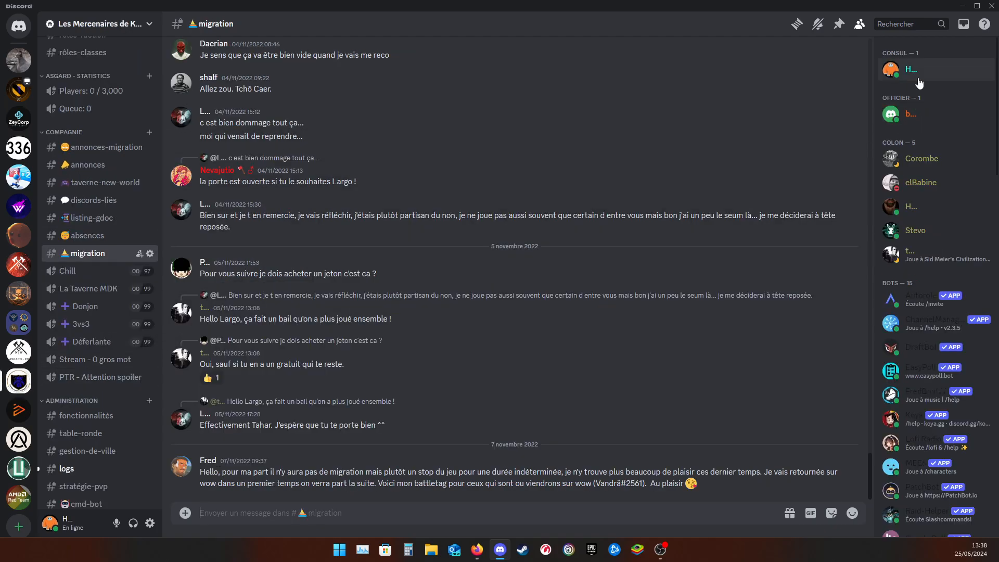
scroll(913, 224, down, 3)
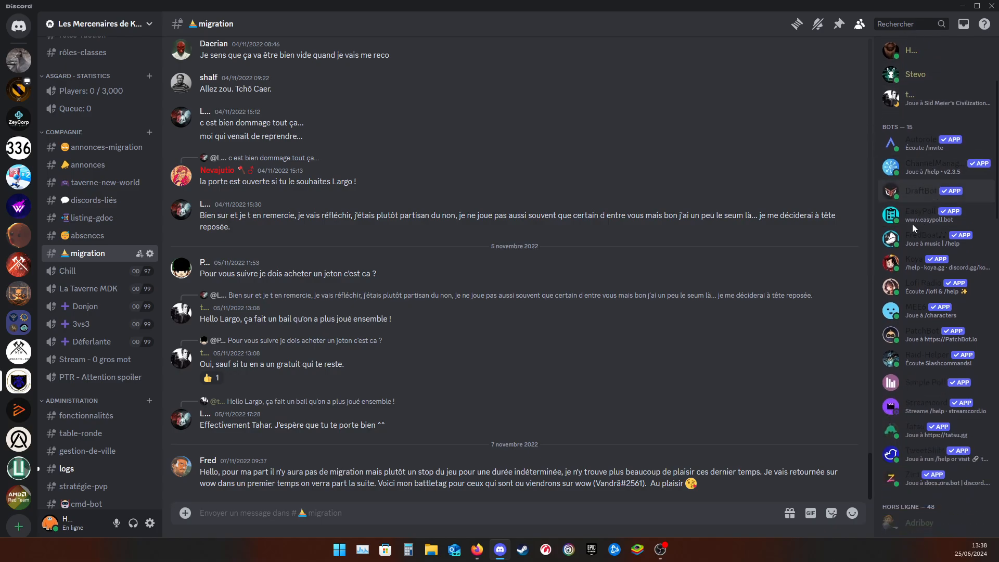
scroll(935, 179, down, 1)
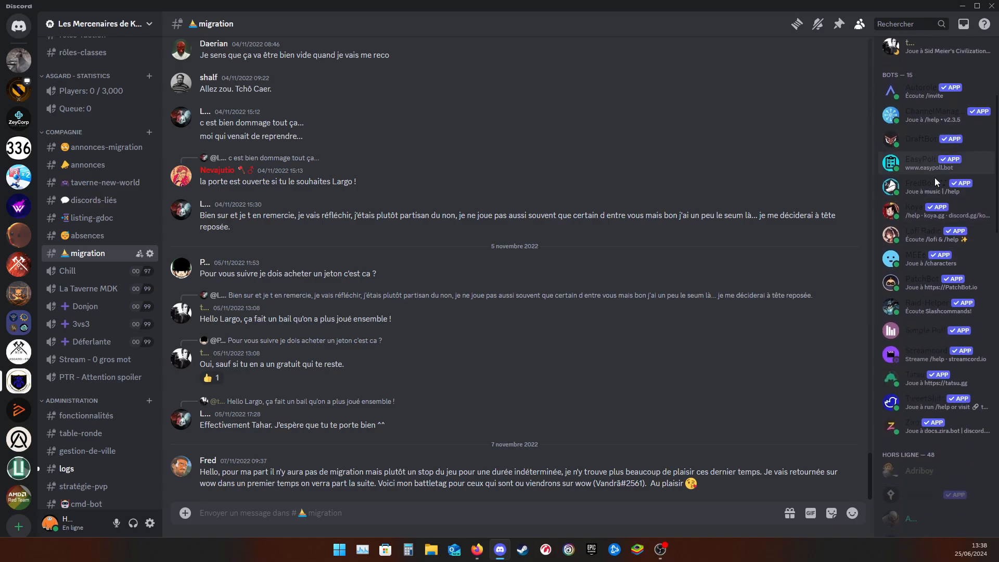
scroll(930, 290, up, 4)
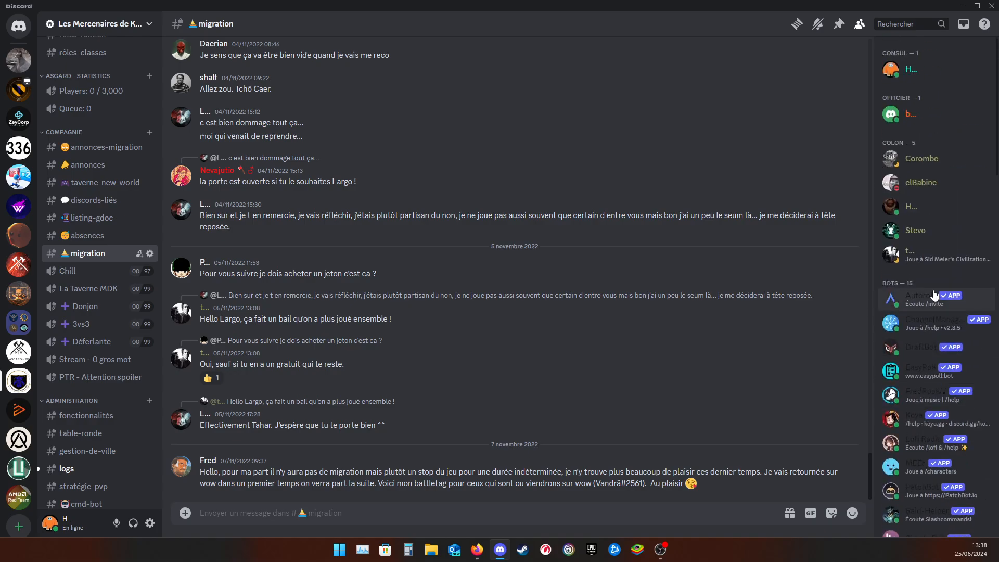
click(6, 122)
scroll(939, 256, down, 5)
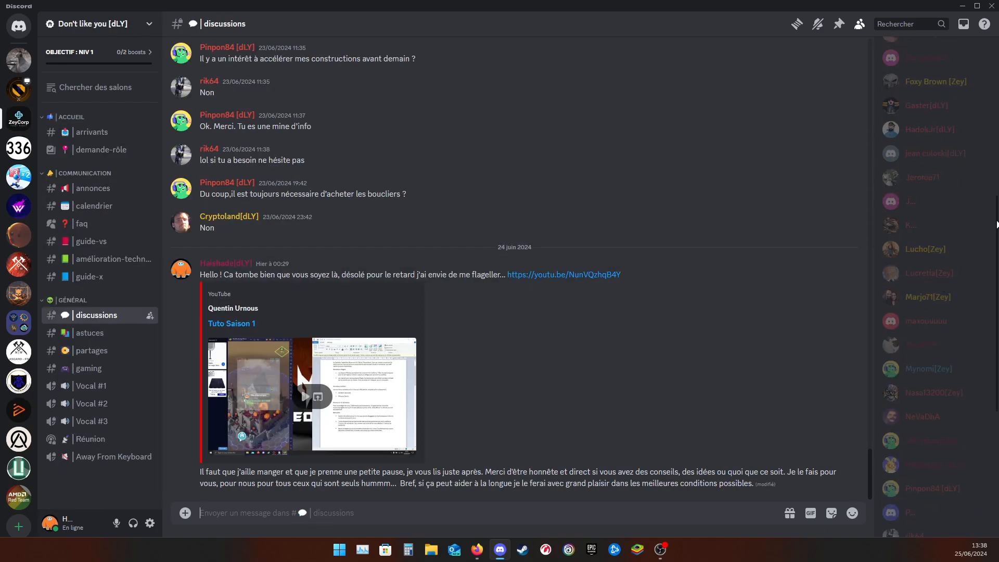
scroll(998, 224, up, 7)
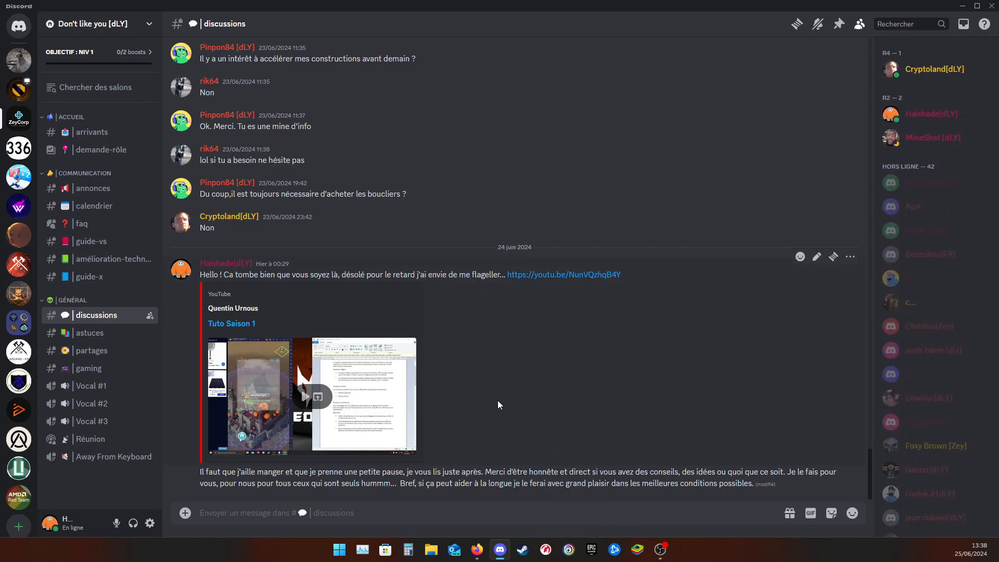
Open the private conversation with the "Non" message's author from their full profile, and return to the Don't like you [dLY] server.
click(246, 218)
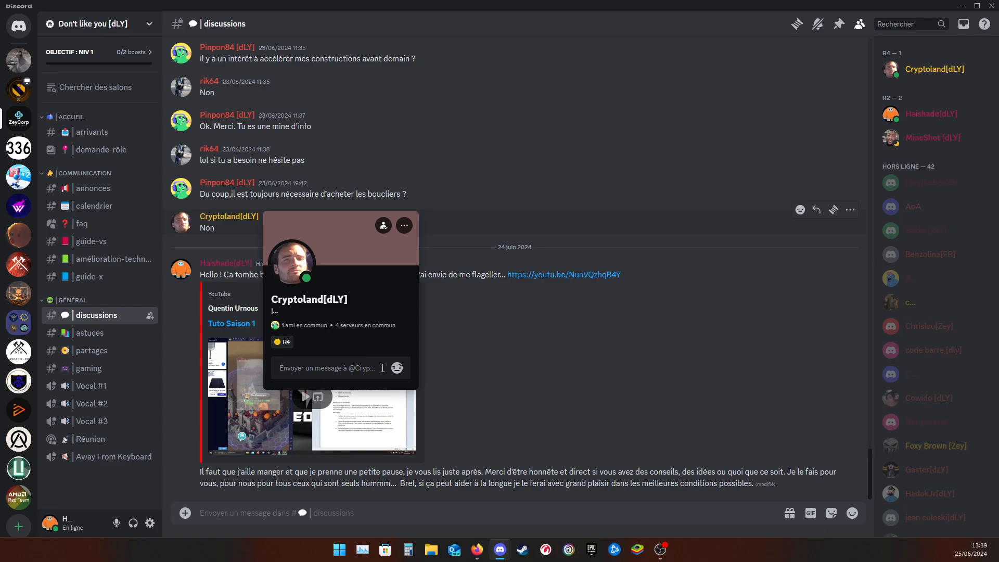
click(404, 225)
click(447, 230)
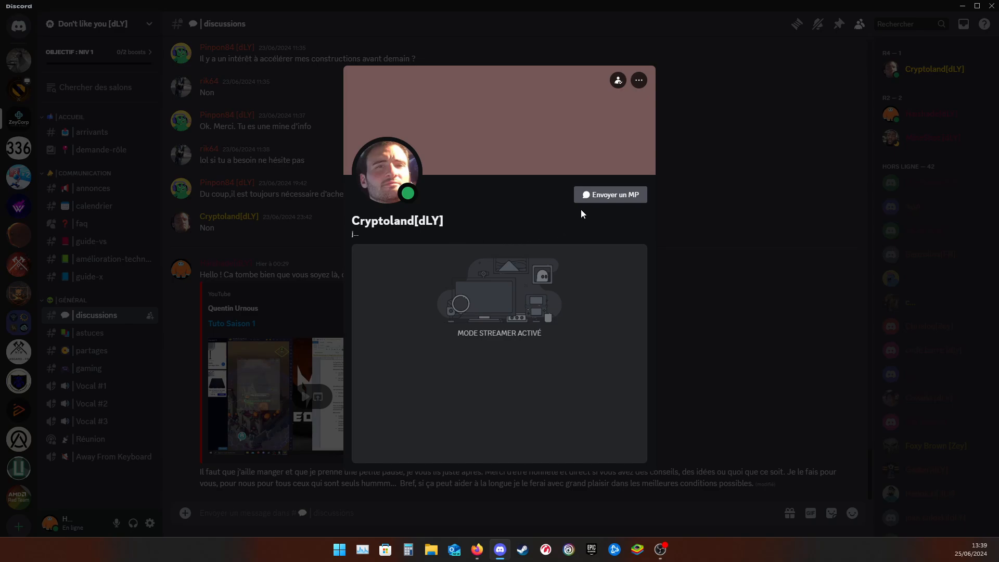
click(610, 196)
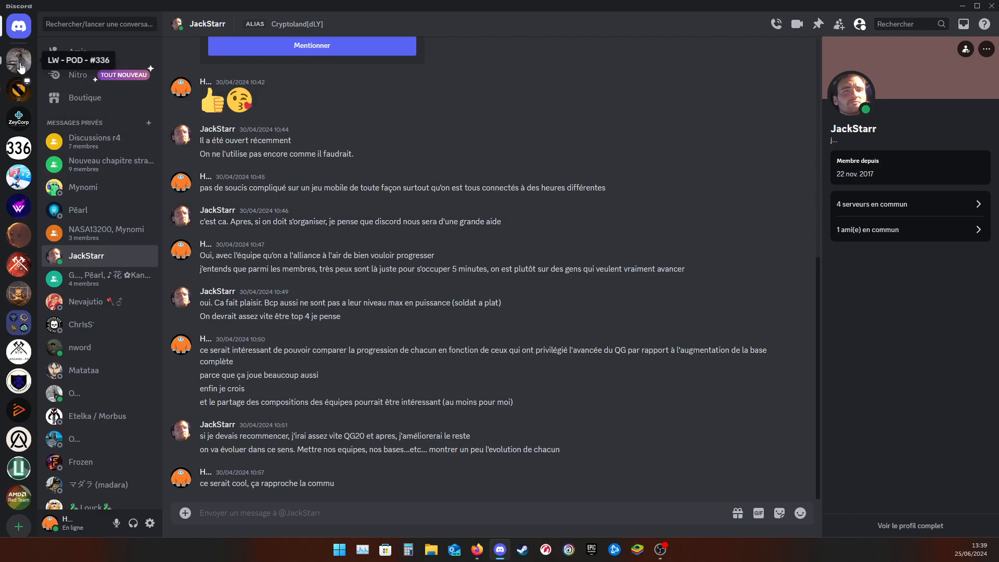
click(19, 117)
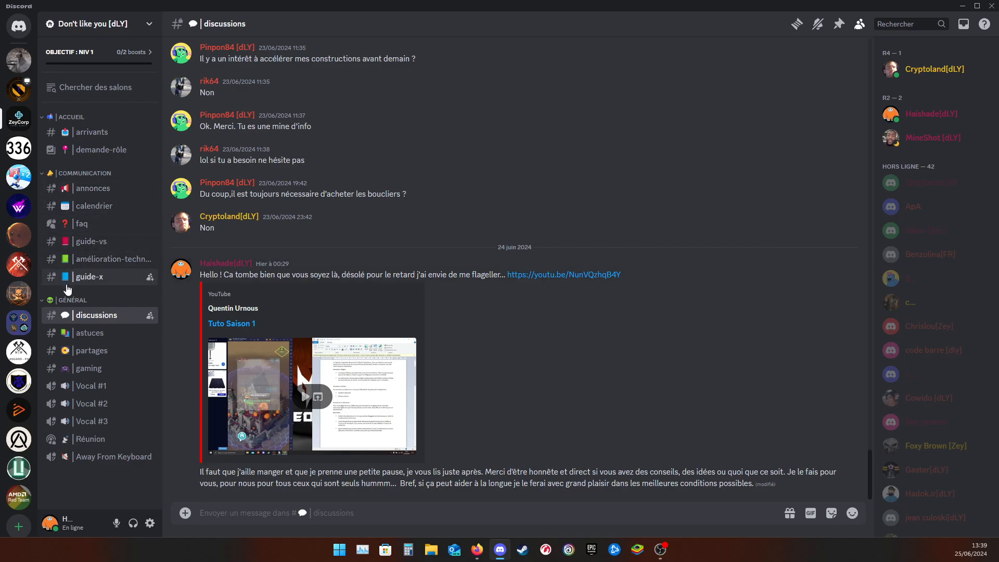
Expand and collapse the server folder in the server list, and view the folder's options.
click(22, 326)
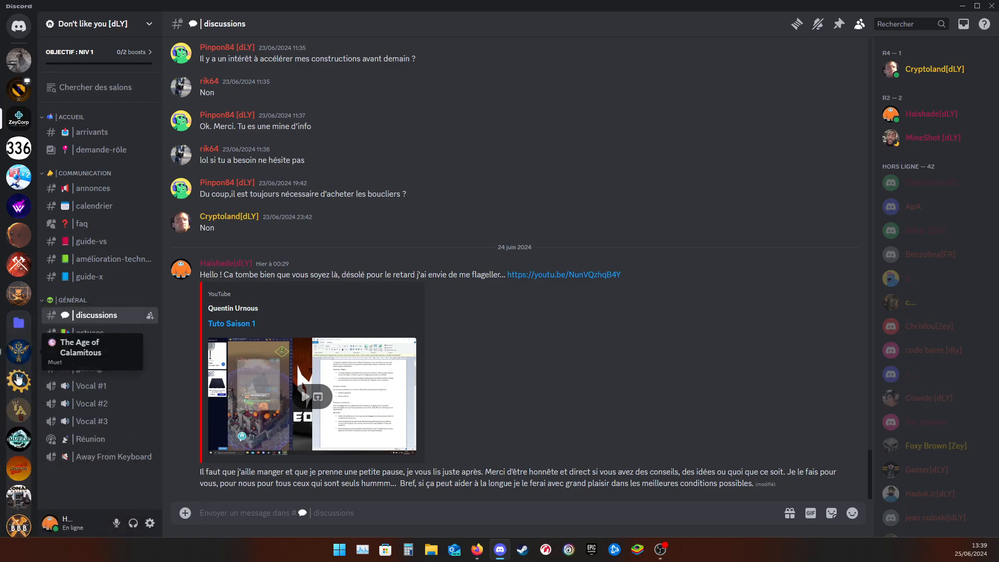
click(18, 333)
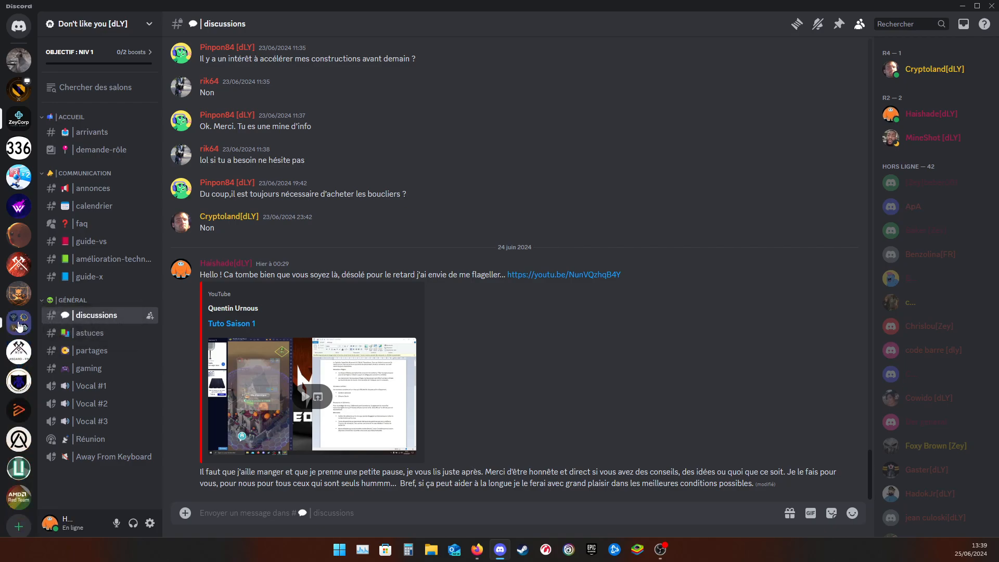
right_click(19, 326)
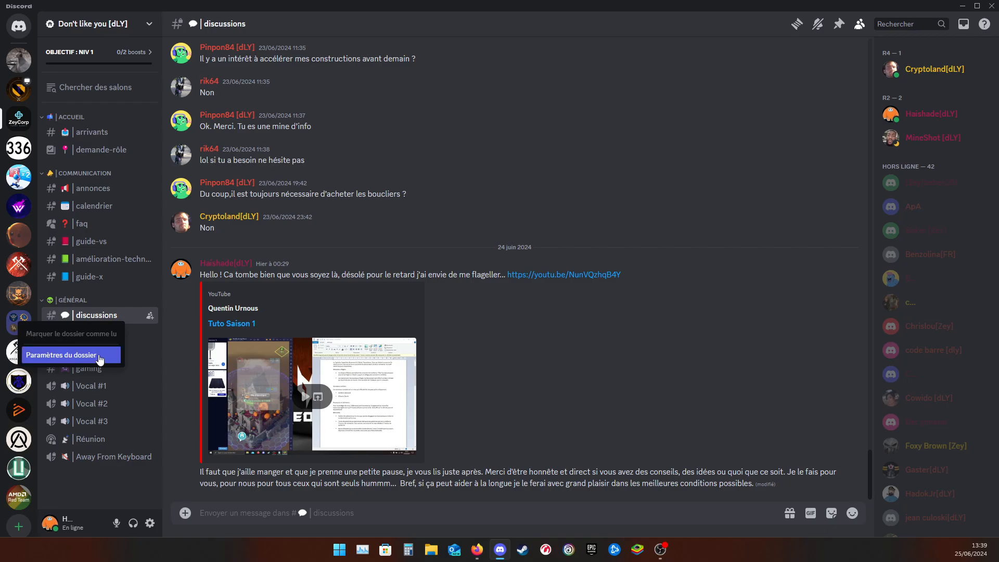
View the options for the red-icon server in the server list, such as notifications and privacy, without choosing any.
right_click(20, 270)
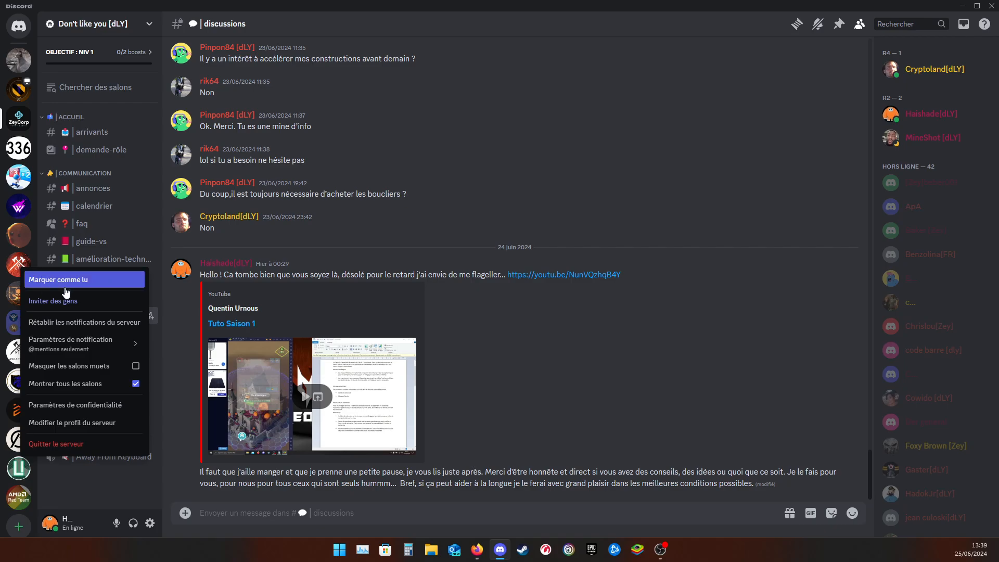
mouse_move(86, 340)
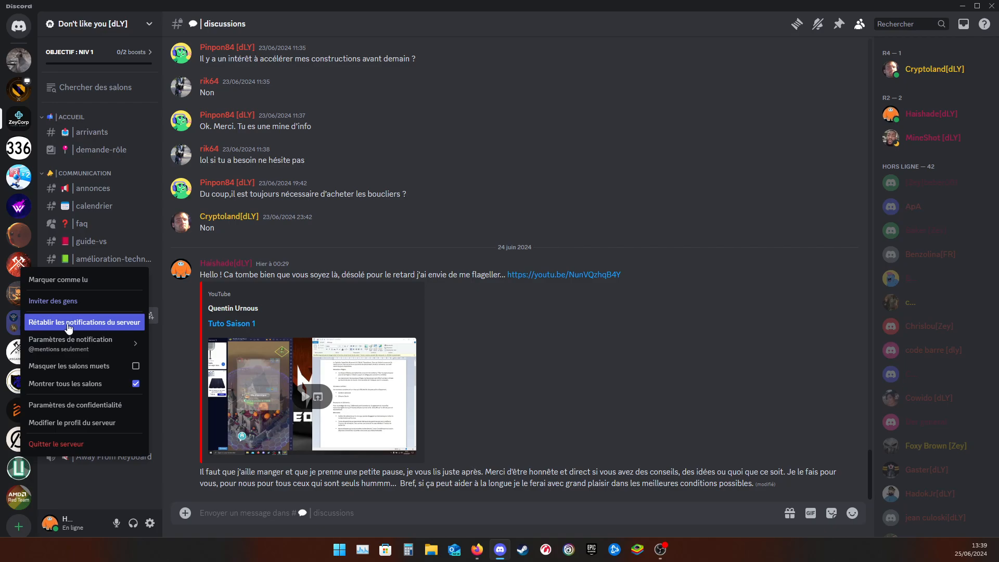
mouse_move(98, 349)
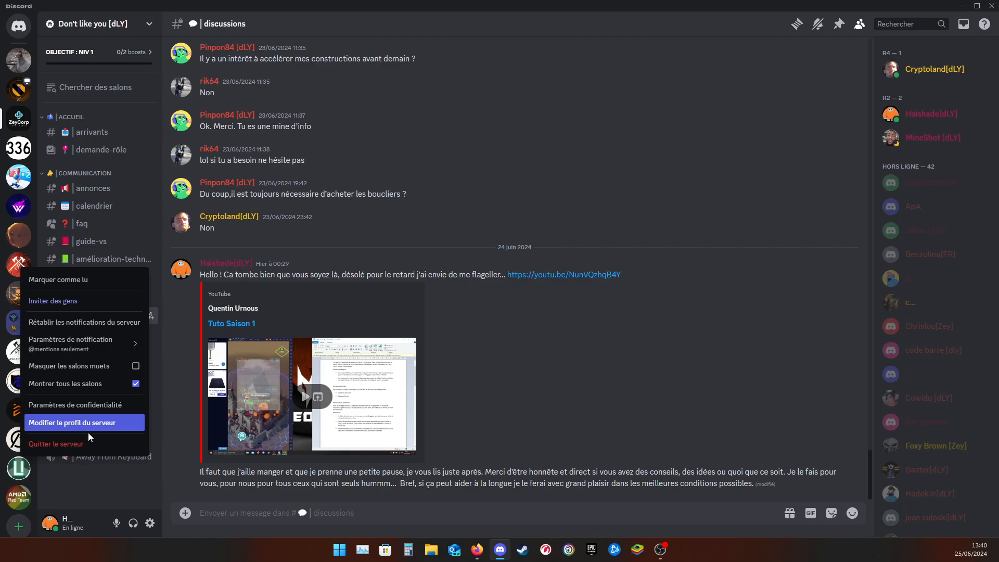
click(560, 371)
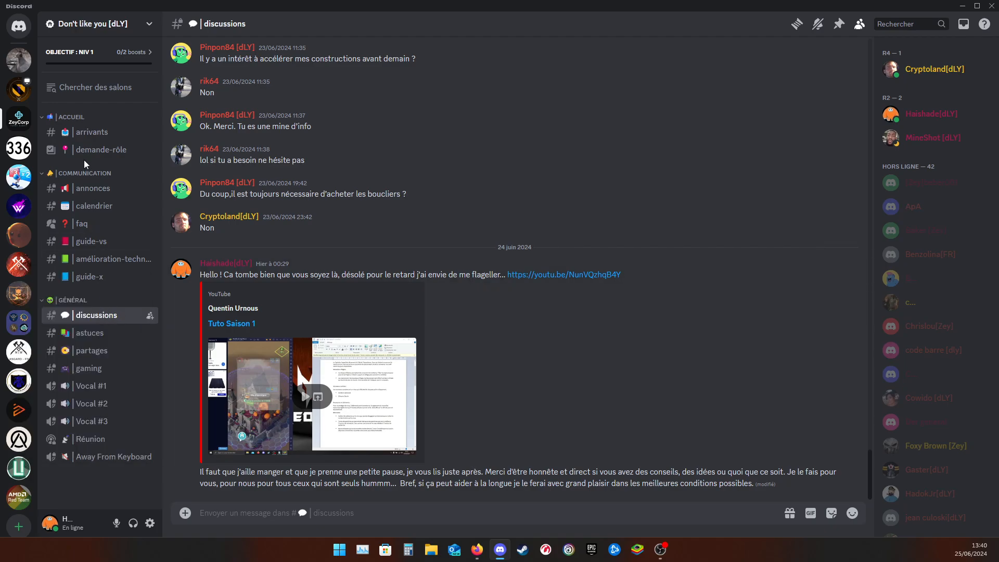
From the Don't like you [dLY] server's options, view the server profile and streamer mode settings without changing anything, and return to the channel.
click(149, 25)
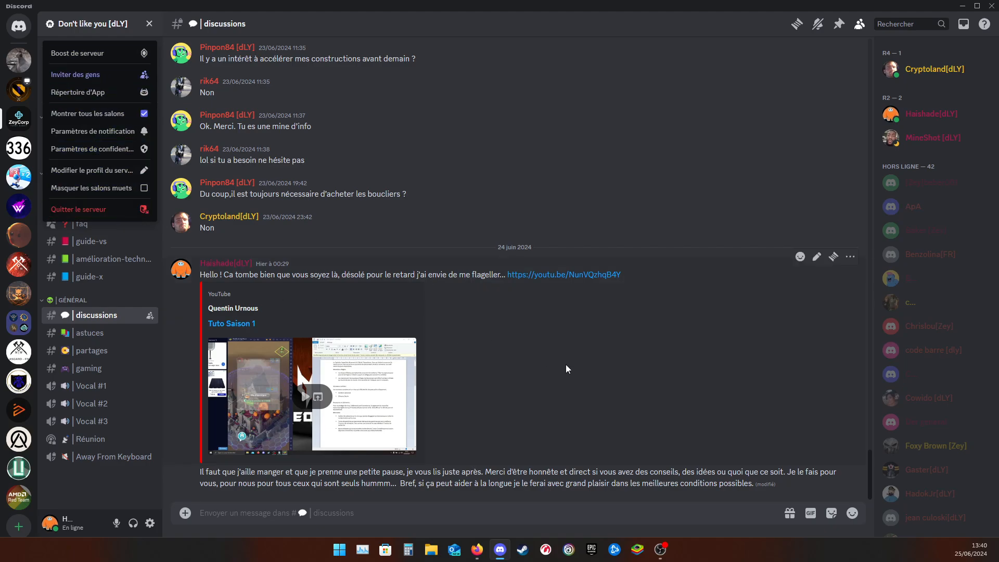
click(148, 24)
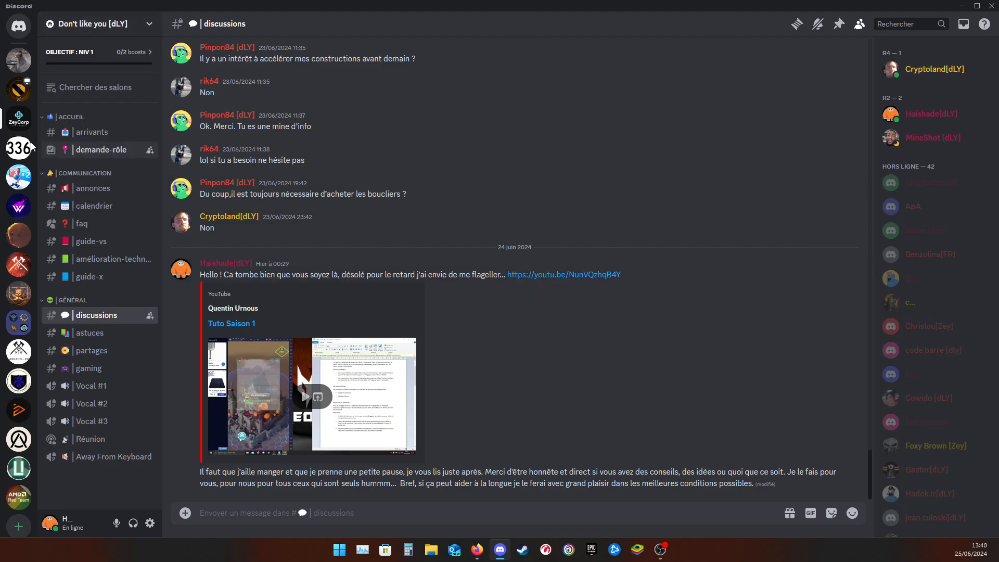
click(147, 26)
click(110, 169)
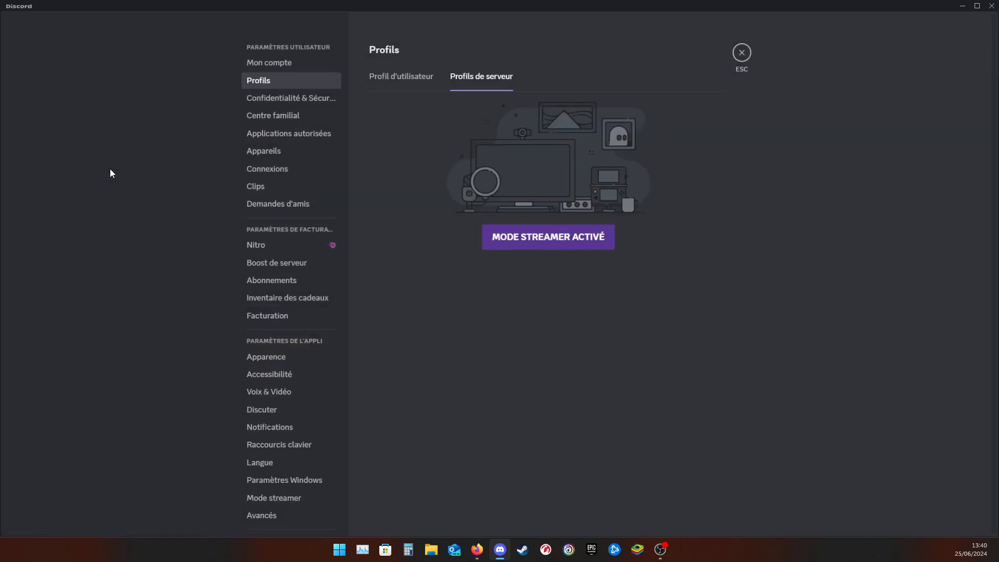
click(574, 246)
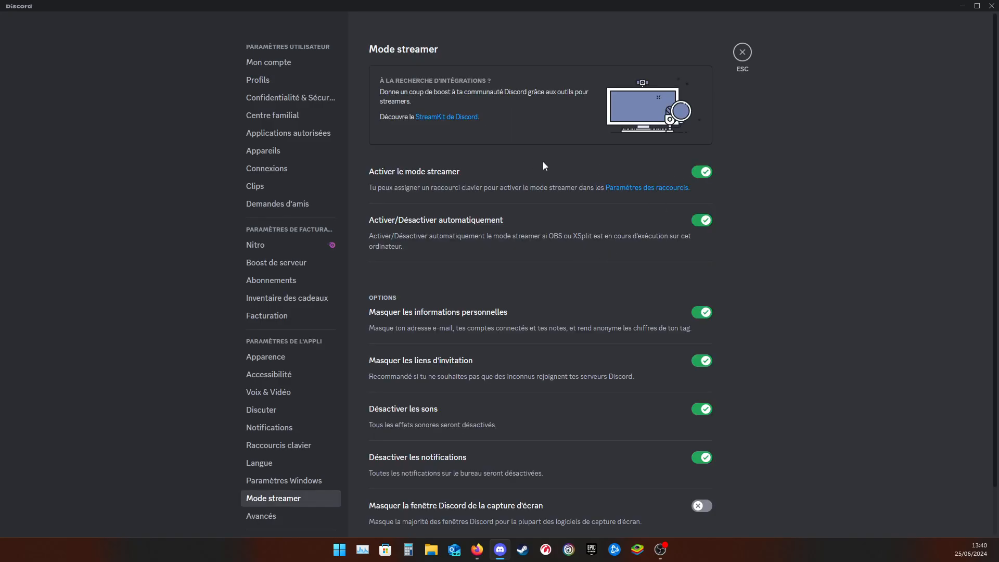
click(743, 53)
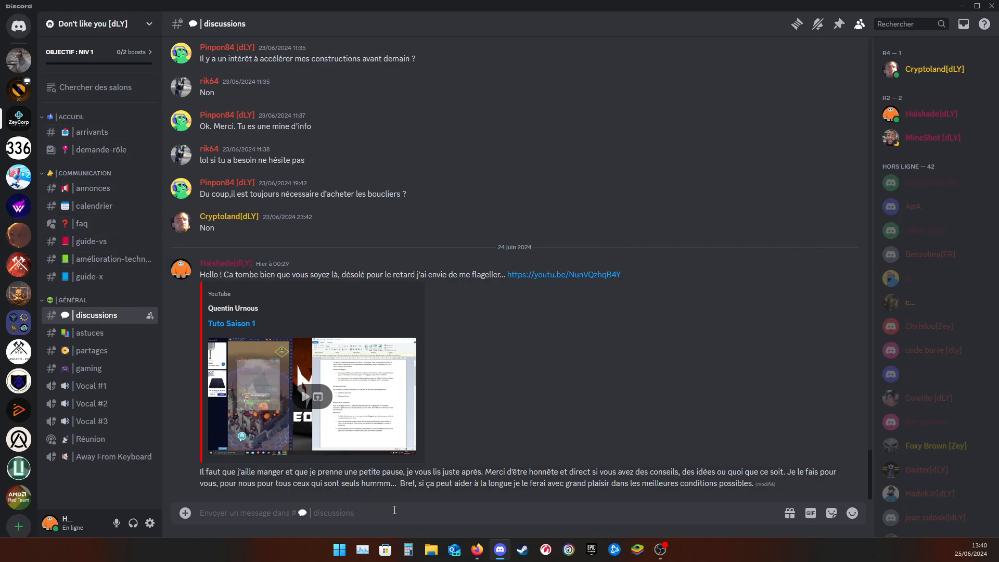
View the actions available for the last message in the discussions channel, without choosing any.
click(95, 339)
click(97, 316)
click(850, 461)
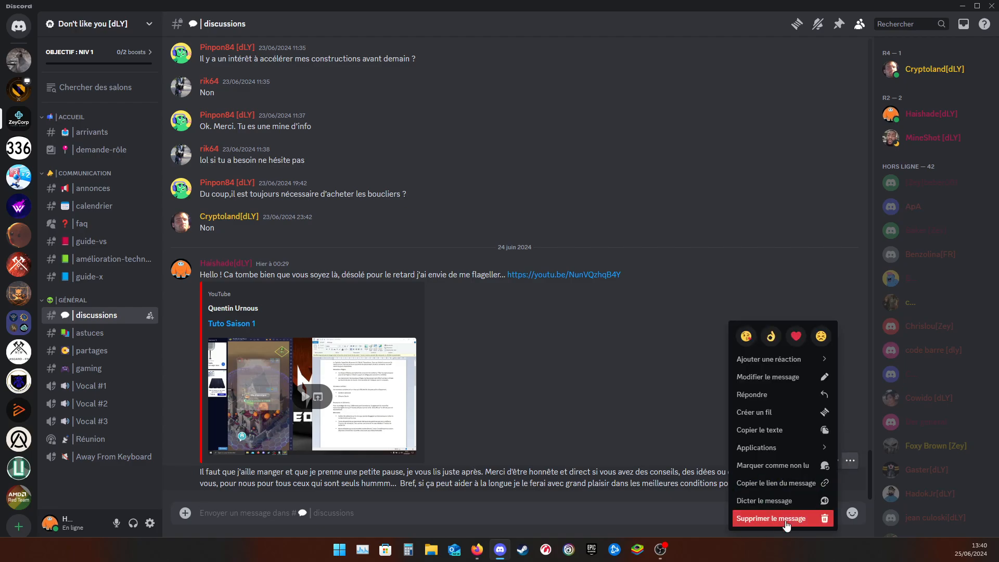
key(Escape)
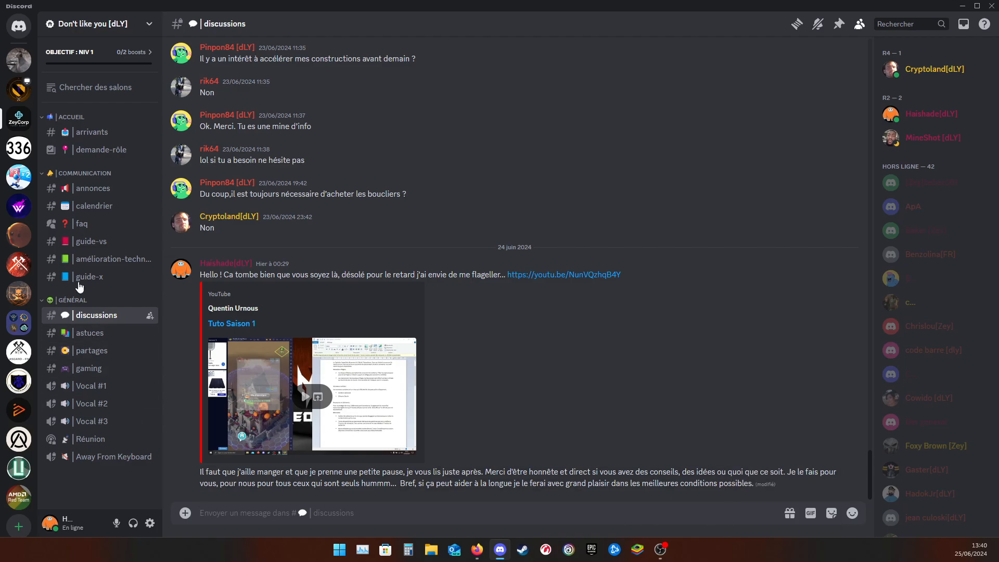
Switch to the Les Mercenaires de Kaamelott server and view its logs channel.
click(20, 380)
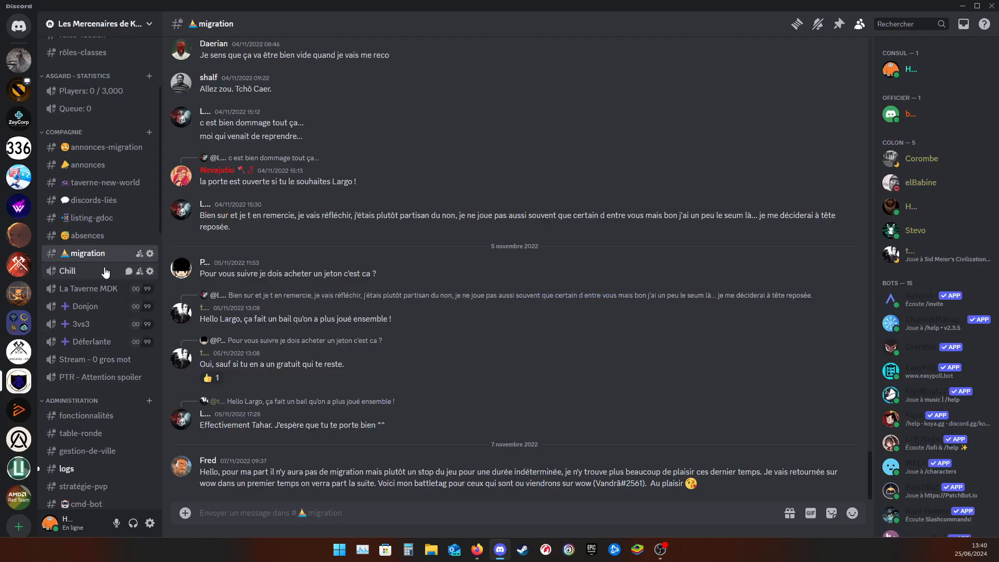
click(305, 513)
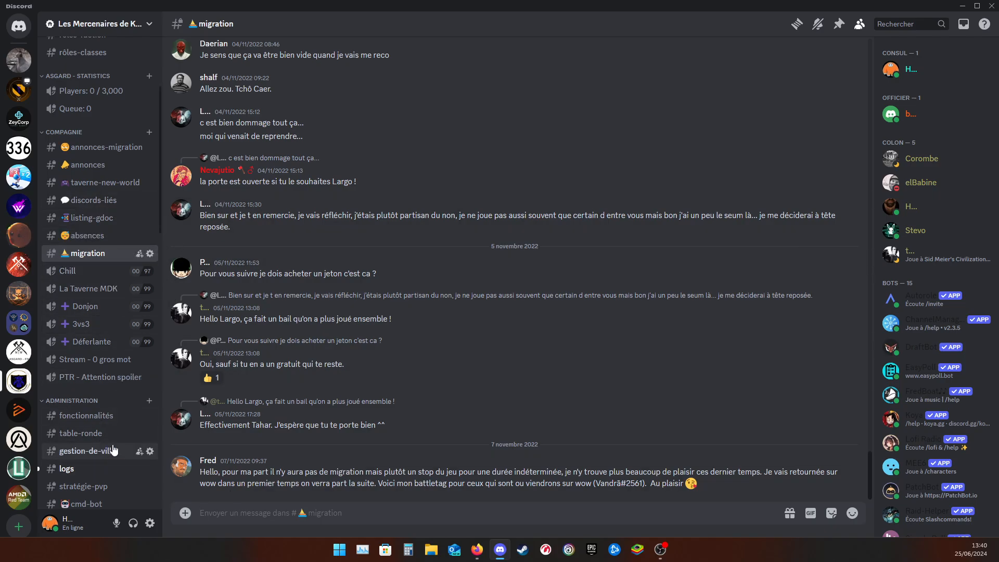
click(84, 470)
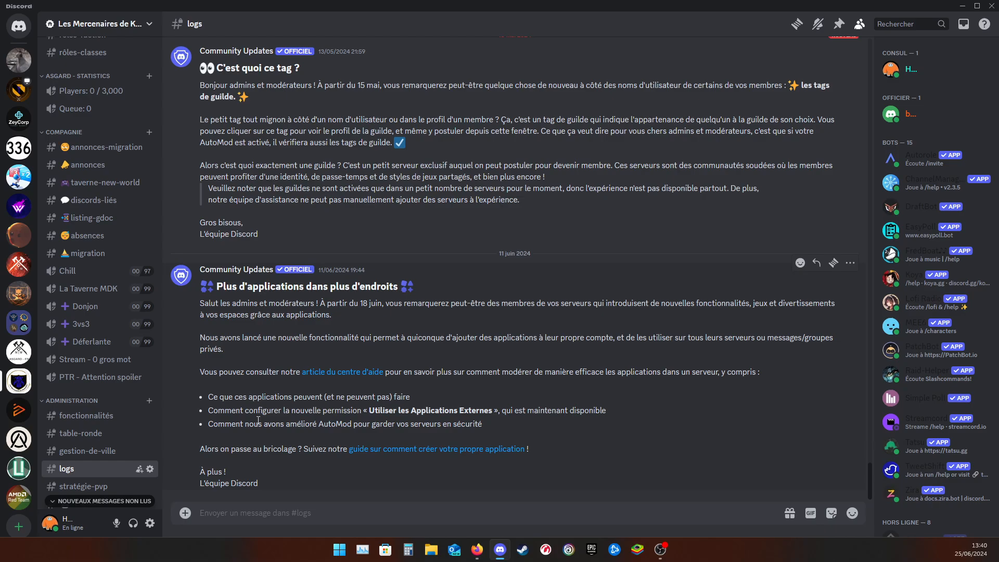
Find the patchs-et-infos channel under New World Public and look through its messages down to the most recent one.
scroll(114, 359, down, 8)
scroll(109, 338, down, 6)
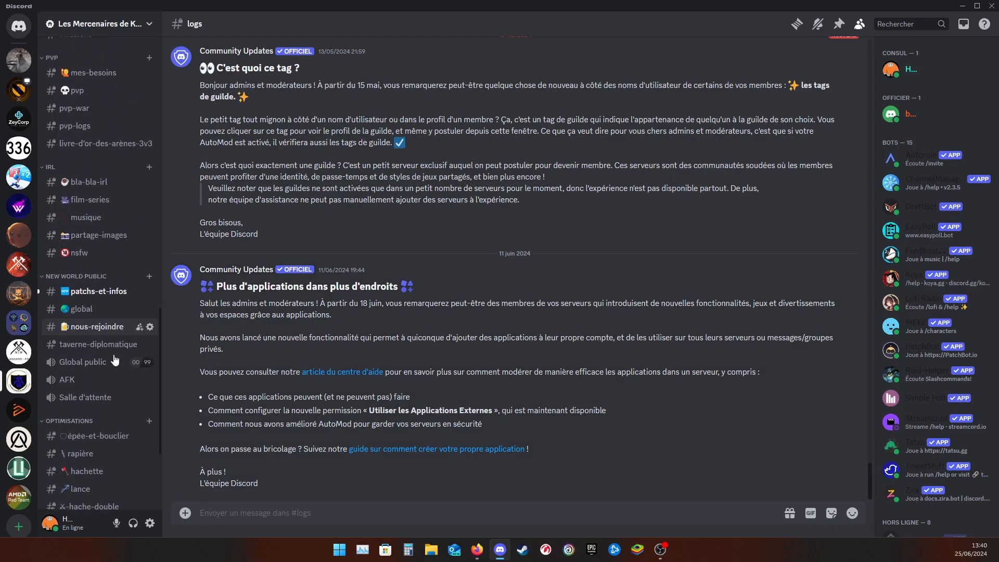
click(88, 276)
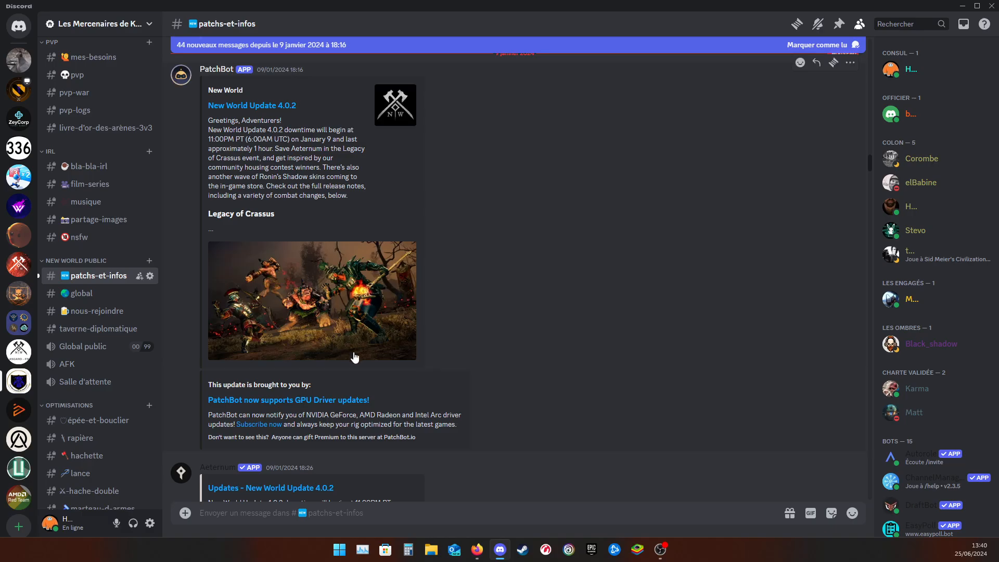
scroll(464, 367, down, 5)
scroll(467, 370, up, 7)
scroll(507, 368, down, 15)
scroll(510, 368, down, 20)
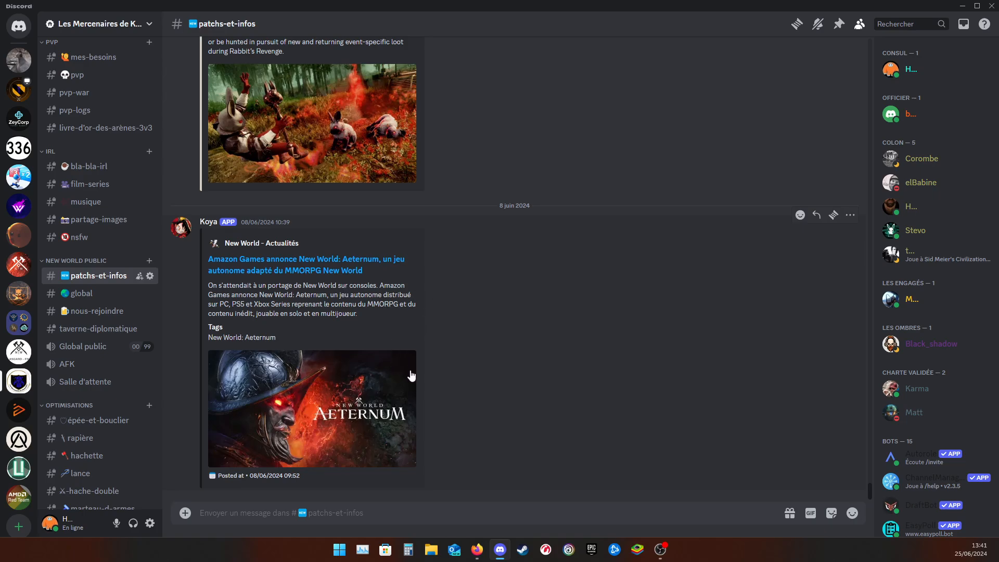
View the reaction emojis available for the Koya message of 8 June 2024, without adding any.
click(801, 221)
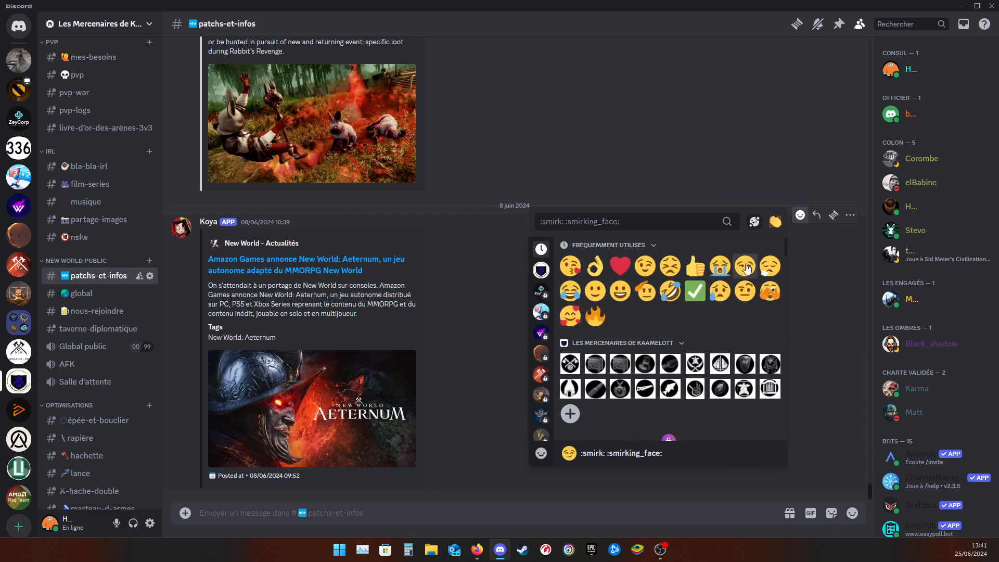
click(832, 269)
scroll(467, 330, up, 3)
scroll(439, 345, down, 3)
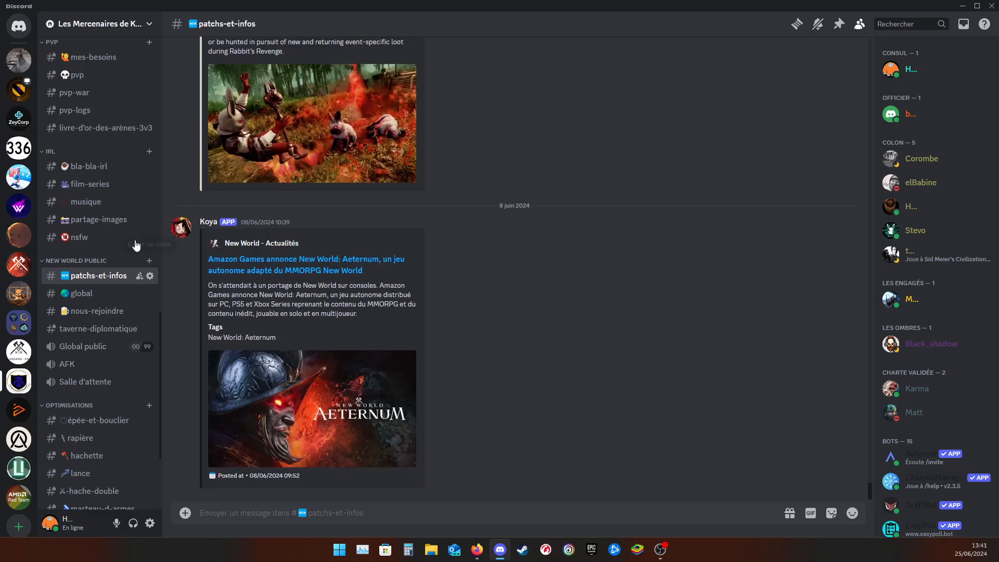
Switch to the bla-bla-irl channel under IRL and look through its messages back to 8 October 2022.
scroll(98, 225, up, 1)
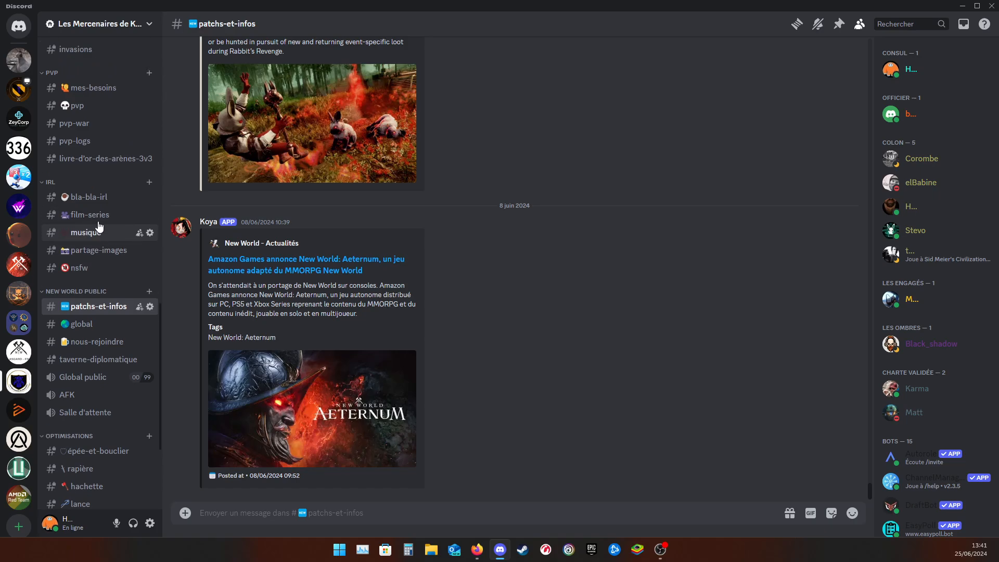
scroll(99, 224, up, 2)
click(98, 270)
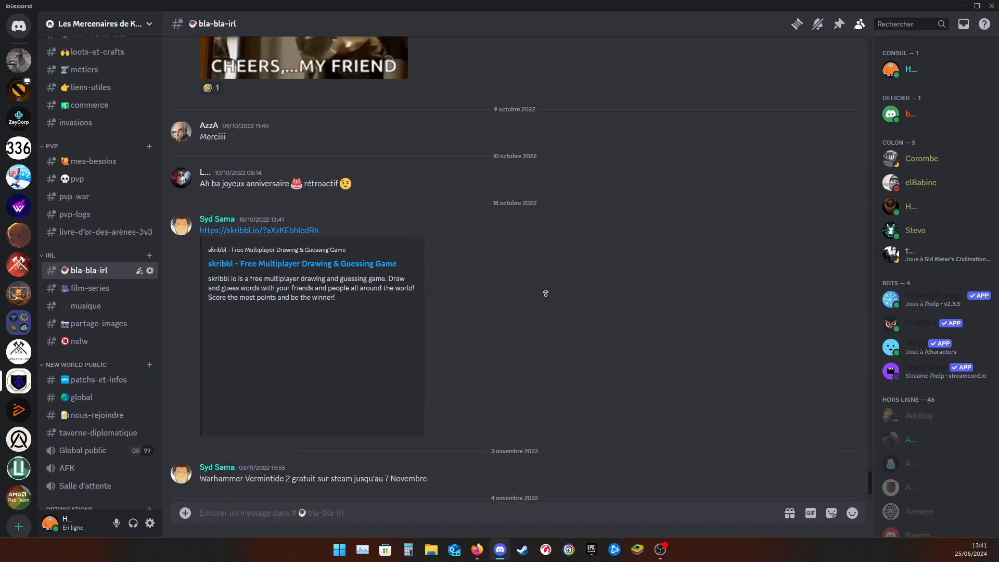
scroll(545, 293, up, 8)
scroll(542, 298, down, 8)
scroll(504, 202, up, 6)
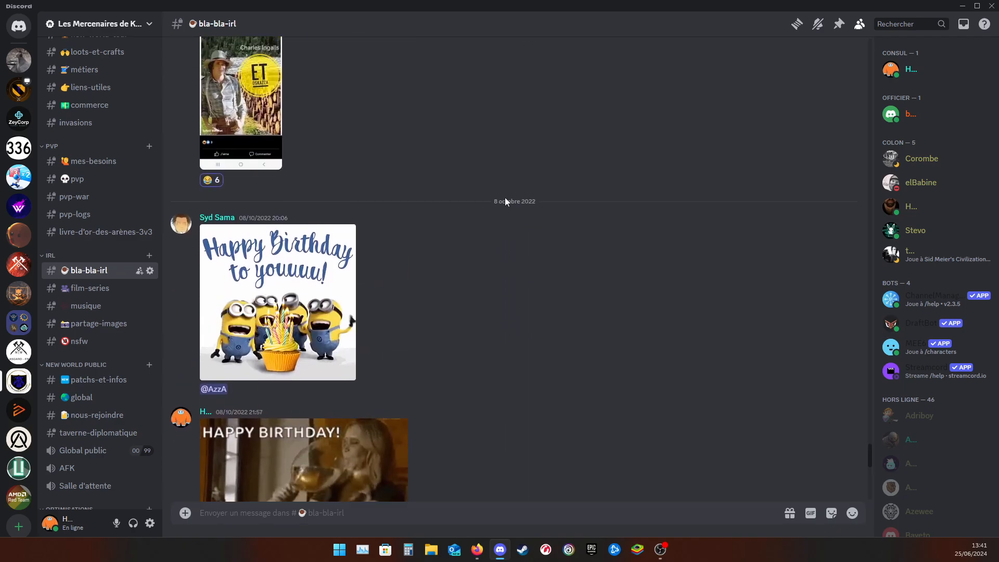
mouse_move(213, 190)
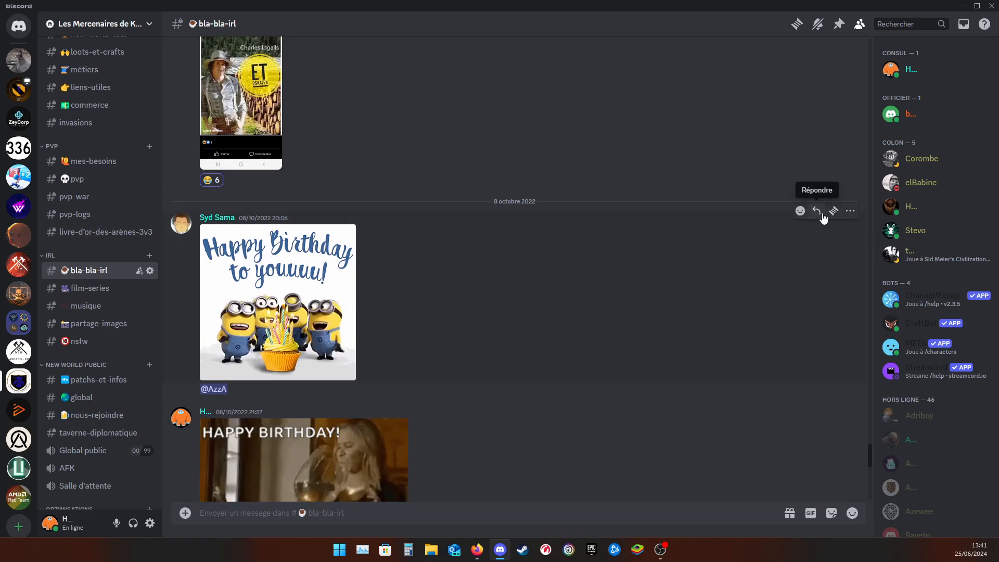
Try the reply option on the 8 October 2022 birthday image message and view its other available actions, without choosing any.
click(823, 214)
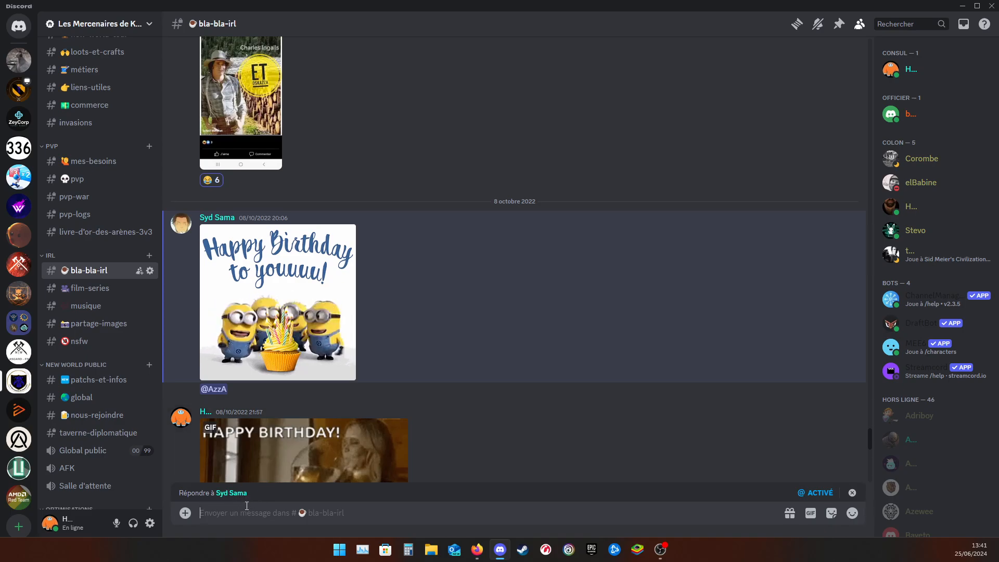
click(852, 493)
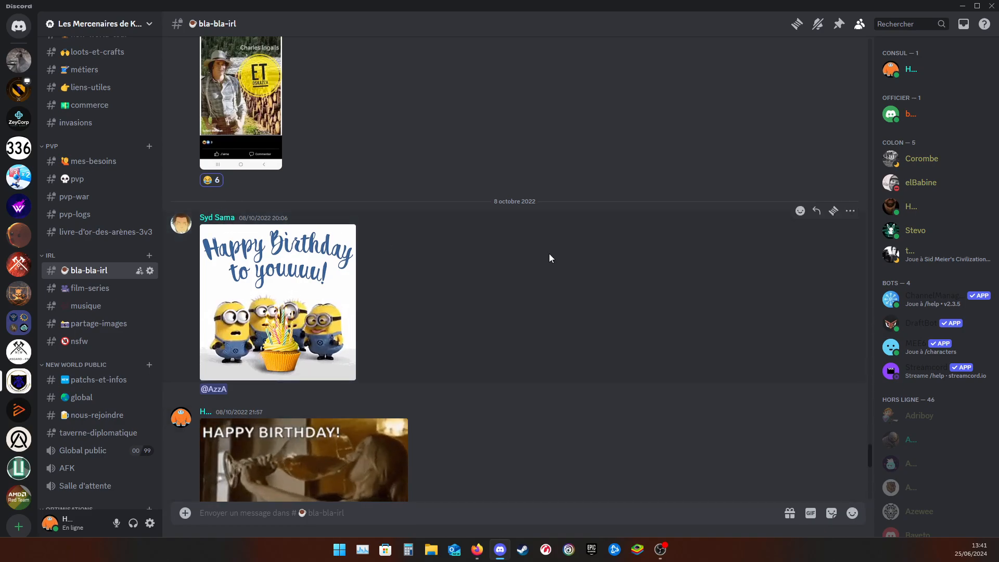
click(851, 212)
click(851, 212)
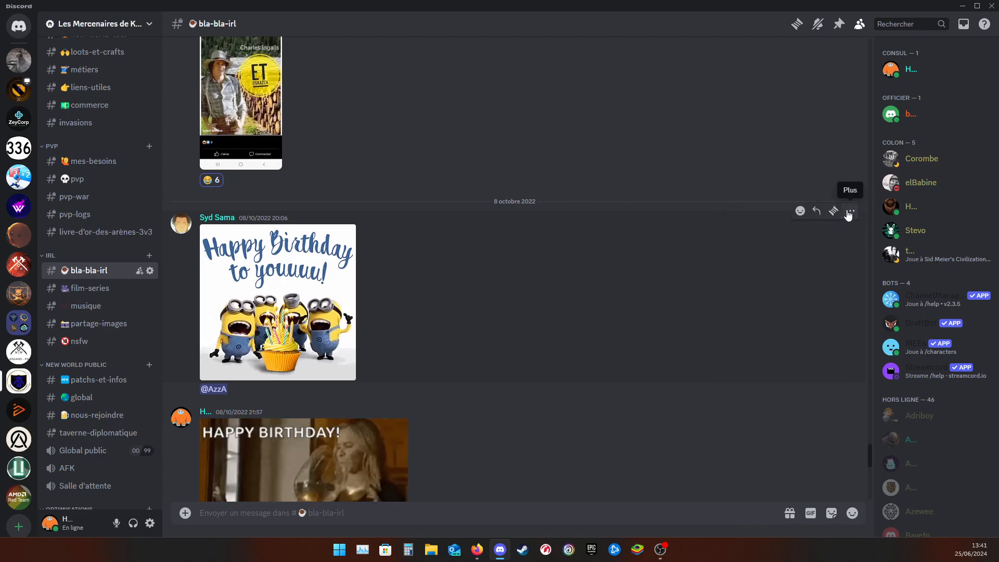
click(850, 212)
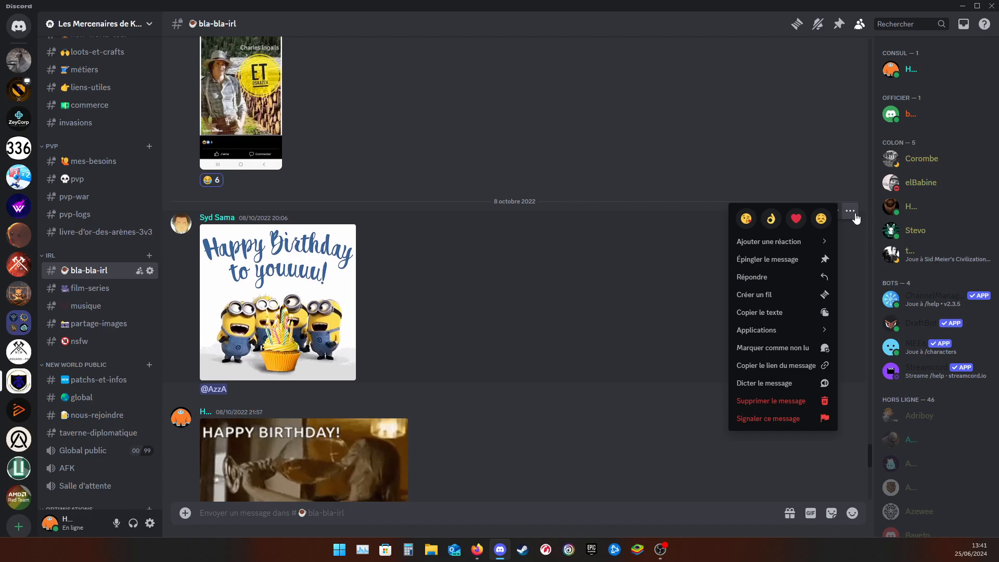
mouse_move(770, 239)
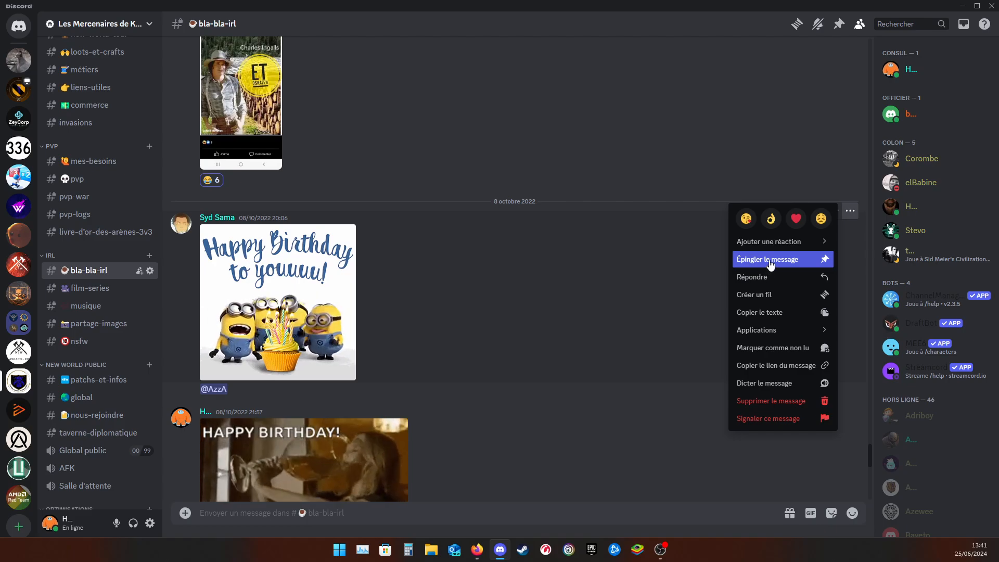
click(720, 233)
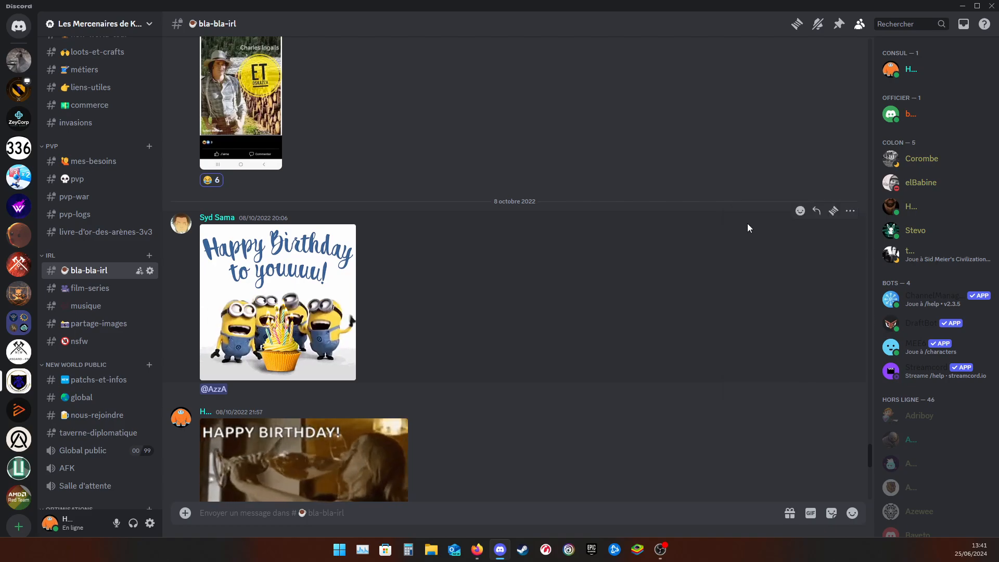
View the messages pinned in the bla-bla-irl channel and close the list.
click(839, 28)
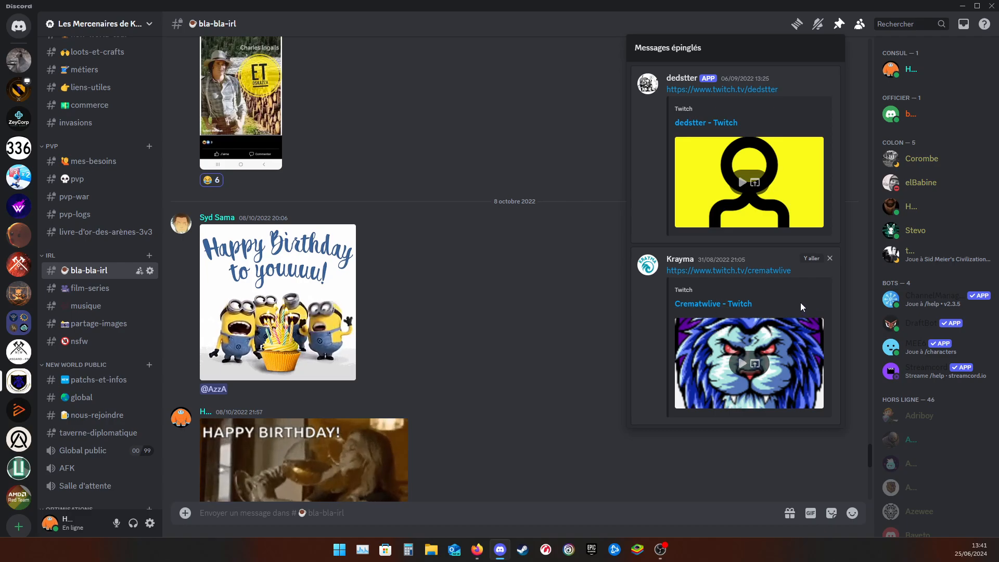
click(593, 329)
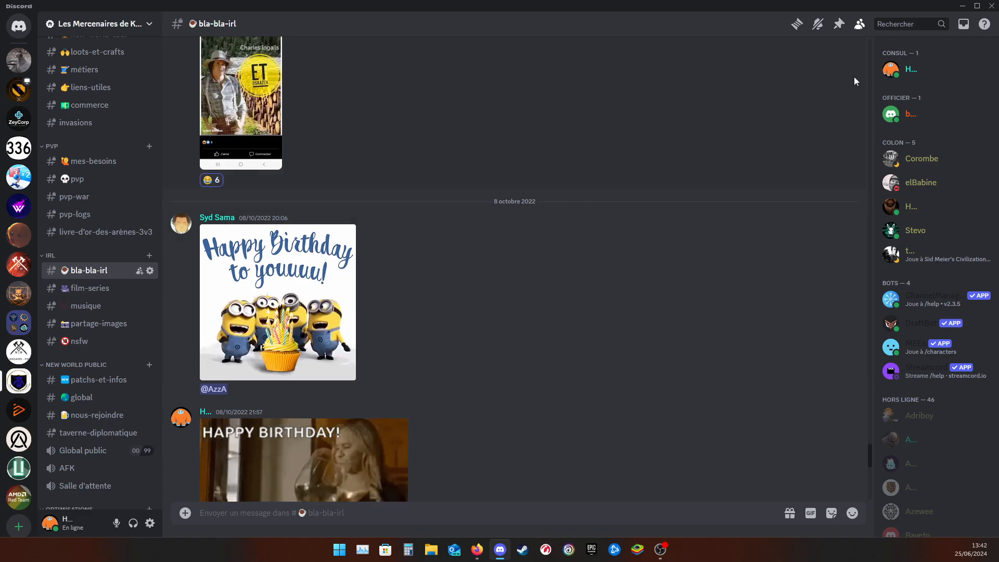
click(838, 23)
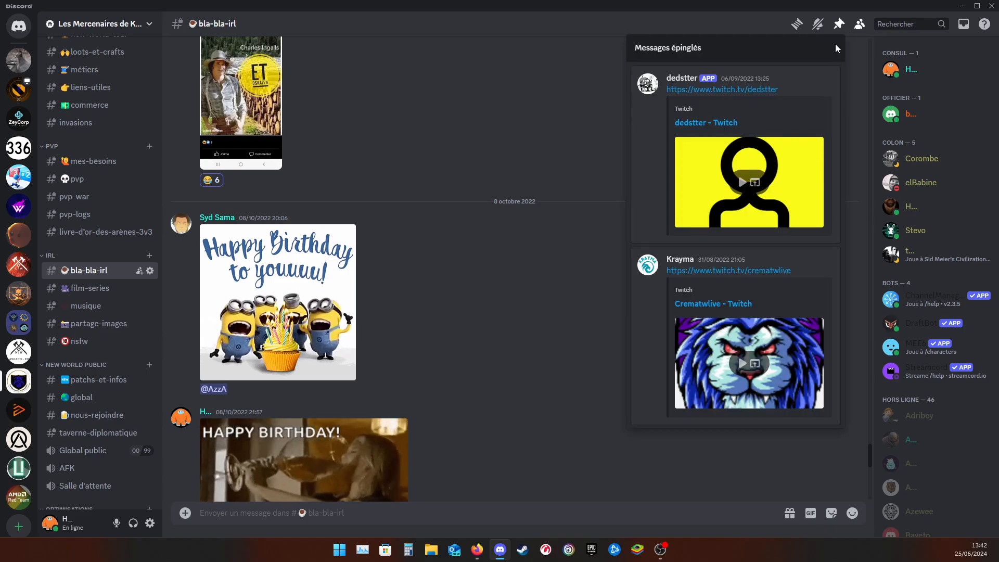
key(Escape)
Copy the link of the 8 October 2022 birthday image message.
click(851, 211)
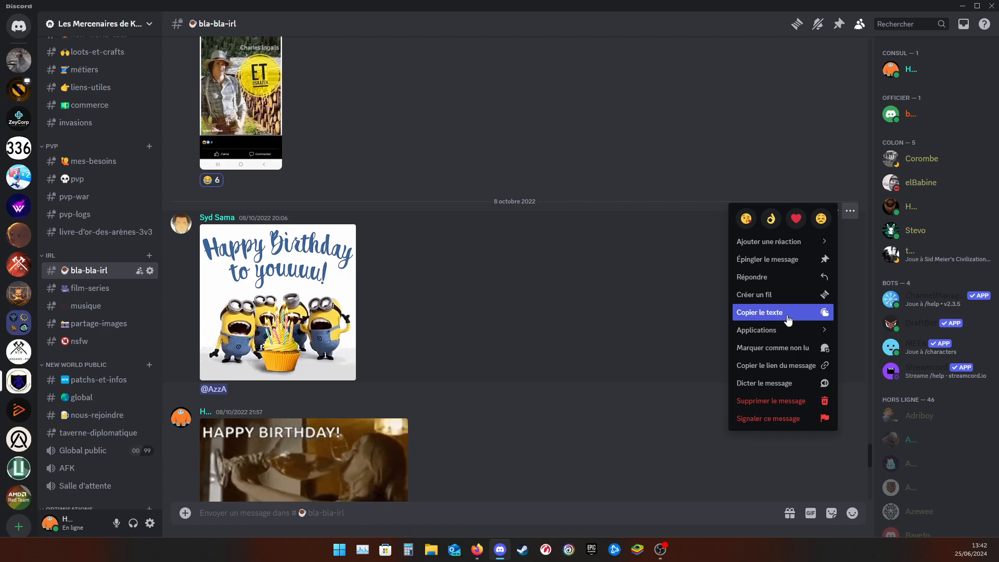
mouse_move(785, 338)
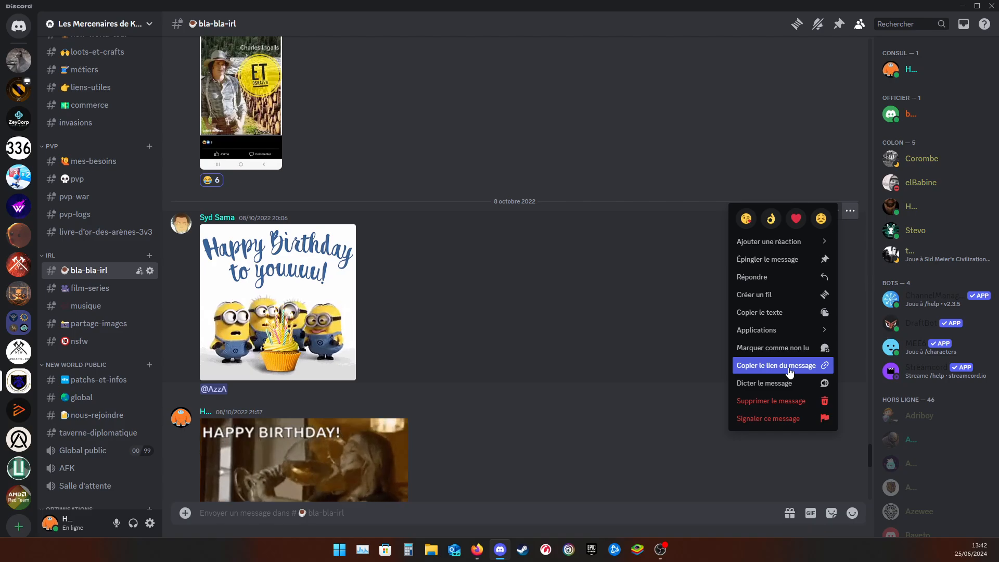
click(799, 367)
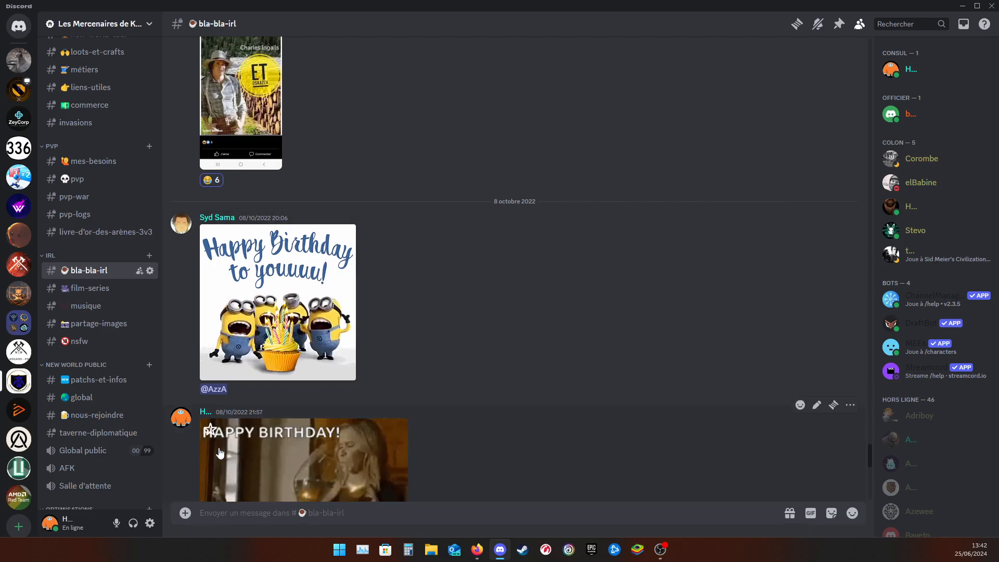
Post the copied message link in the film-series channel and follow it to the original message.
click(99, 288)
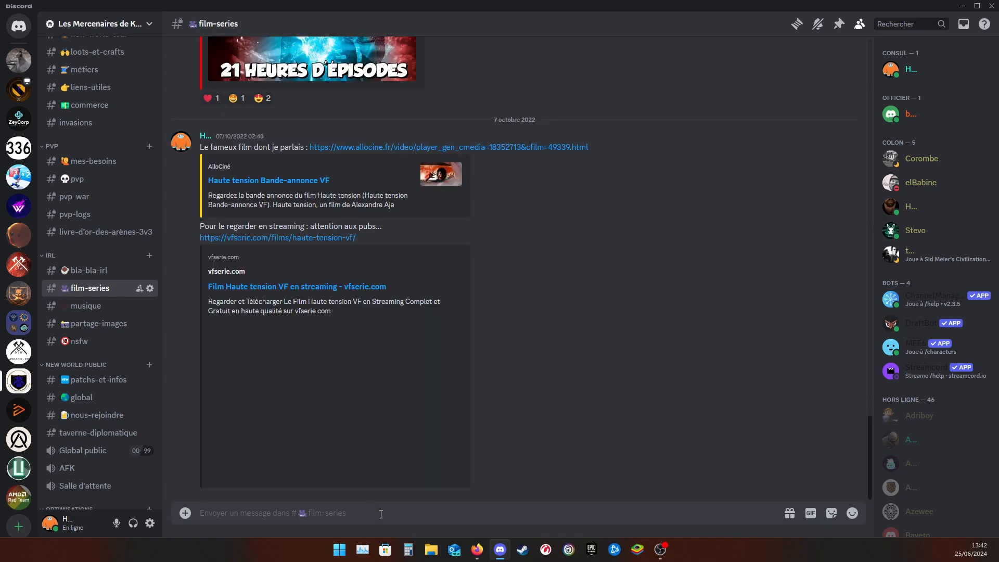
right_click(381, 514)
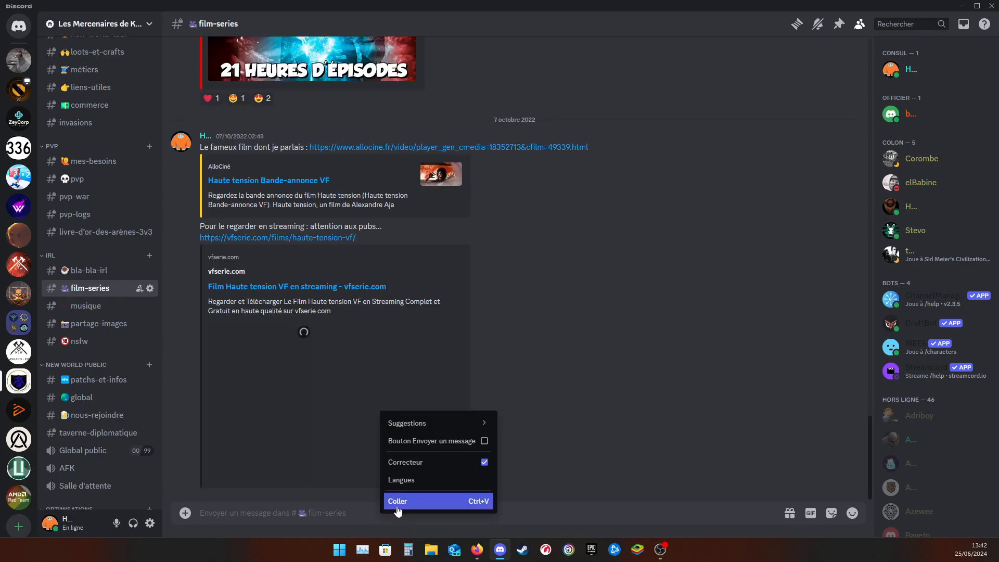
click(398, 502)
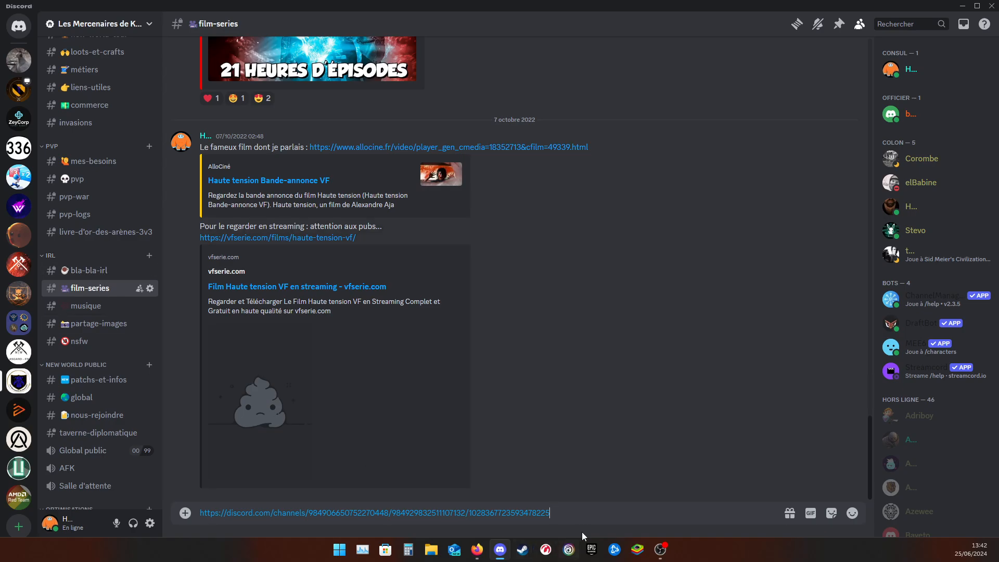
key(Return)
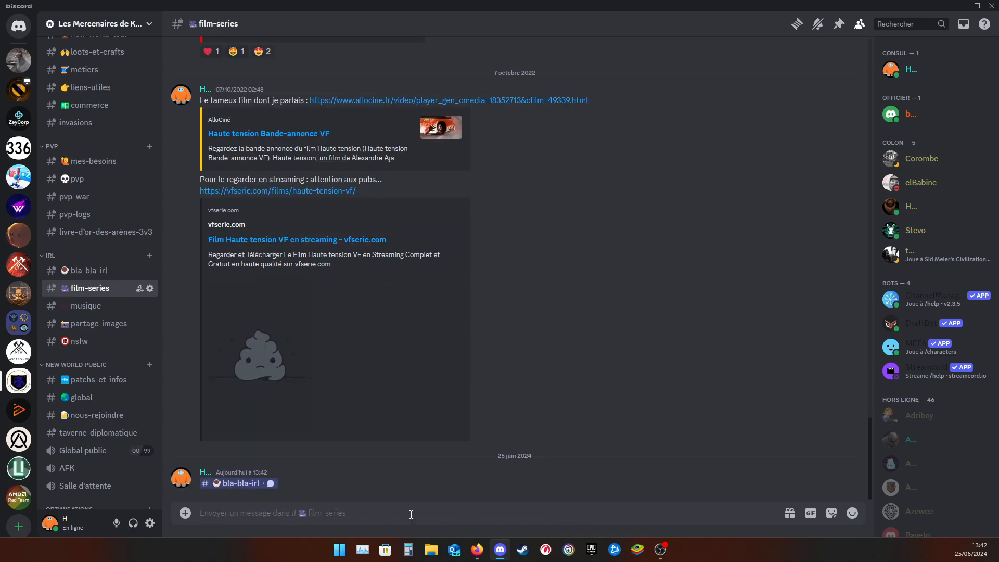
click(252, 485)
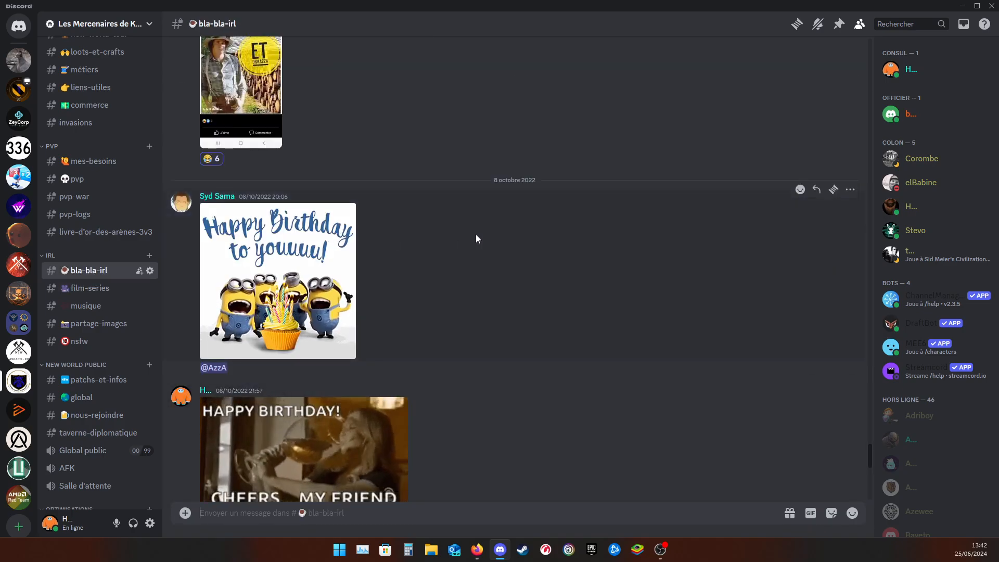
Delete the posted message link from the film-series channel.
click(89, 288)
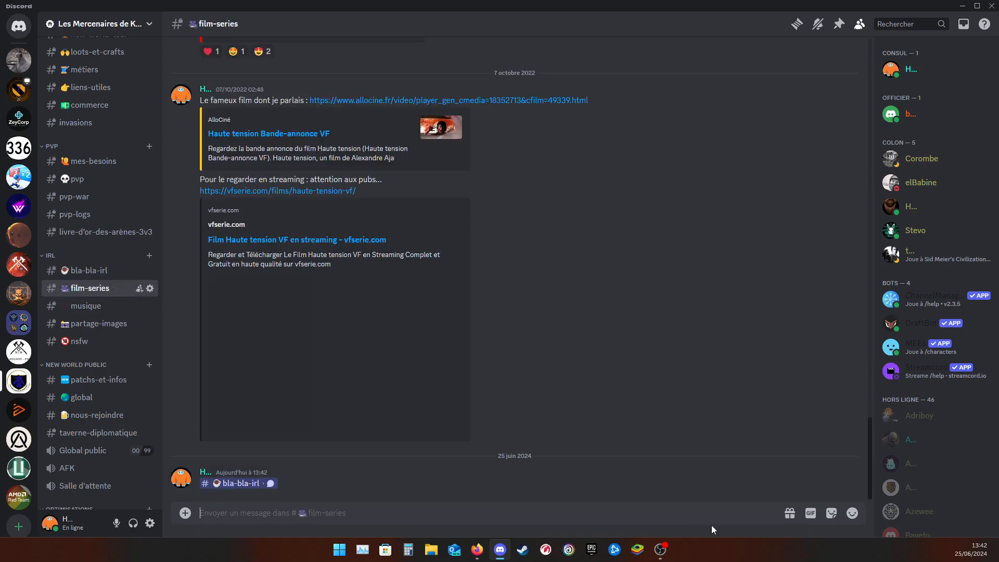
click(850, 465)
click(775, 521)
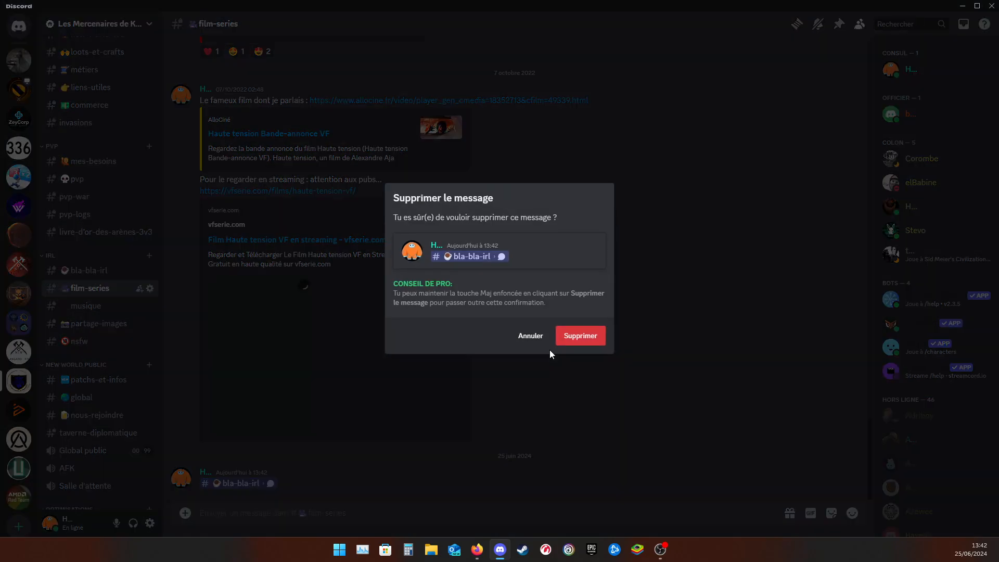
click(575, 339)
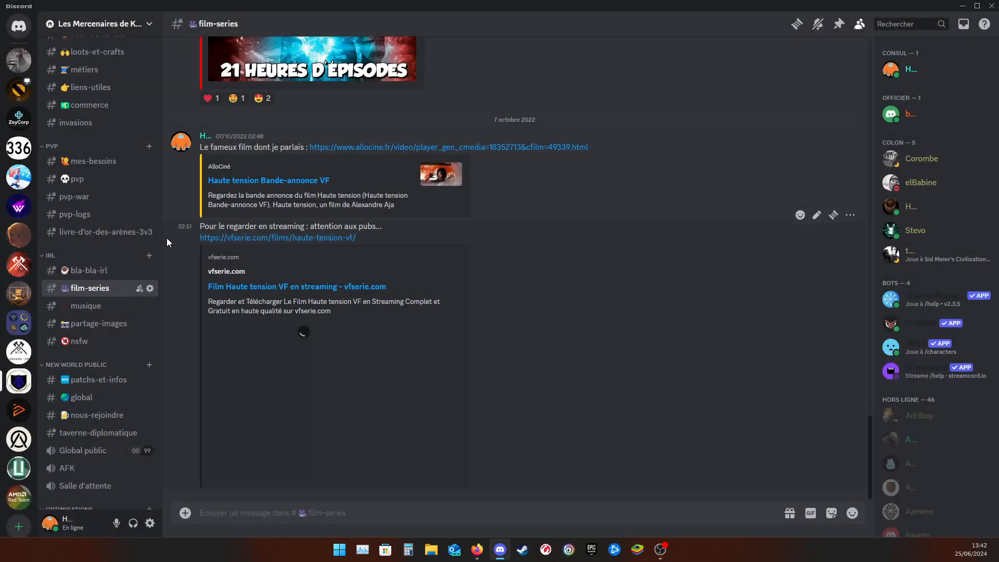
Revisit the bla-bla-irl channel and look through the whole list of private message conversations.
click(101, 275)
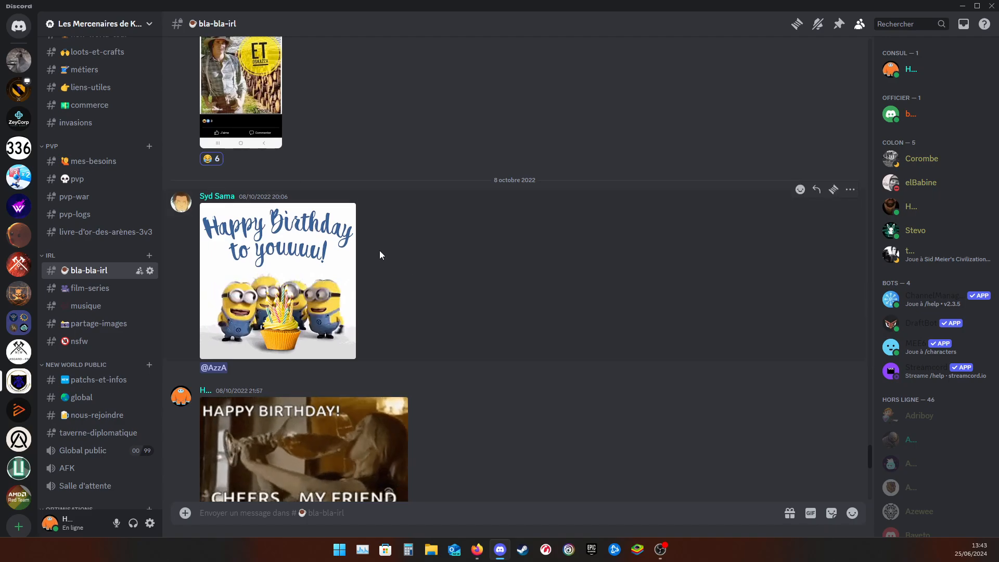
click(18, 25)
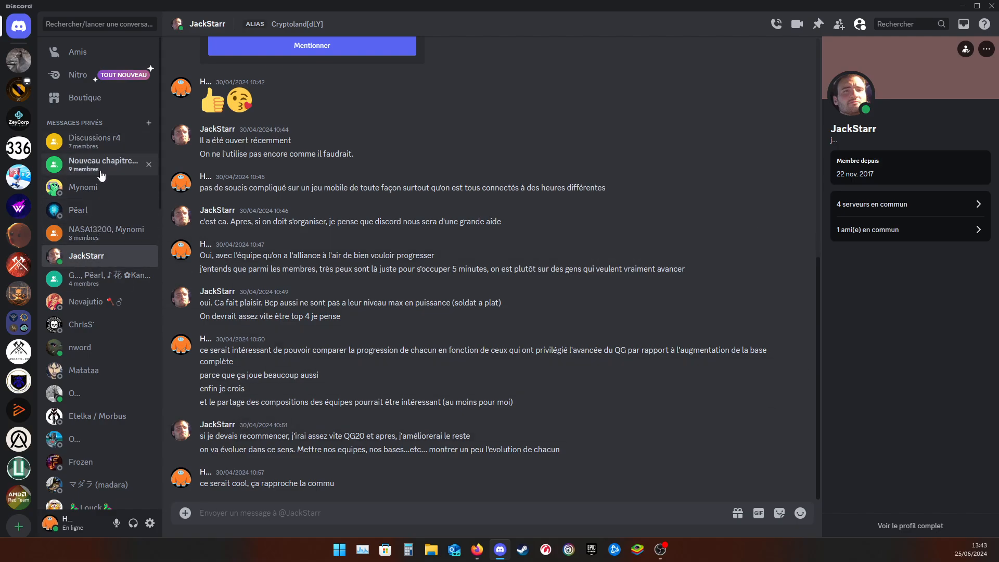
scroll(104, 197, down, 10)
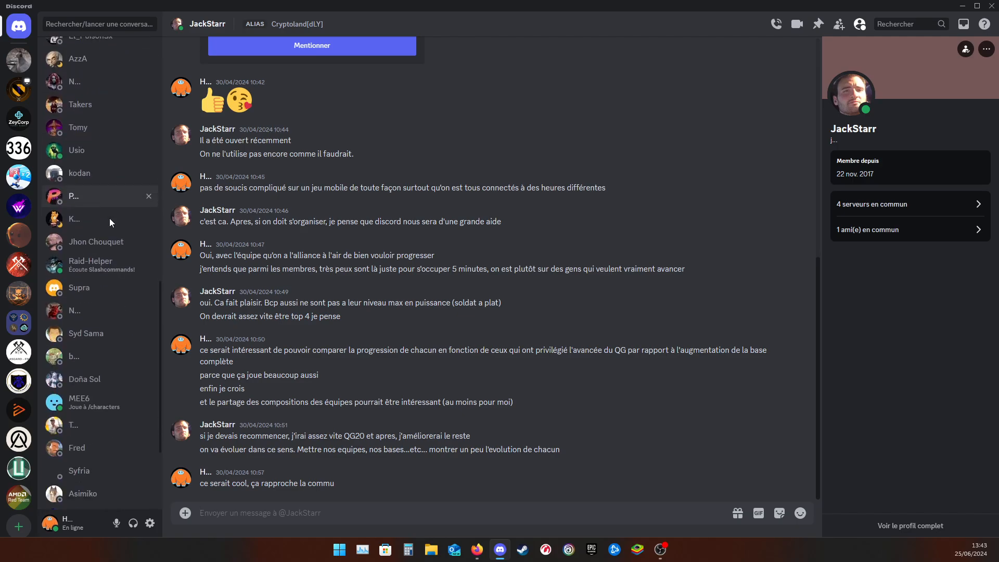
scroll(109, 223, down, 3)
scroll(119, 239, up, 15)
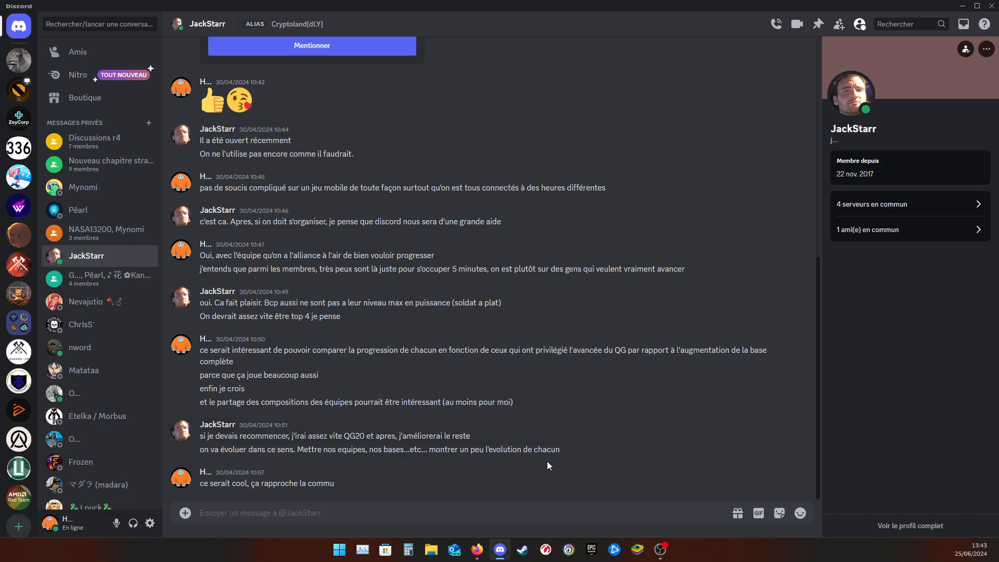
Switch to Firefox, close the arrivants Discord tab and remove DiscordSetup.exe from the download history.
click(477, 550)
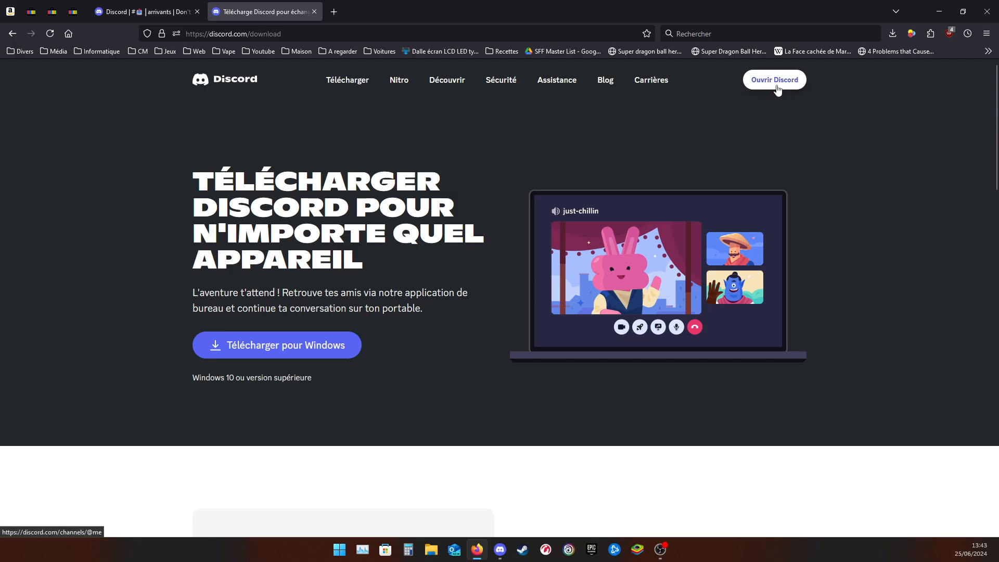
click(196, 13)
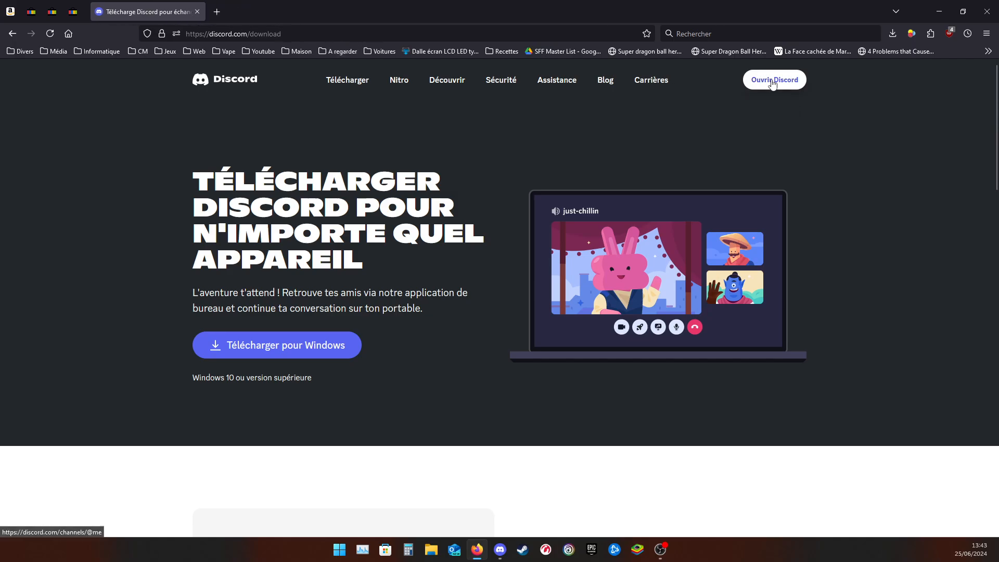
click(892, 33)
right_click(845, 71)
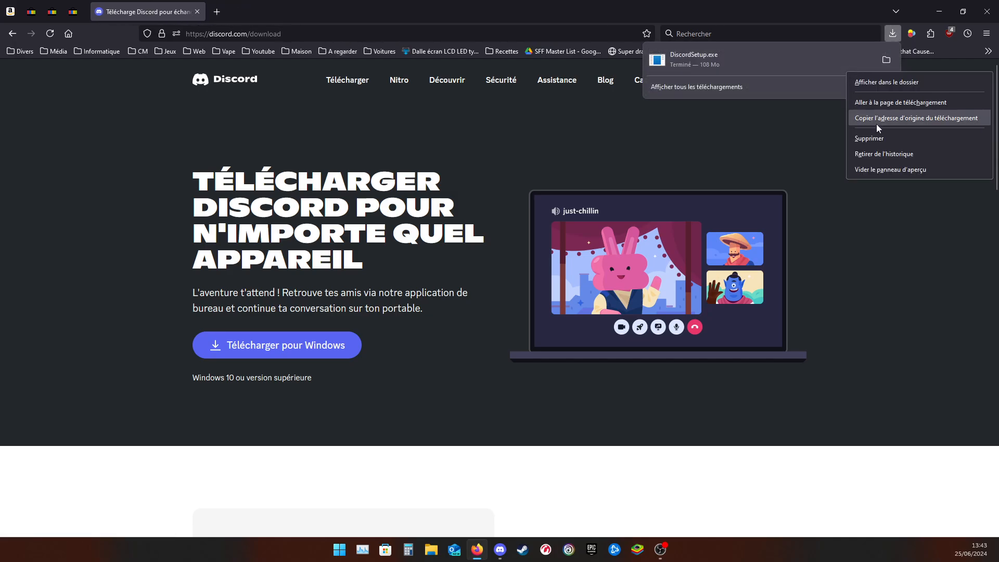
click(879, 153)
right_click(743, 57)
click(780, 99)
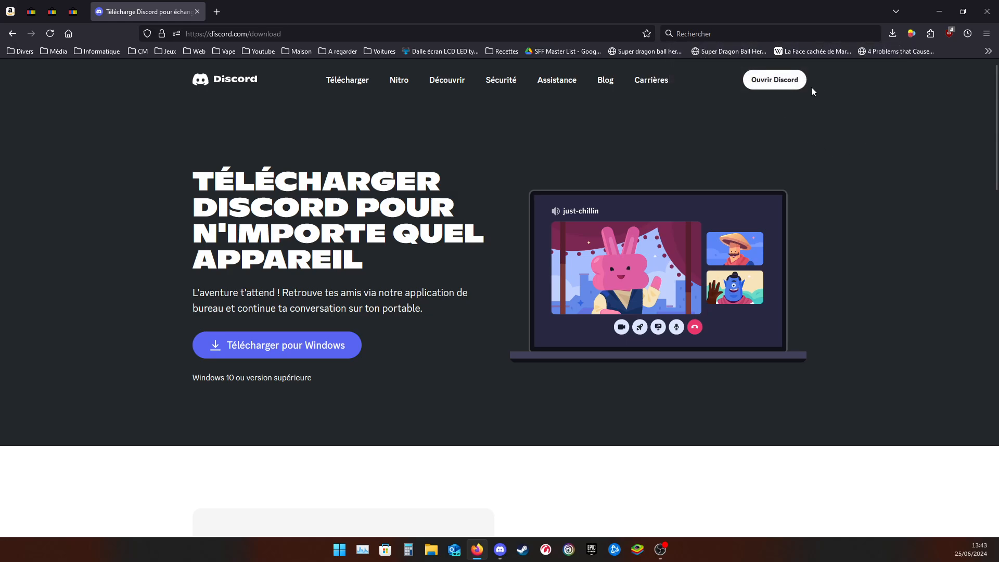
Open the web version of Discord and mark the server with the purple W logo as read.
click(784, 83)
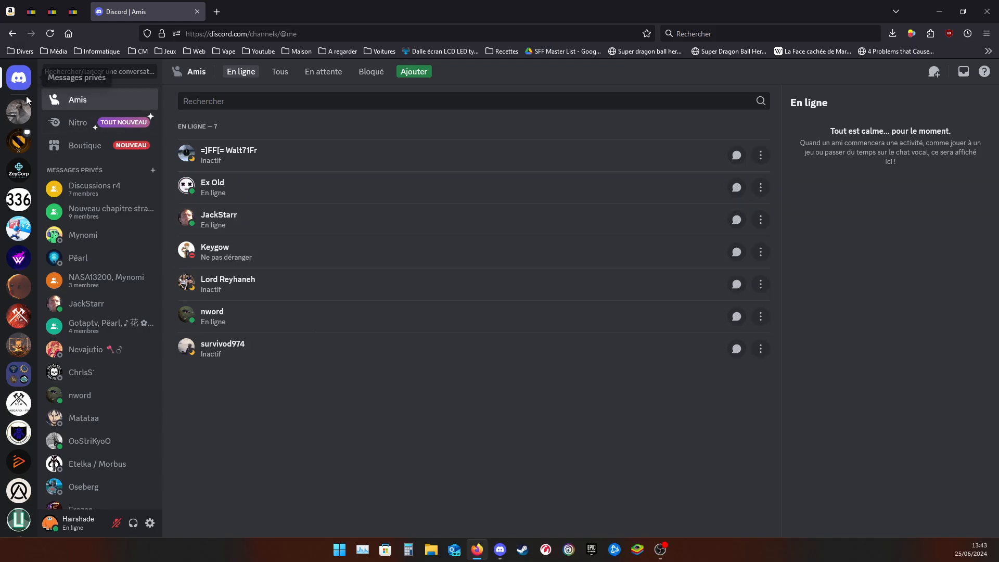
right_click(18, 253)
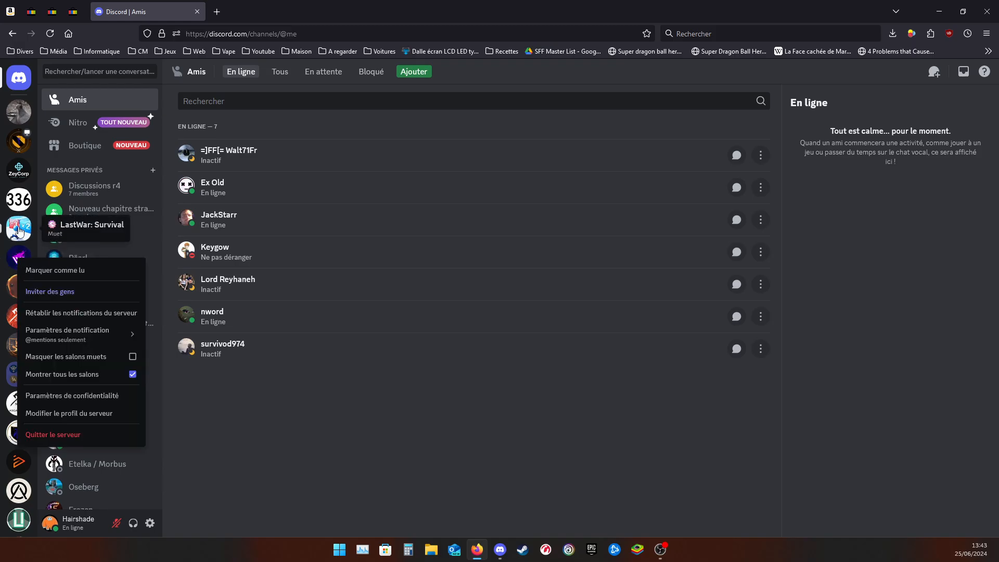
right_click(20, 227)
key(Escape)
right_click(19, 257)
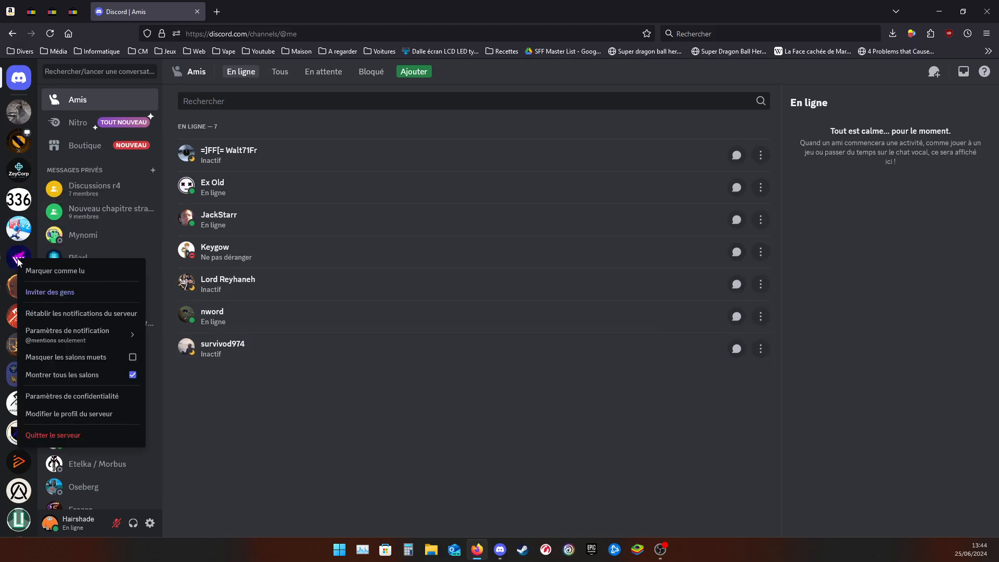
click(78, 271)
Compare the browser's own context options on a temporary Google tab with those of a Discord server, then close that tab.
click(216, 11)
right_click(202, 264)
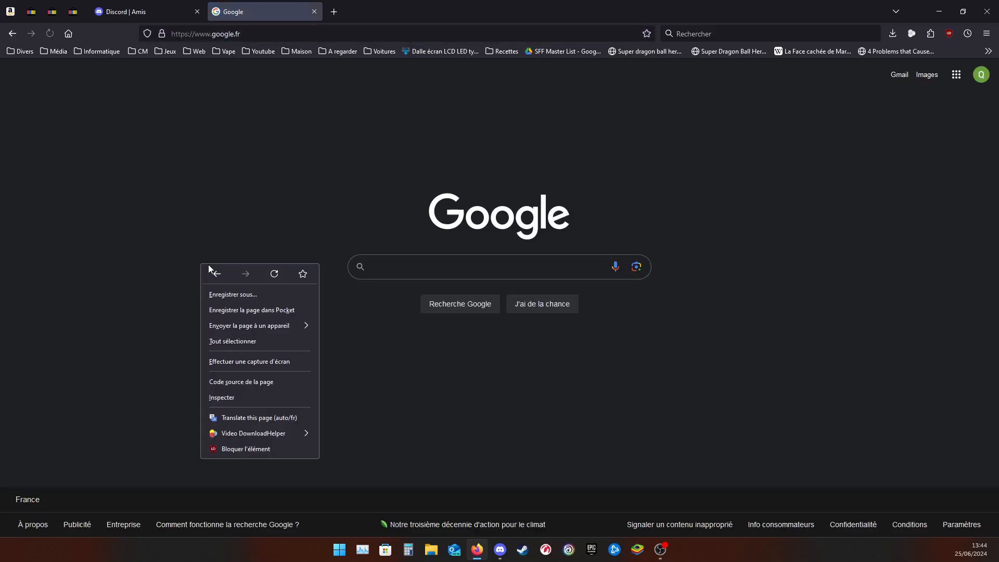
click(257, 220)
click(157, 6)
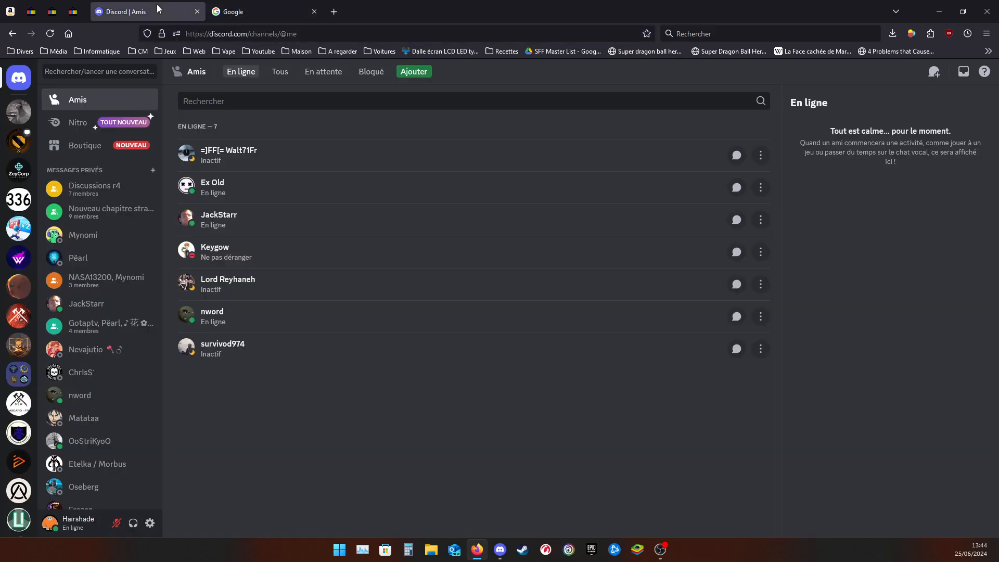
right_click(15, 139)
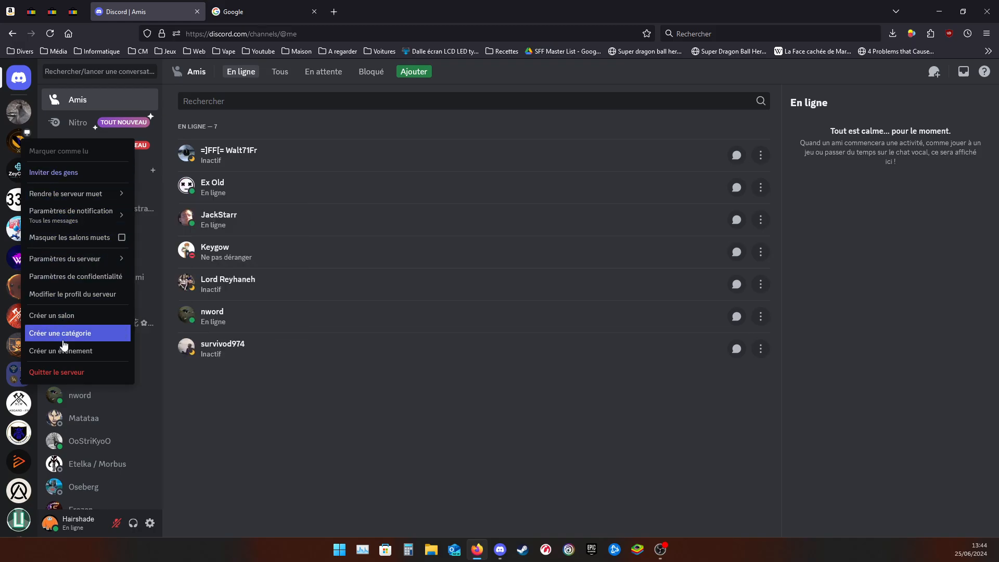
click(304, 333)
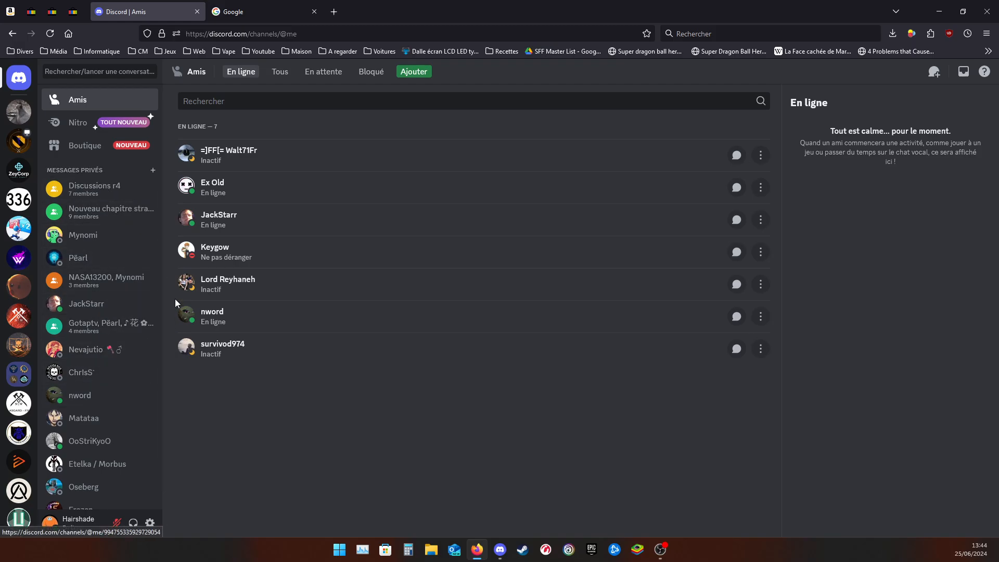
click(305, 11)
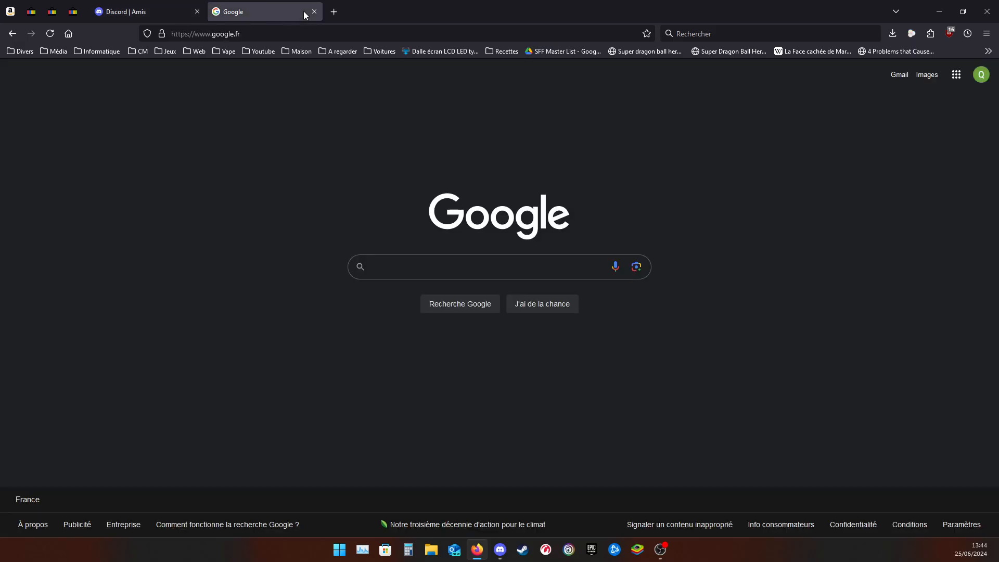
key(ctrl+w)
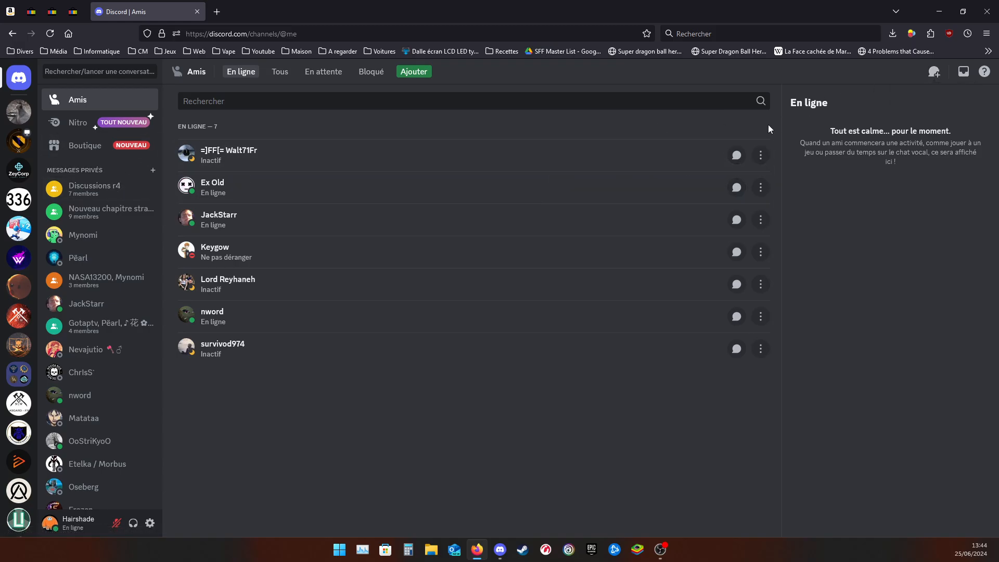
Look through the private conversations, open the four-member group chat and show its member list.
scroll(113, 281, down, 4)
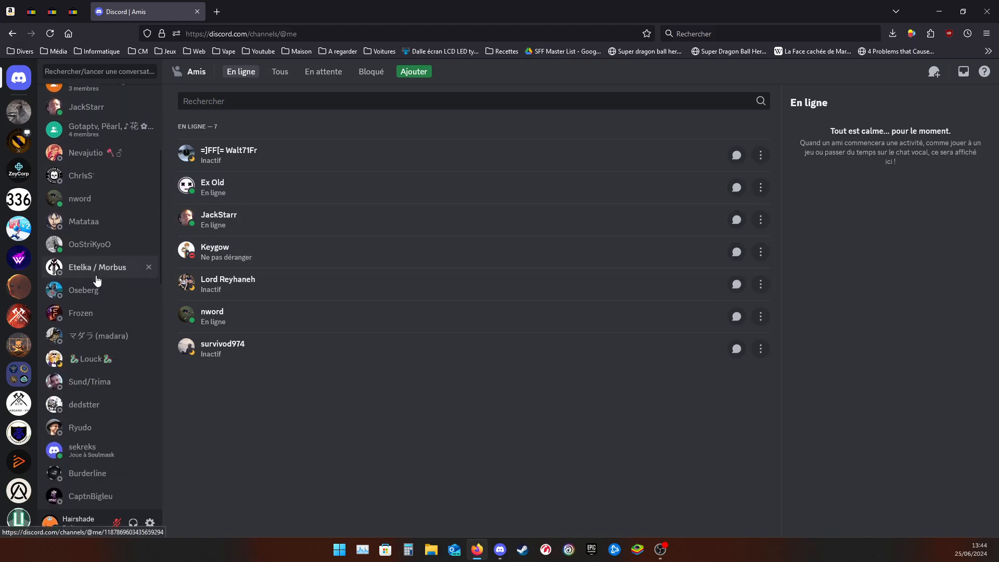
scroll(117, 281, down, 15)
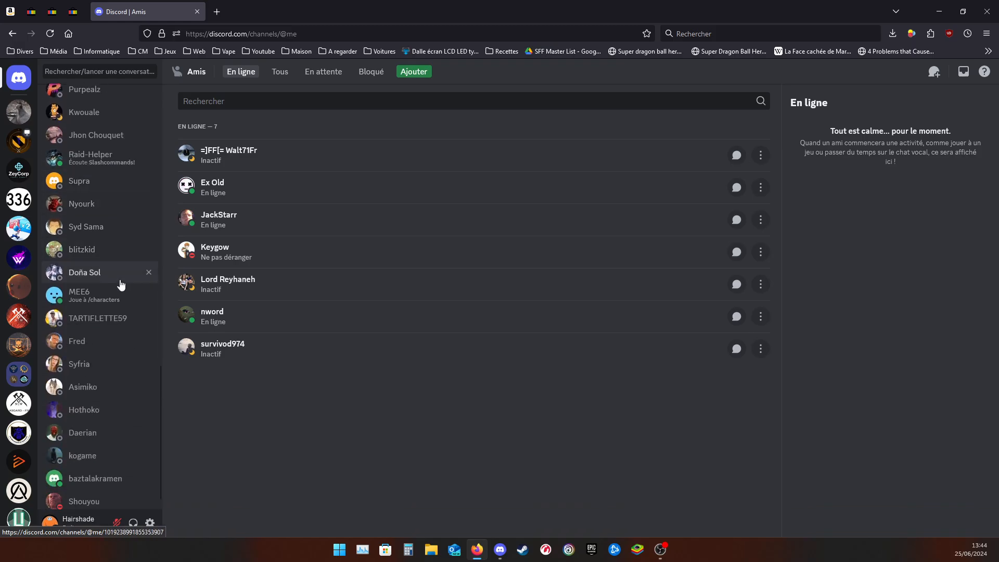
scroll(125, 270, down, 1)
scroll(108, 378, up, 20)
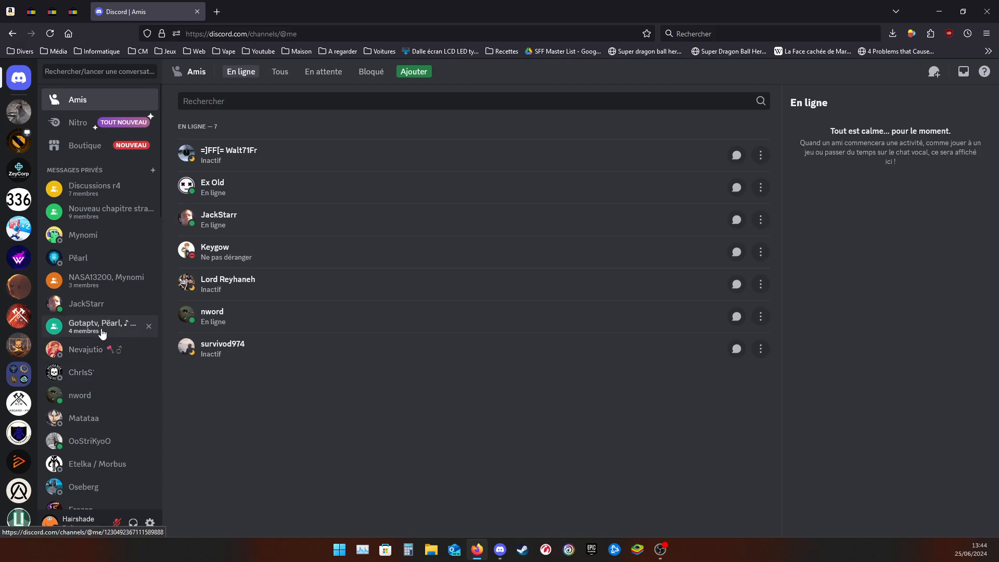
click(103, 328)
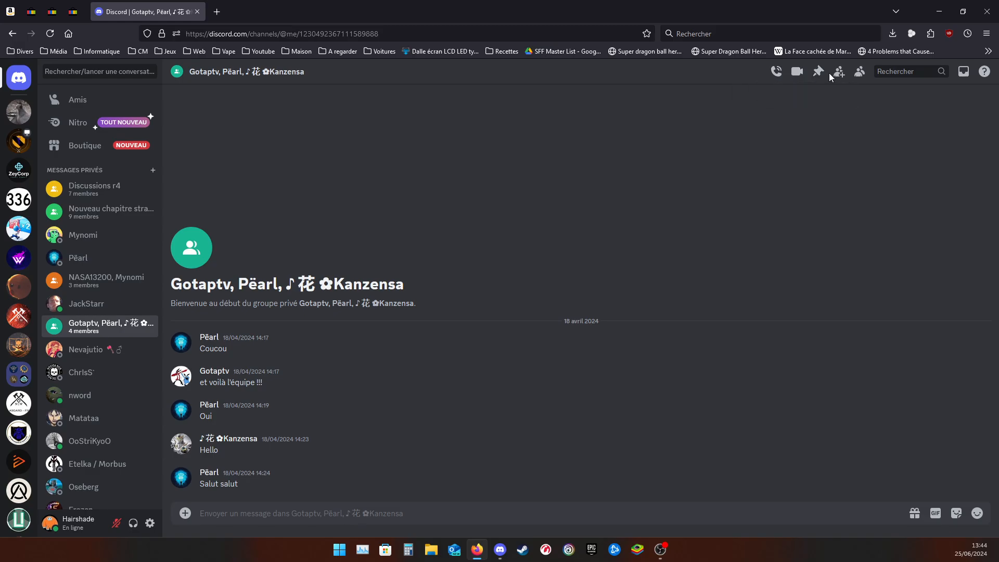
click(861, 74)
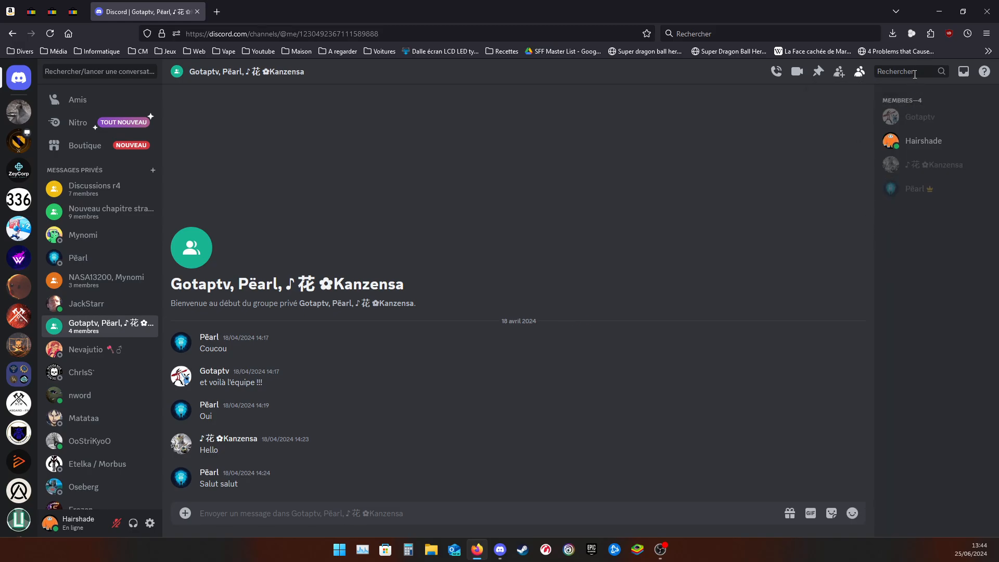
Open the discussions channel of the Don't like you [dLY] server and search for messages sent by the account's own username.
click(19, 169)
click(99, 365)
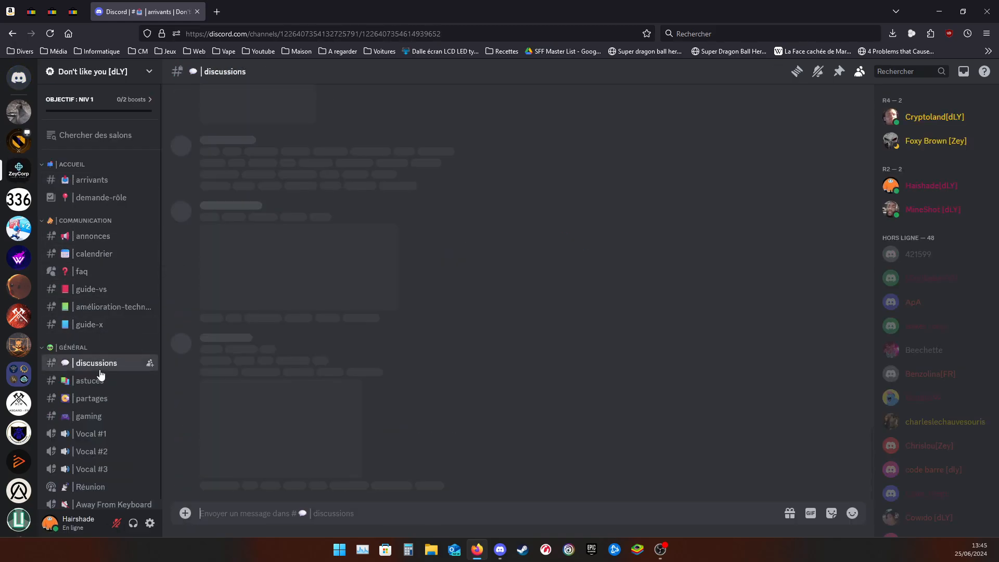
click(901, 70)
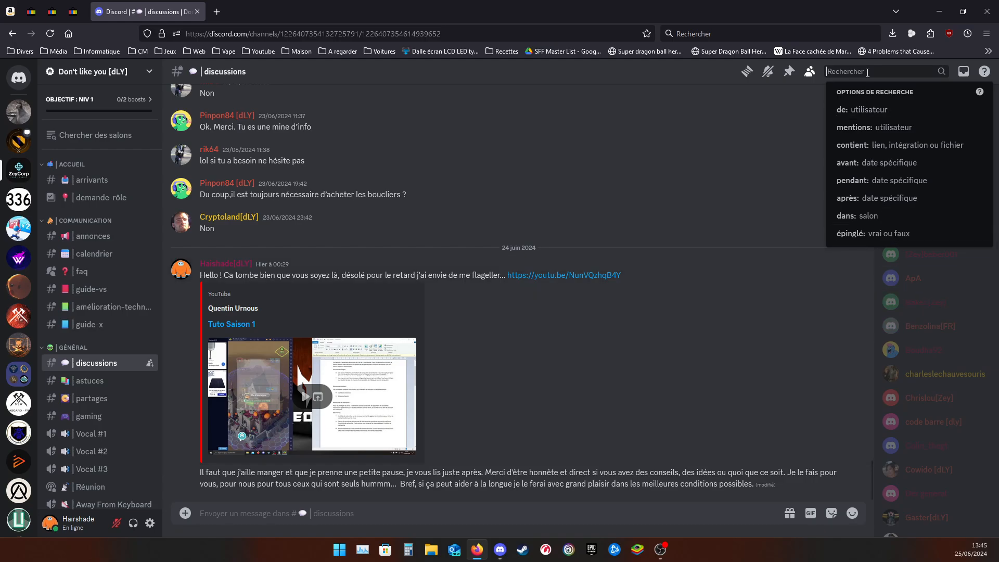
text(Hairshade)
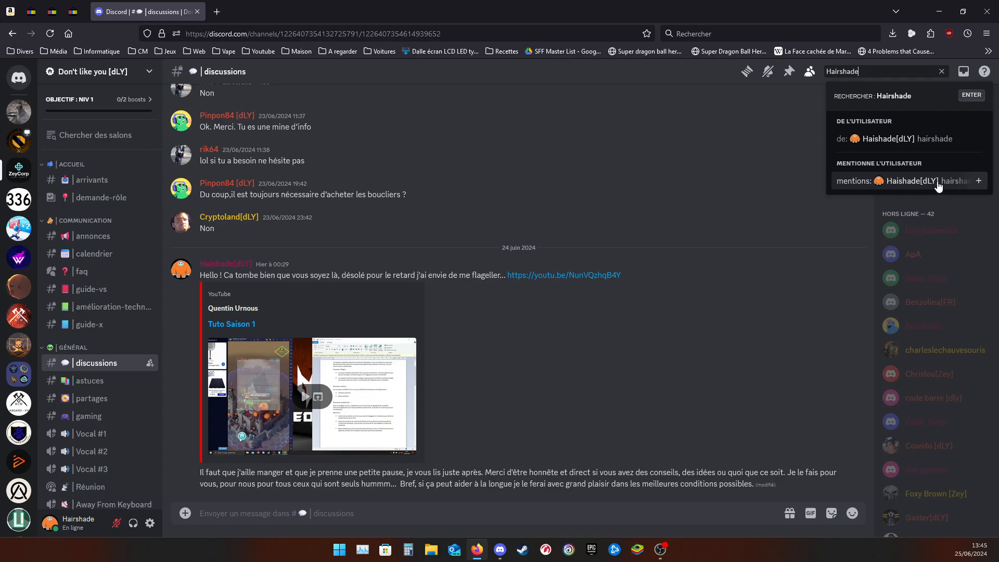
click(902, 139)
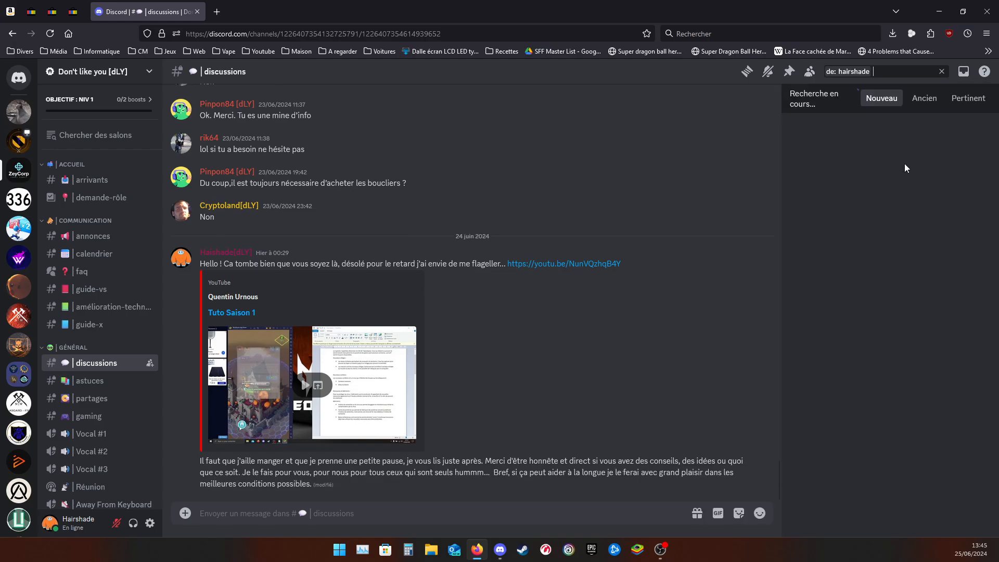
Look through the message search results and sort them by Ancien, then by Pertinent.
scroll(924, 182, down, 1)
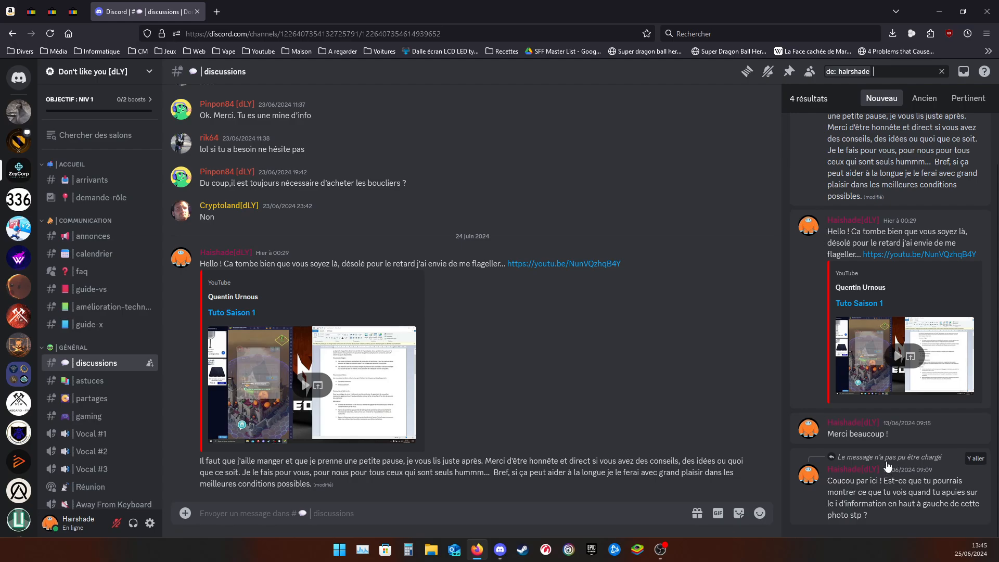
scroll(890, 474, up, 1)
scroll(893, 489, down, 1)
scroll(892, 416, up, 2)
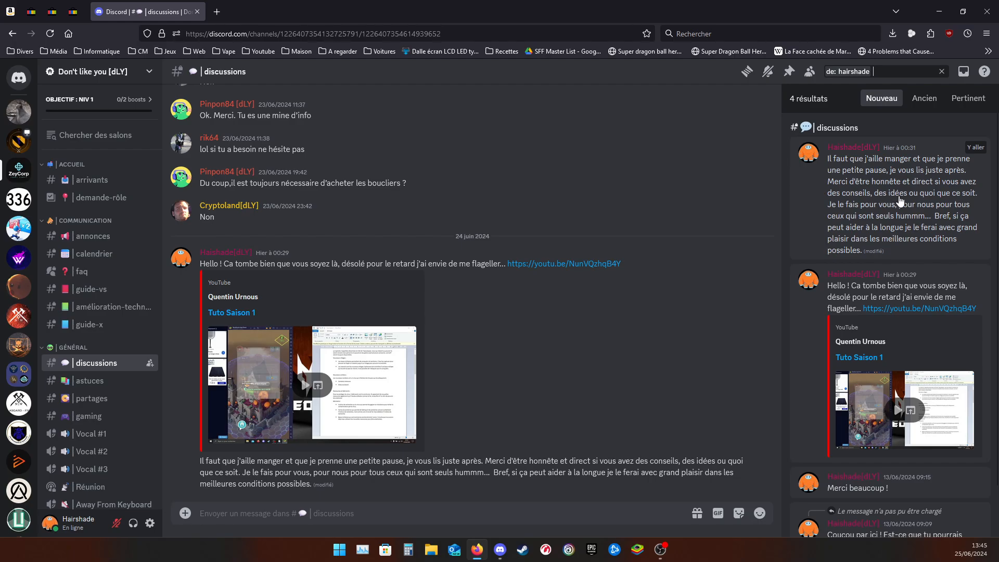
click(925, 99)
click(967, 99)
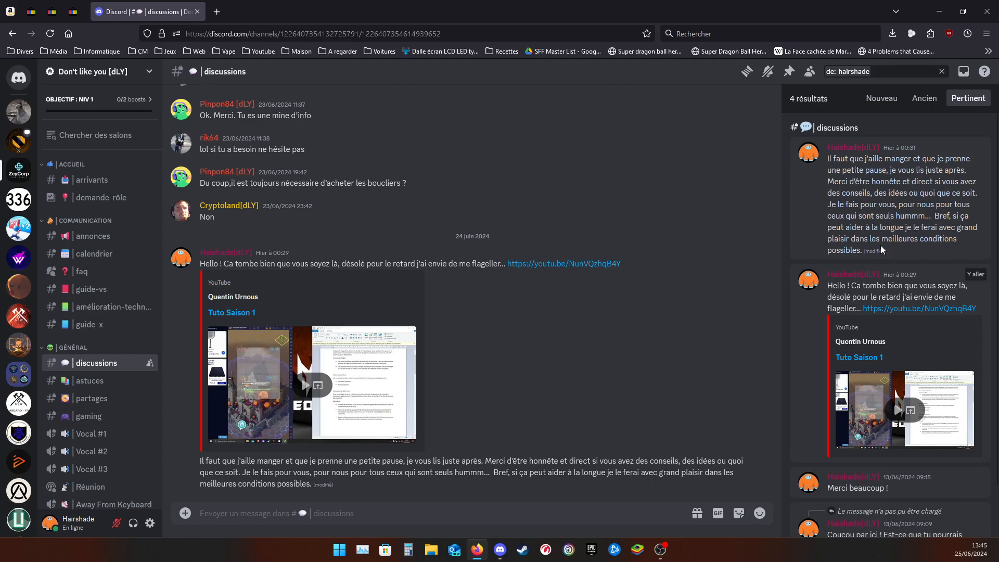
Review the available search filters, clear the search and return to the discussions channel.
click(902, 70)
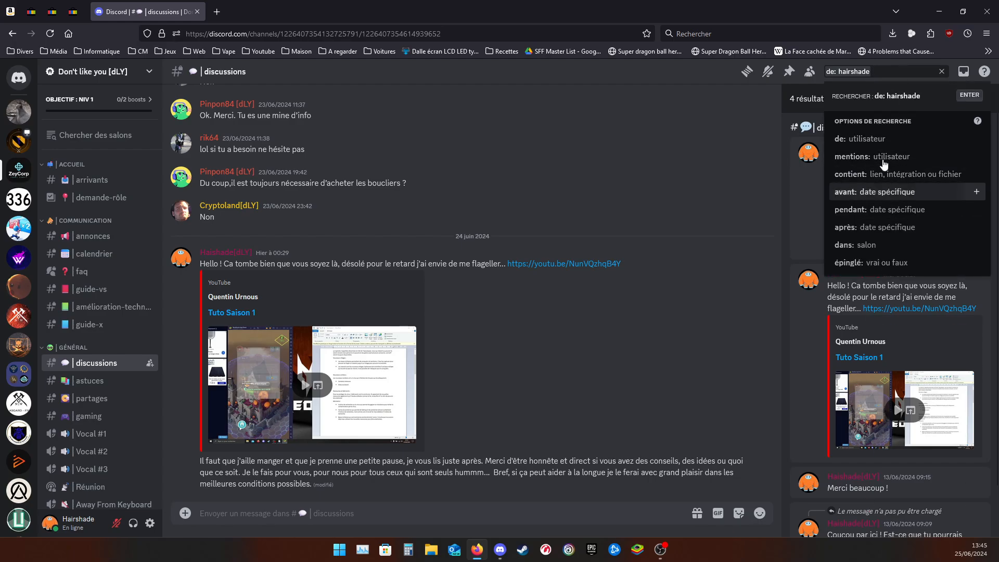
click(942, 71)
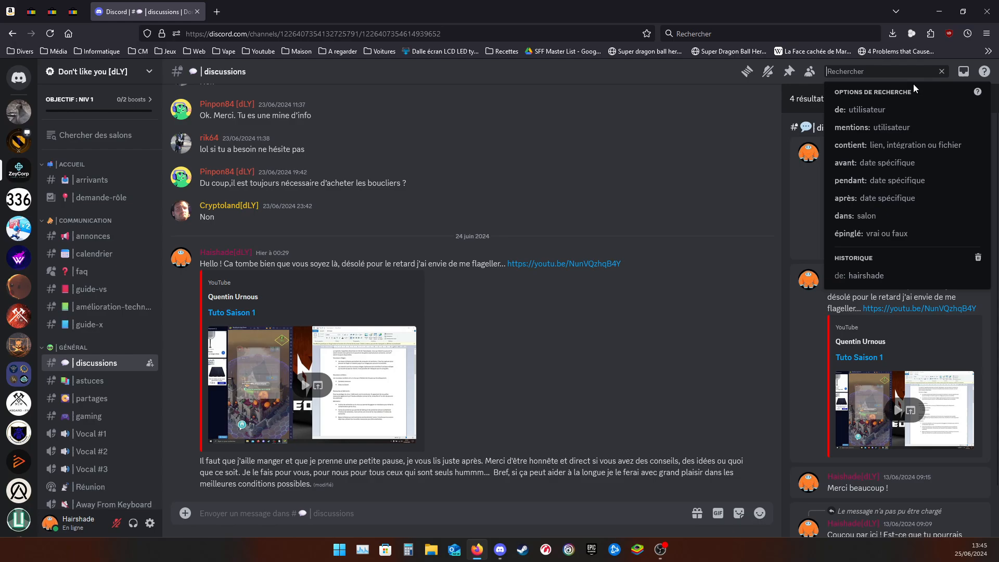
click(656, 210)
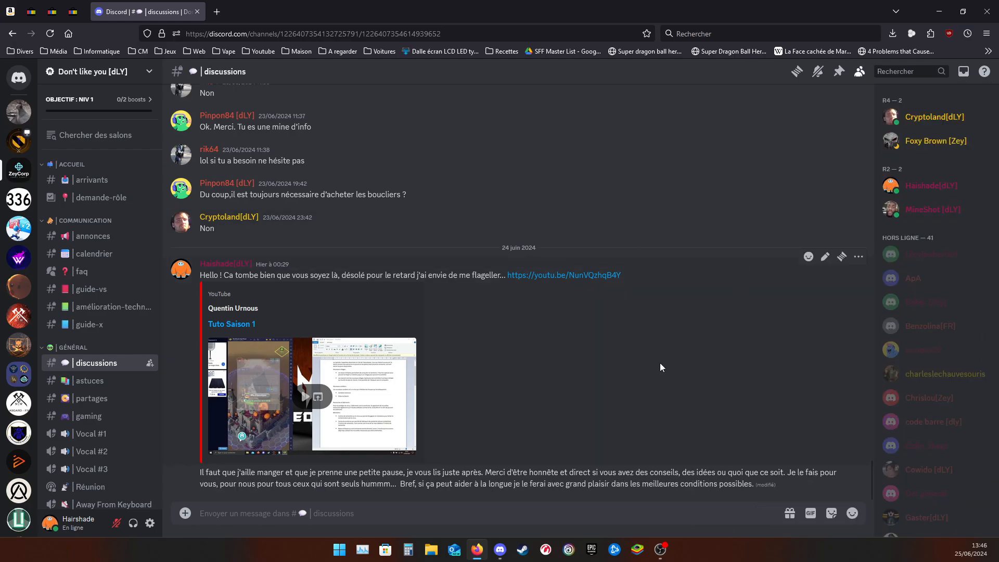
Try to unmute the microphone, block discord.com's microphone access and close the extra browser tab.
scroll(127, 335, down, 1)
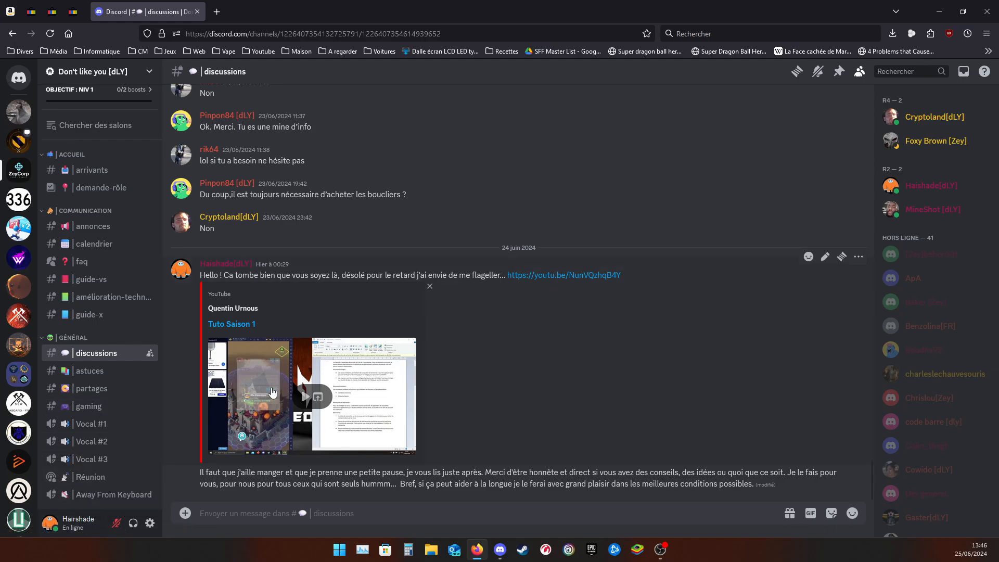
click(116, 522)
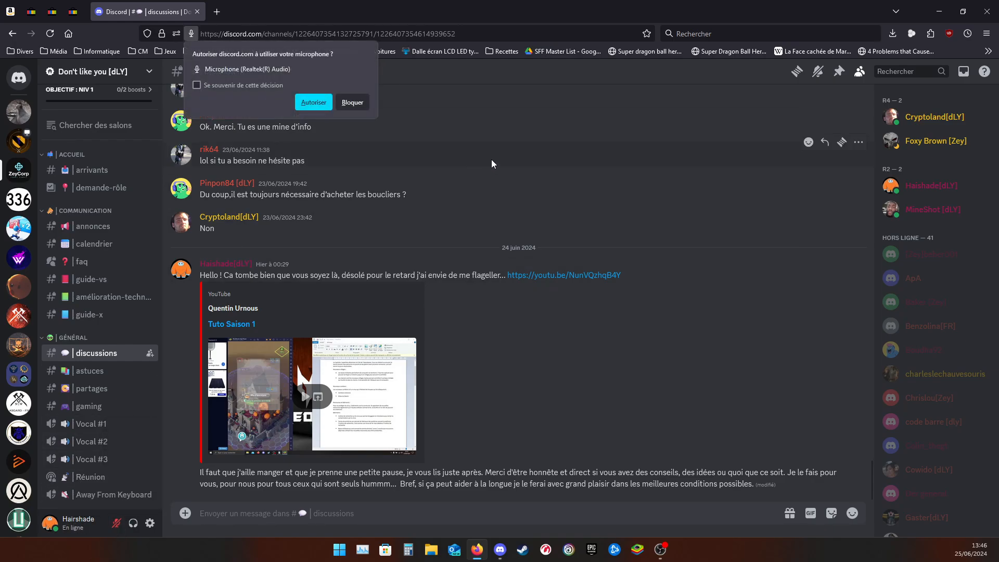
click(352, 102)
click(526, 330)
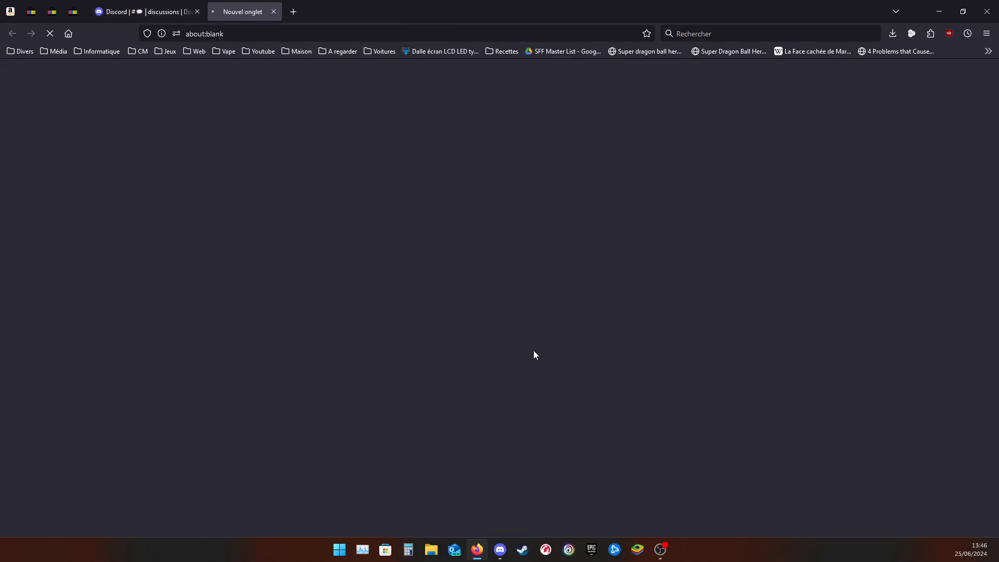
click(313, 11)
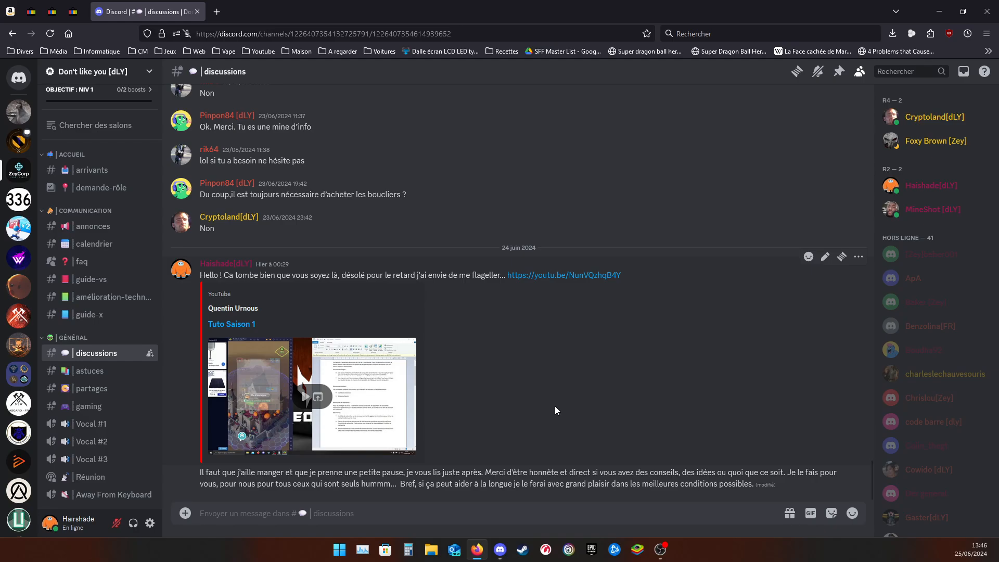
Look through the calendrier, amélioration-technologique and guide-vs channels and return to the discussions channel.
scroll(99, 265, up, 1)
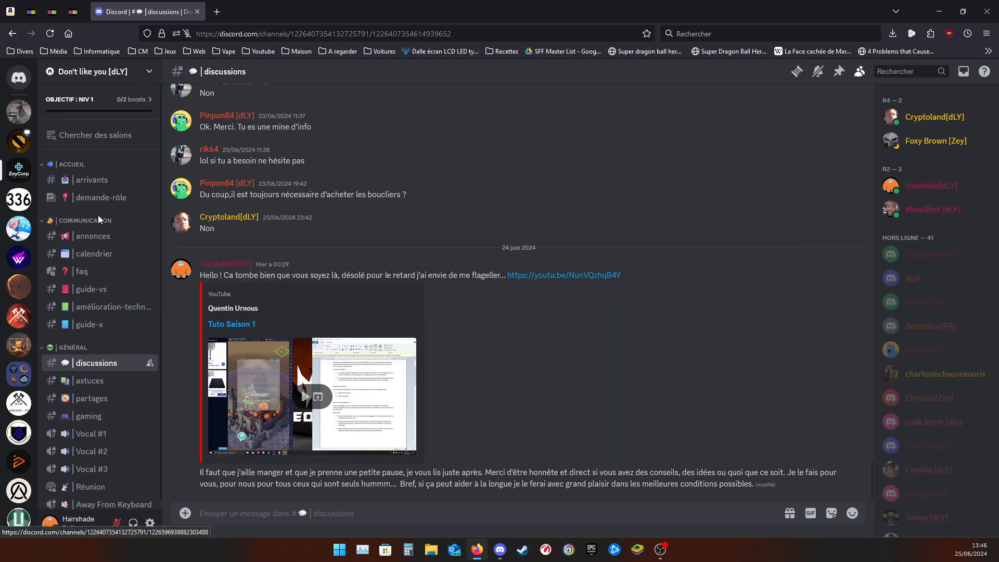
click(108, 258)
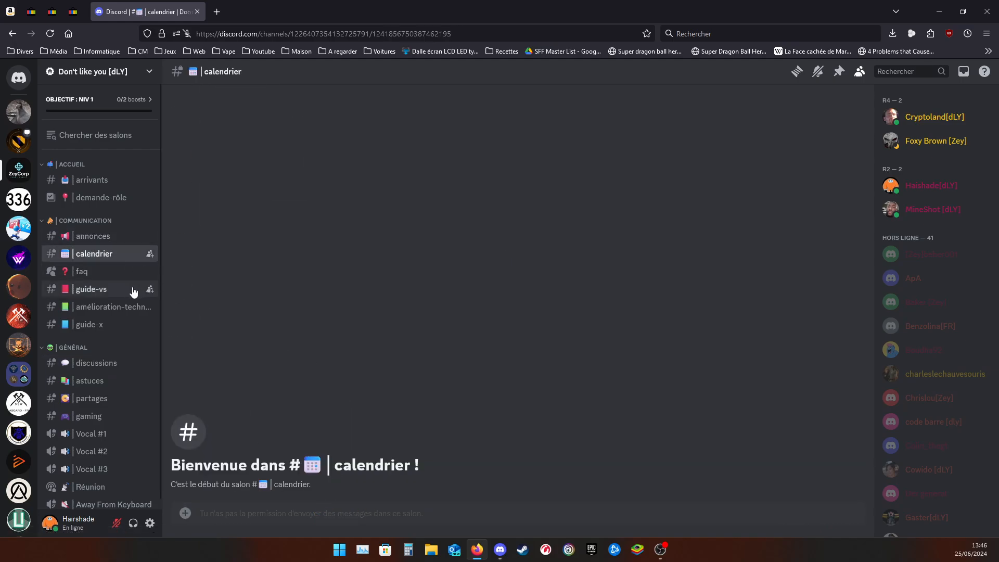
click(111, 307)
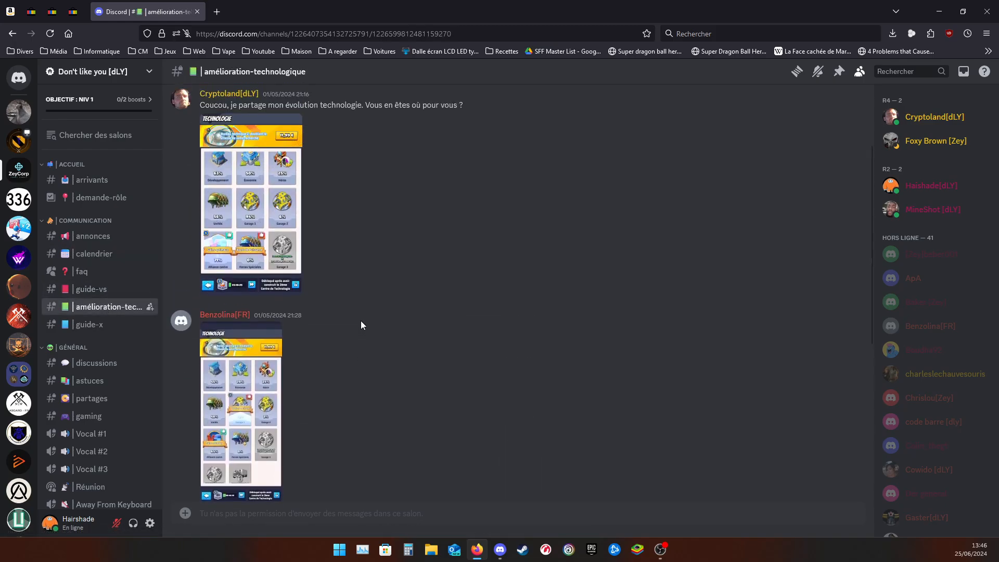
scroll(360, 320, up, 3)
scroll(315, 210, down, 1)
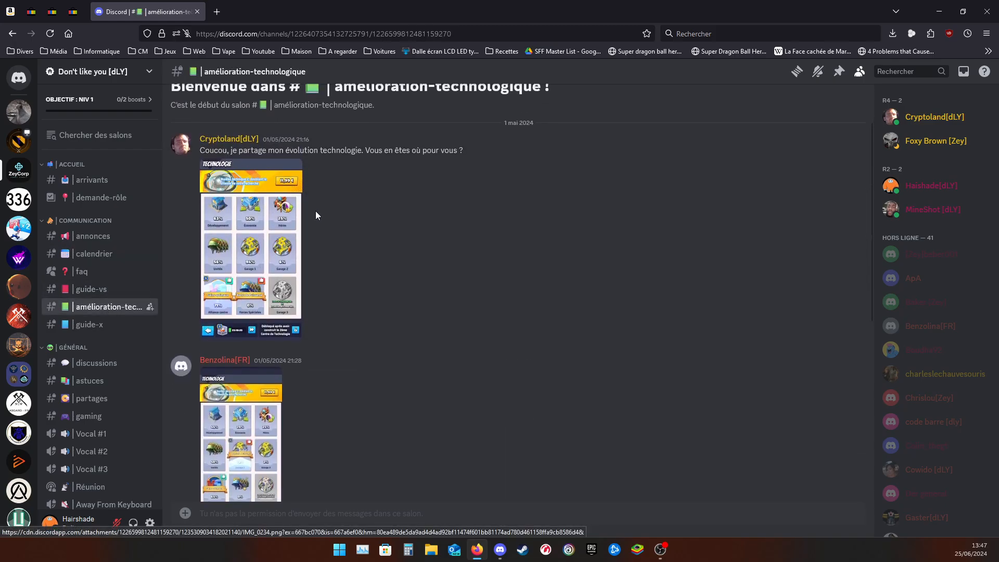
scroll(315, 211, down, 5)
scroll(91, 286, down, 1)
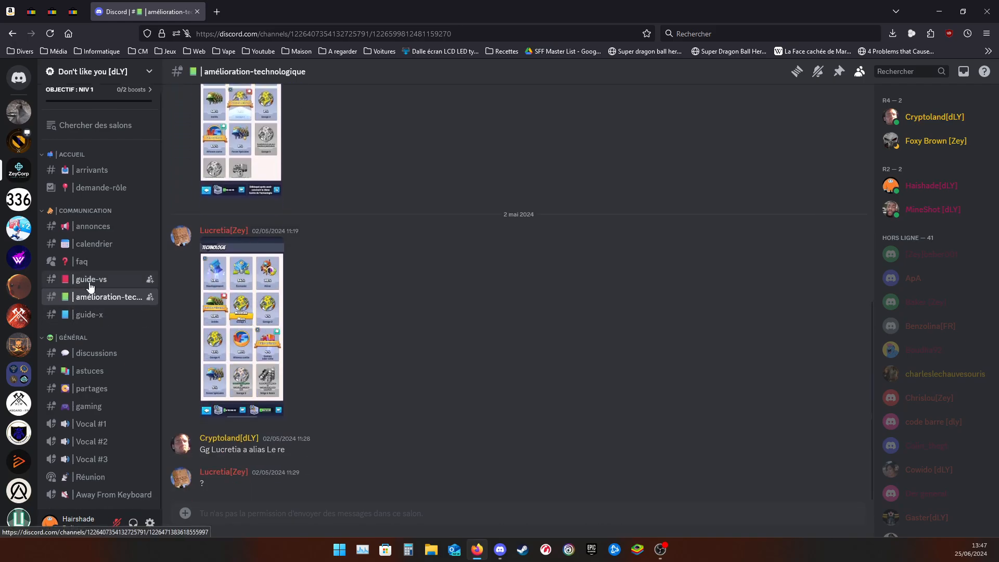
click(91, 287)
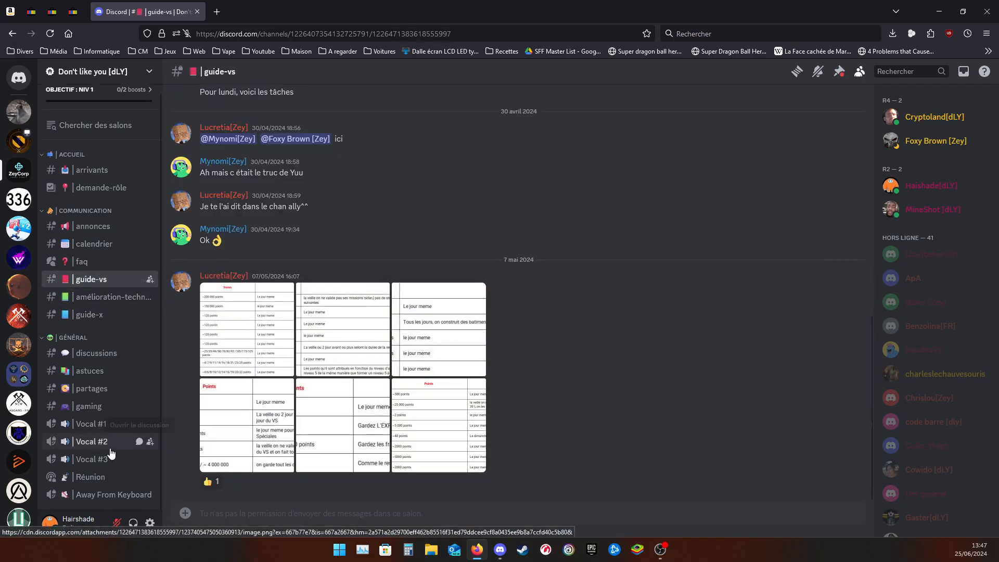
click(101, 352)
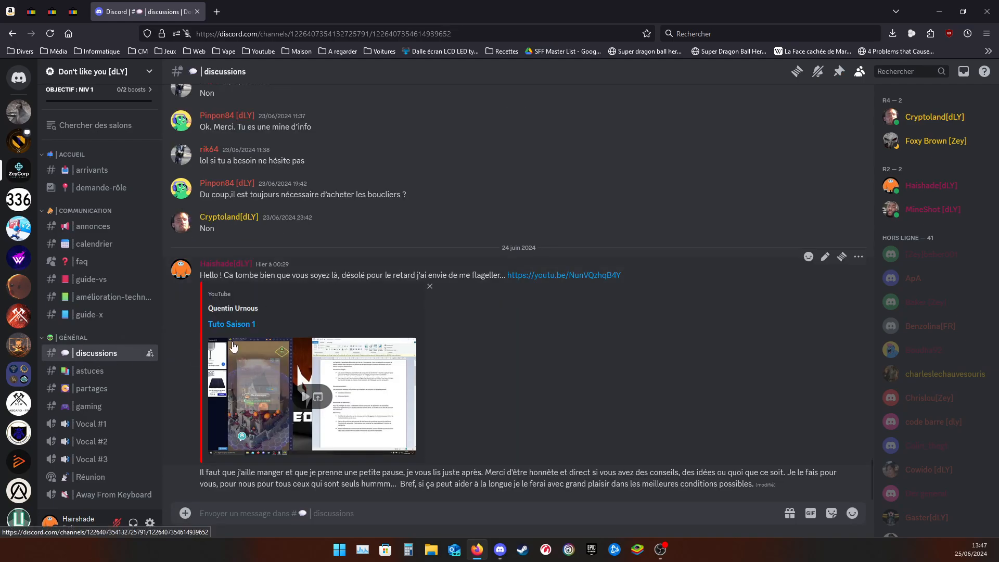